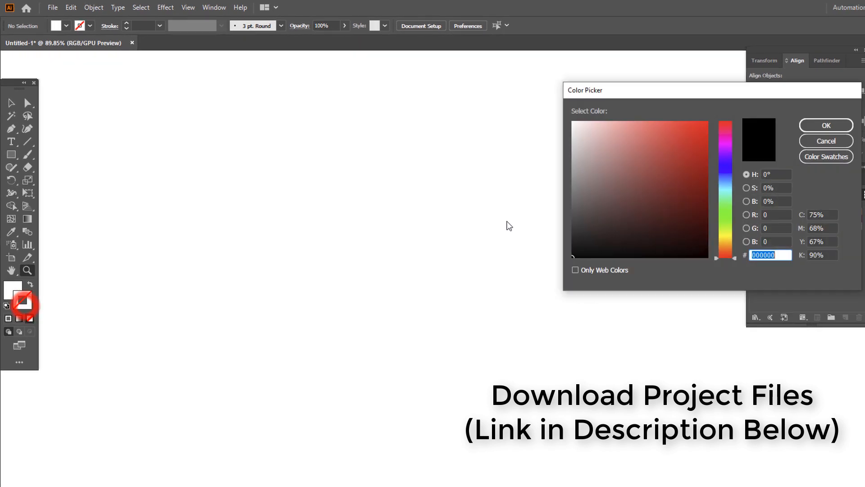
Set the stroke colour to dark grey 4B5156 and the fill colour to pale blue E4EEF4.
drag(724, 174, 725, 178)
click(590, 230)
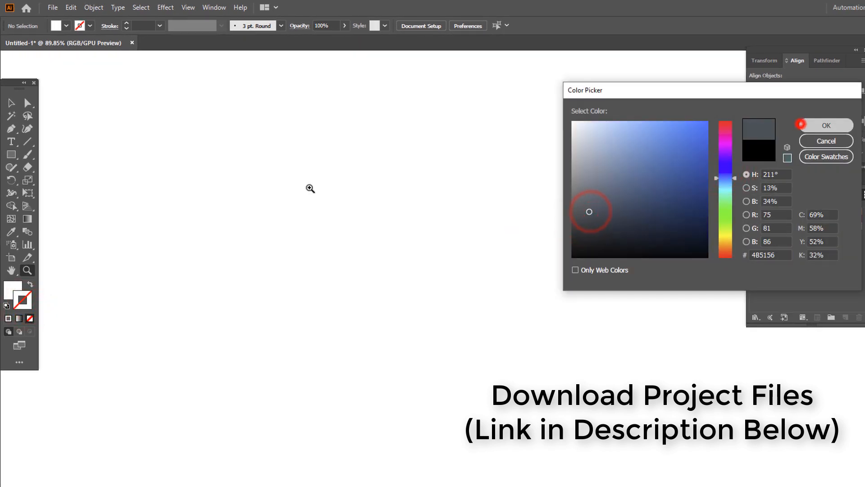
click(801, 124)
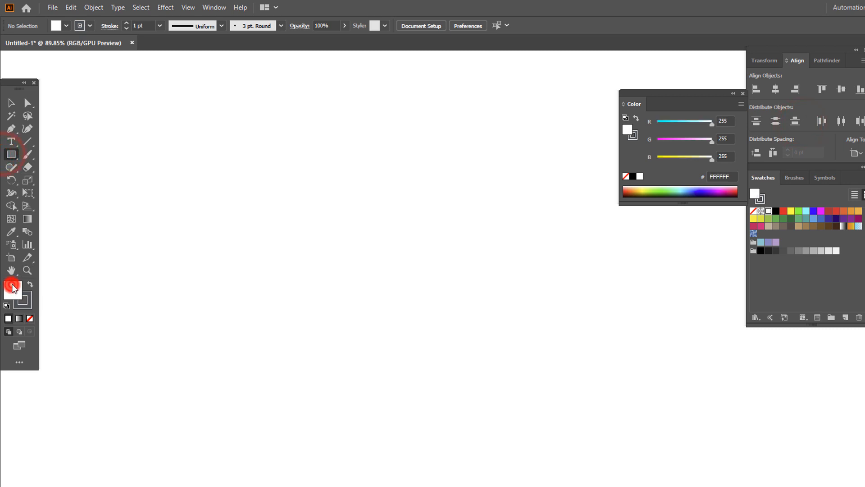
double_click(13, 289)
click(721, 181)
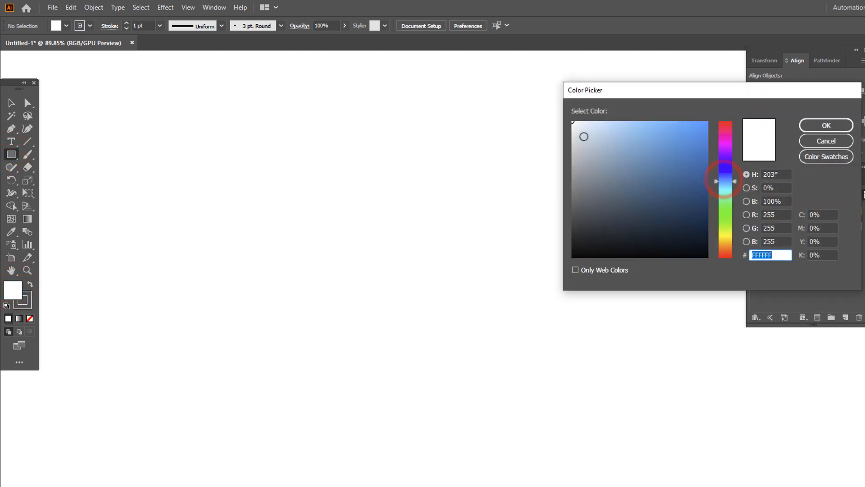
click(809, 125)
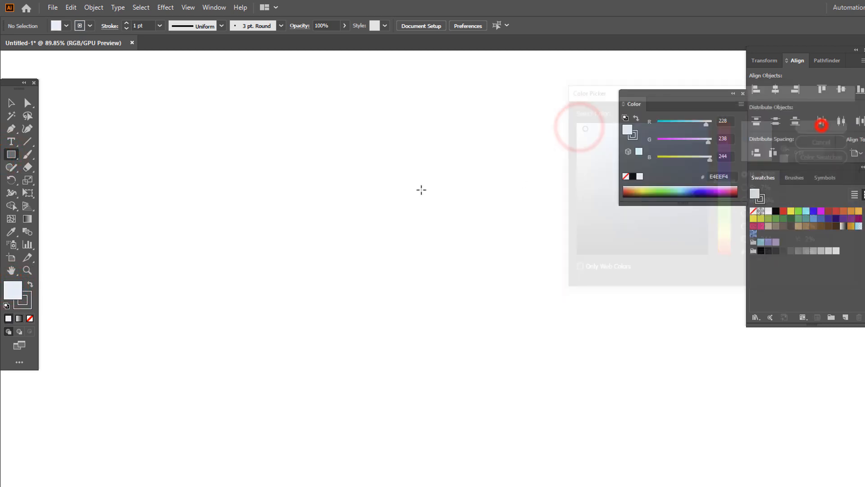
Draw a tall rectangle about 225 × 379 pt with a 9 pt stroke, centred on the artboard.
drag(248, 147, 370, 352)
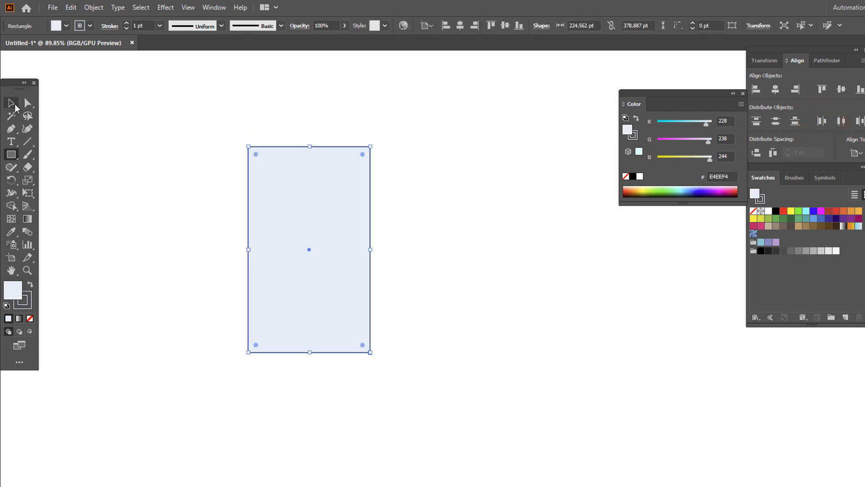
click(126, 23)
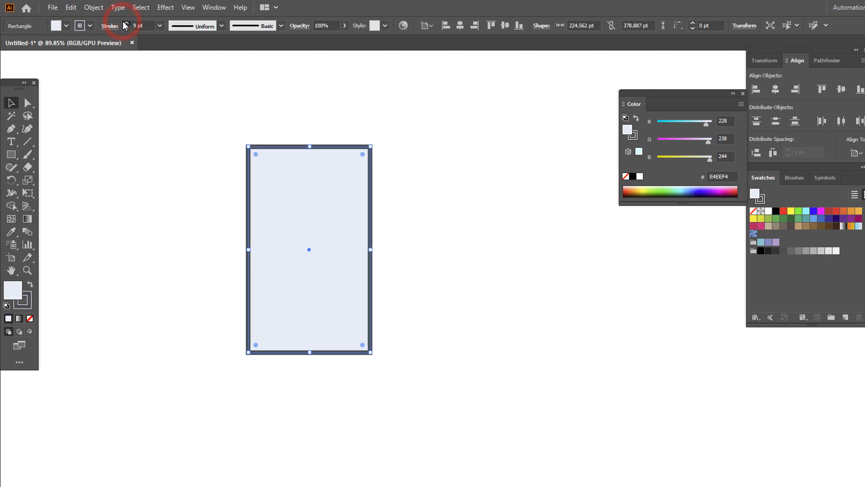
click(460, 26)
click(505, 25)
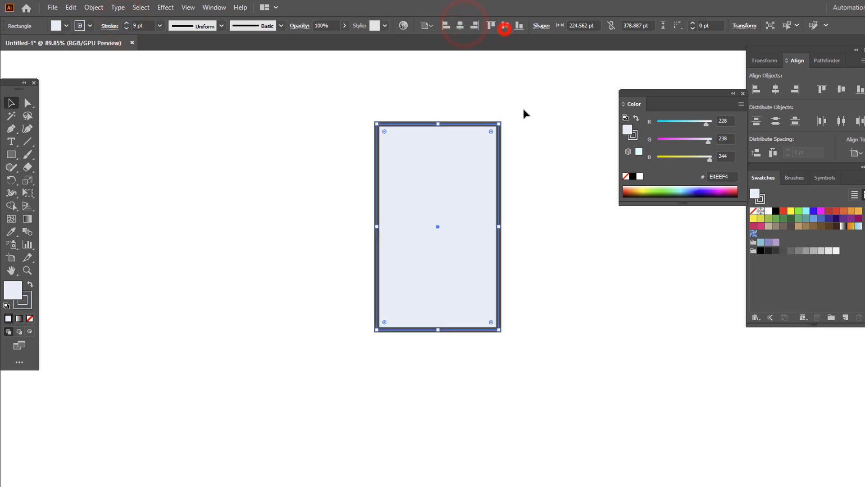
Draw a same-width rectangle about 94 pt high on top of the body and flare its top edge symmetrically to about 289 pt.
drag(595, 270, 461, 298)
key(z)
click(369, 273)
drag(189, 135, 222, 153)
drag(251, 174, 284, 222)
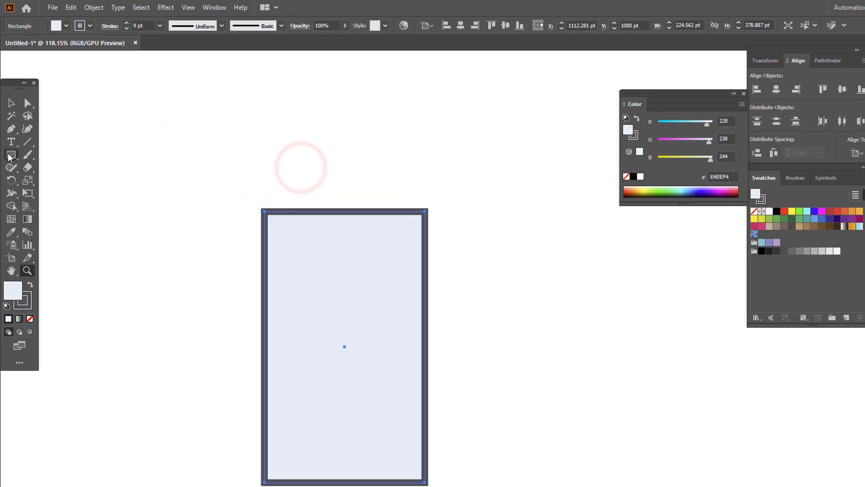
click(10, 155)
drag(263, 145, 426, 211)
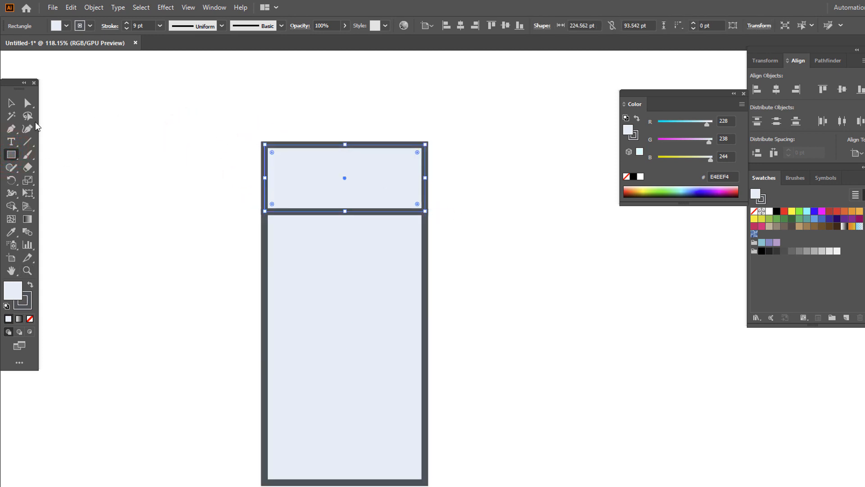
click(29, 193)
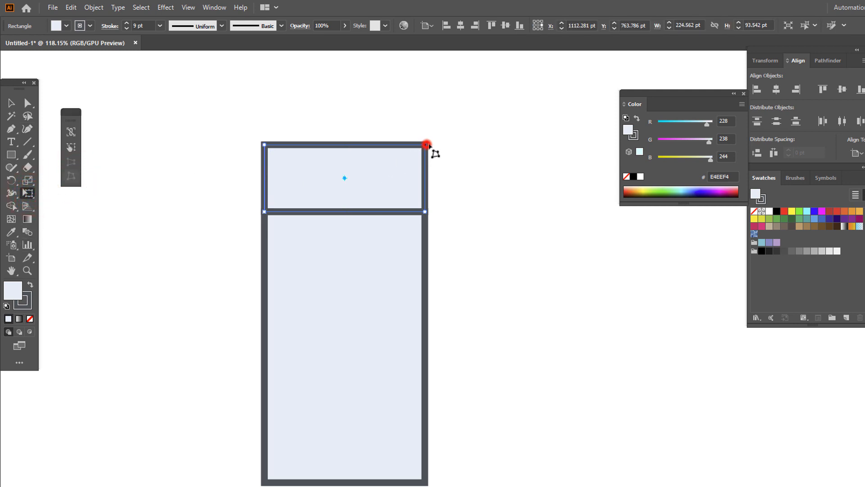
drag(426, 144, 448, 144)
Draw a battlement rectangle about 68 × 52 pt standing on the trapezoid's upper left corner.
key(z)
drag(421, 189, 404, 236)
drag(315, 163, 329, 187)
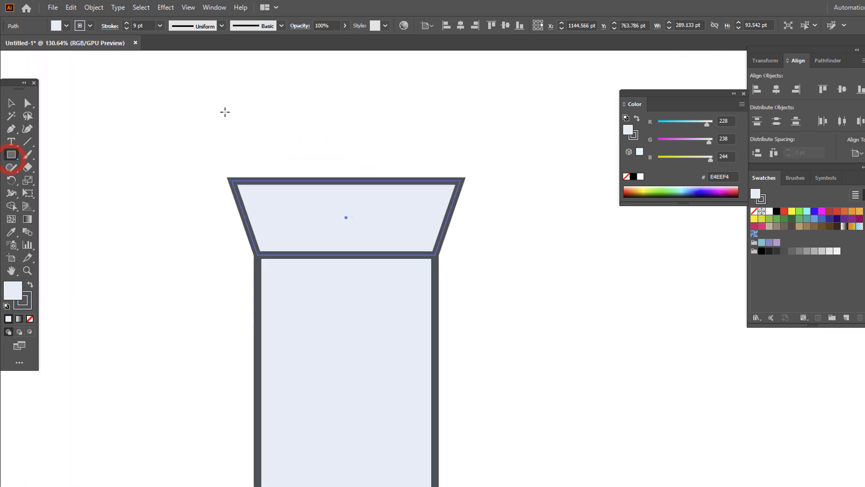
drag(232, 112, 287, 180)
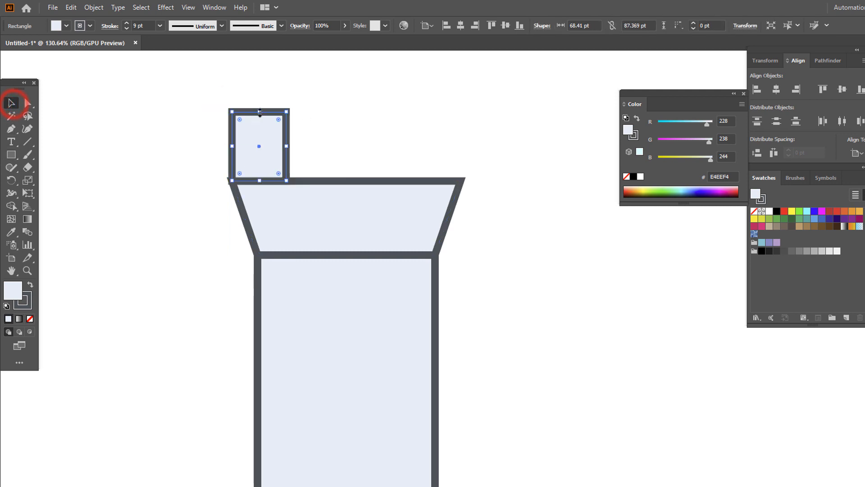
drag(259, 112, 260, 138)
click(413, 161)
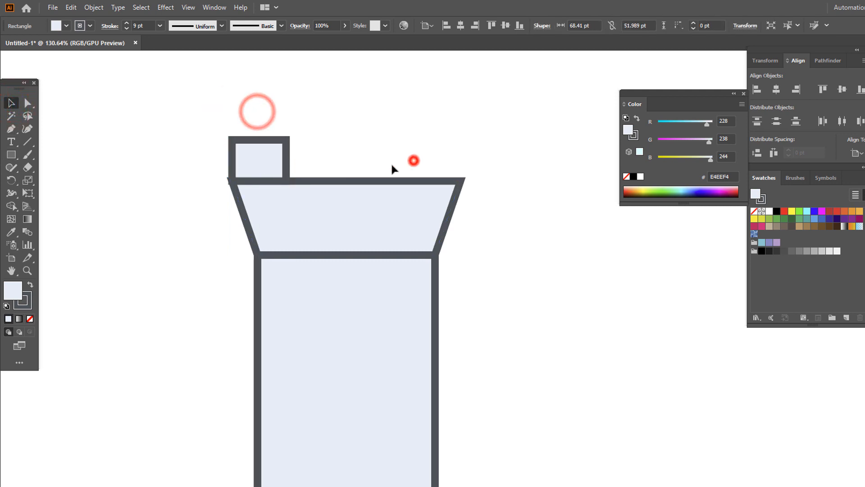
Duplicate the battlement twice at equal spacing along the trapezoid's top edge, ending at its right corner.
click(257, 155)
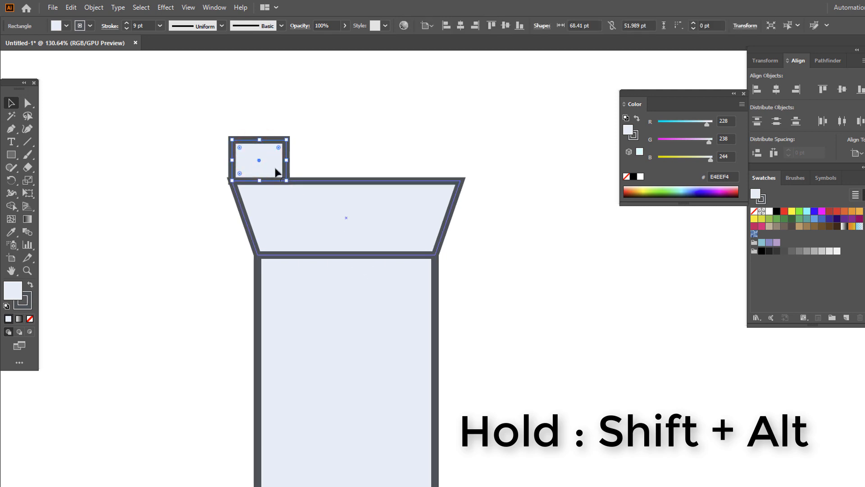
drag(276, 171, 361, 189)
key(ctrl+d)
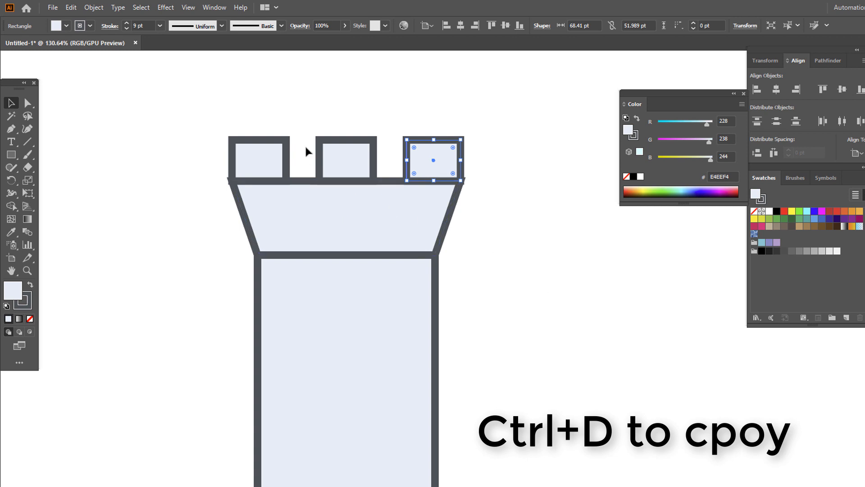
click(268, 116)
Select the battlements, trapezoid and body, and unite them into a single tower shape.
key(space)
drag(528, 225, 518, 188)
key(z)
drag(484, 189, 468, 229)
key(space)
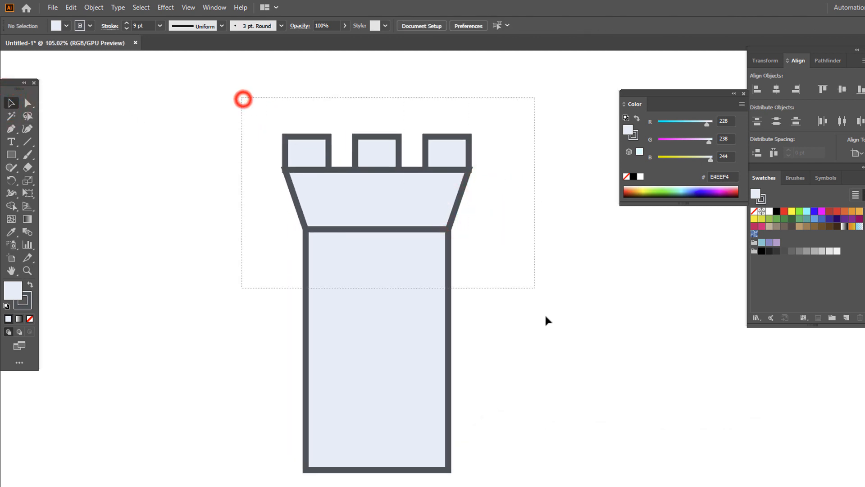
drag(546, 317, 554, 318)
click(823, 59)
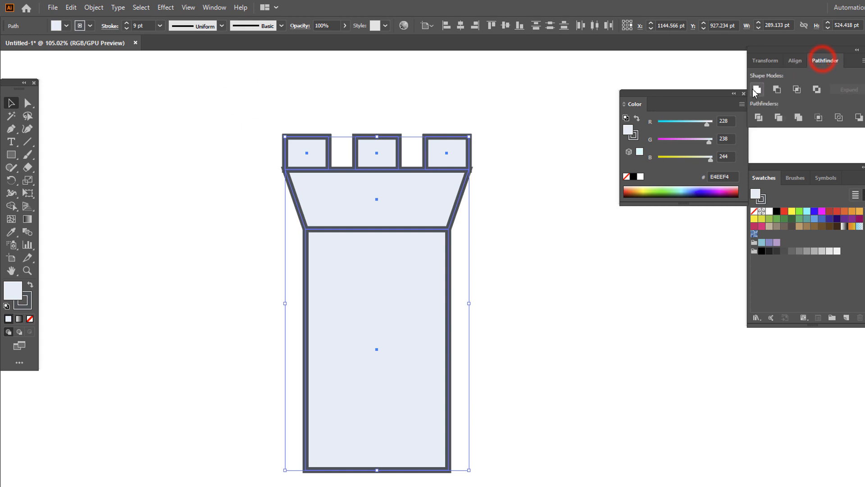
click(757, 89)
click(540, 269)
Draw a window rectangle about 62 × 76 pt in the tower and round its two top corners fully into an arch.
key(z)
drag(532, 267, 442, 245)
key(space)
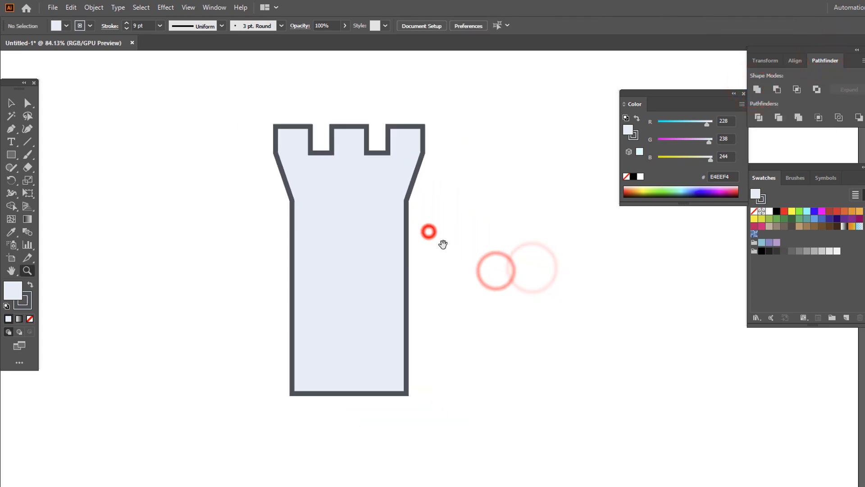
mouse_move(320, 220)
mouse_down()
mouse_move(392, 265)
mouse_move(422, 270)
mouse_move(409, 302)
mouse_up()
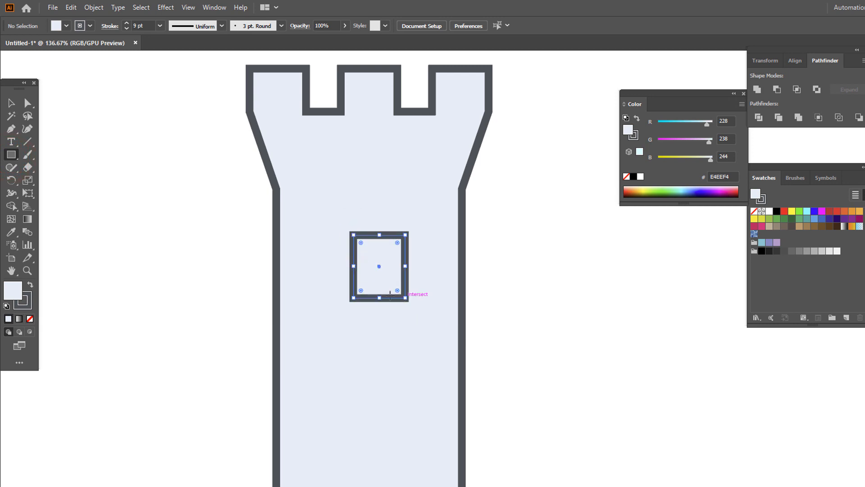
click(30, 104)
click(355, 235)
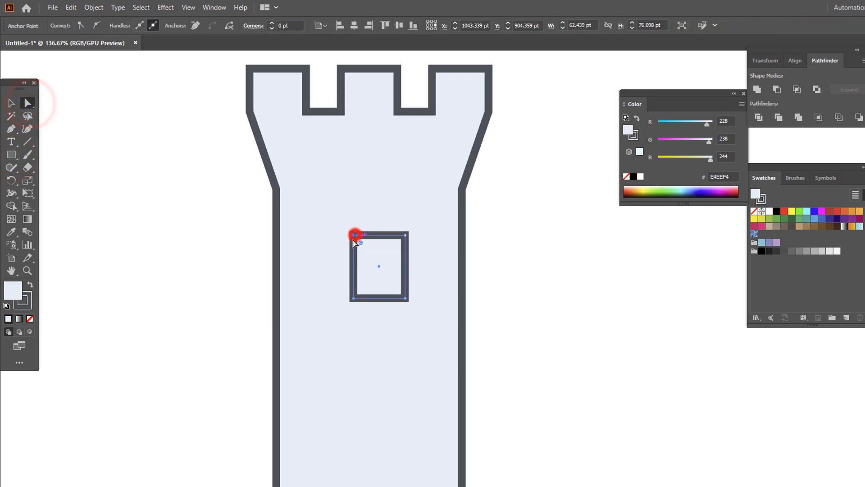
shift+click(405, 234)
drag(359, 243, 367, 340)
Select the window together with the tower and centre the window horizontally on the tower.
key(z)
drag(380, 243, 305, 259)
click(10, 105)
drag(137, 106, 544, 280)
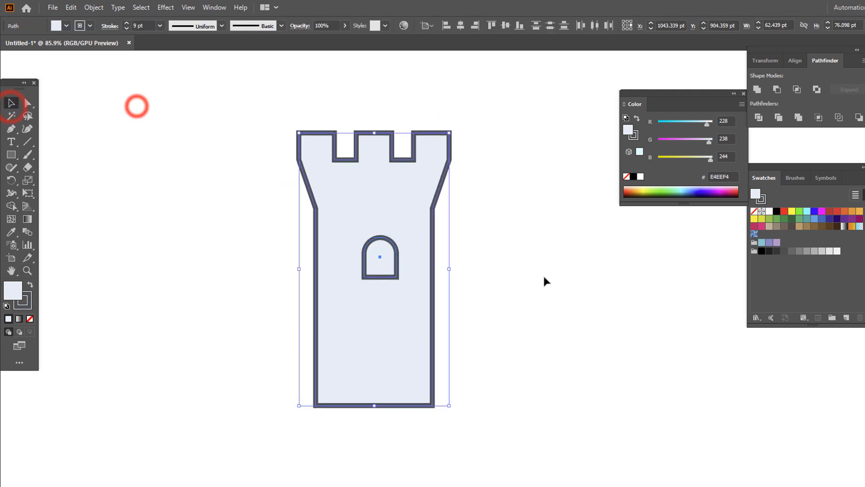
click(528, 240)
Swap the arched window's fill and stroke colours so it is filled dark grey, and remove its stroke.
key(z)
drag(362, 266, 402, 270)
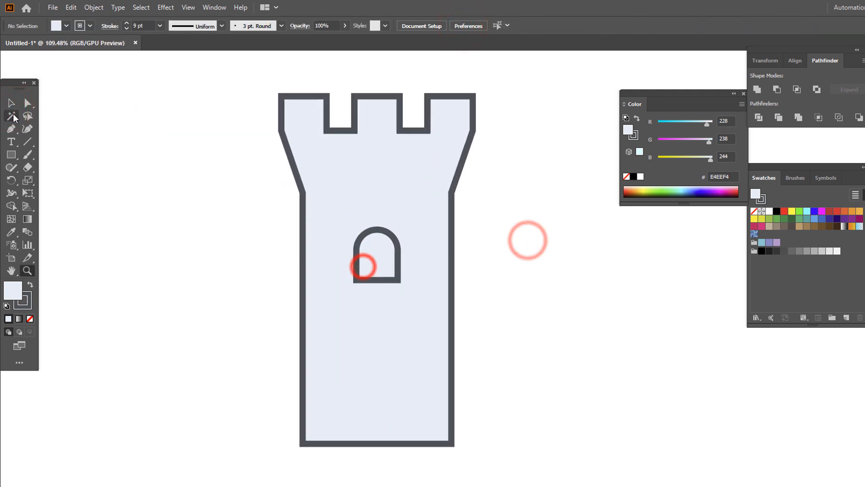
click(14, 107)
click(380, 265)
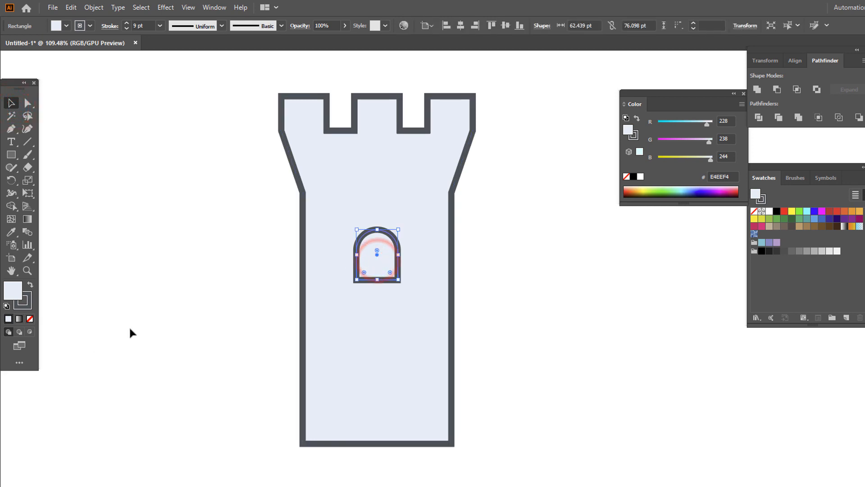
click(30, 285)
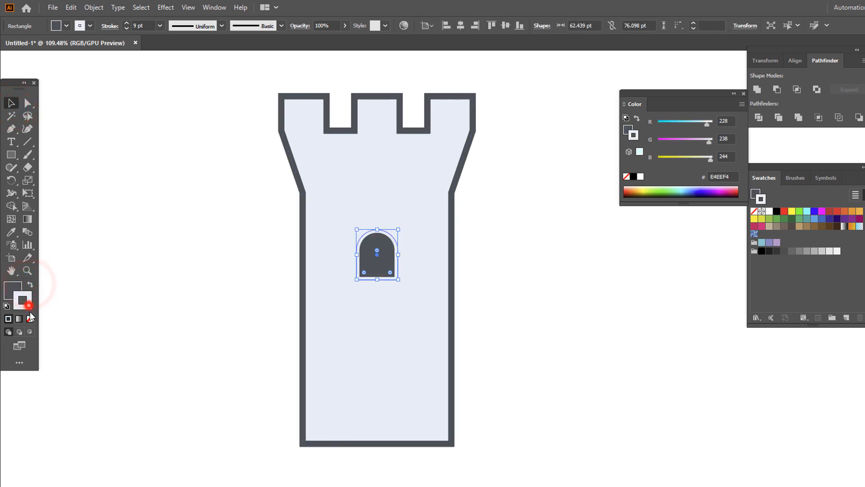
click(30, 319)
click(156, 318)
Draw a brick rectangle about 45 × 28 pt below and left of the window, and fill it white.
click(27, 270)
drag(342, 289, 333, 260)
click(14, 155)
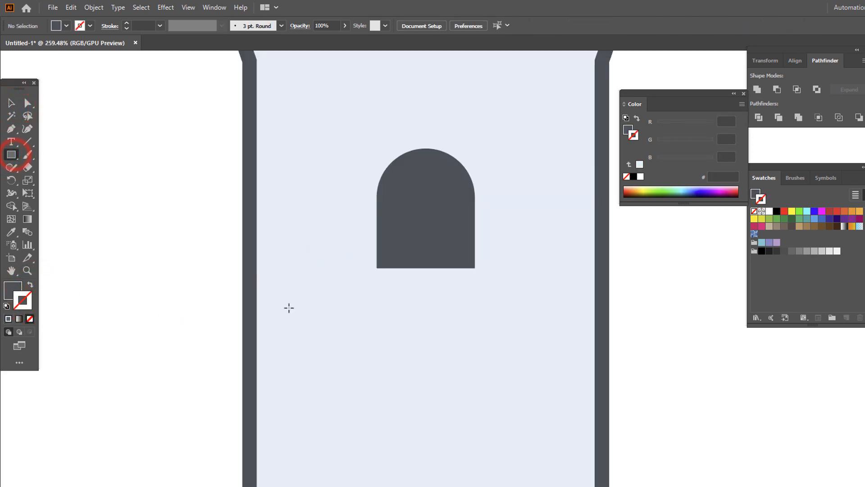
mouse_move(289, 308)
mouse_down()
mouse_move(367, 348)
mouse_move(358, 353)
mouse_up()
key(z)
drag(316, 324, 284, 325)
drag(340, 346, 248, 301)
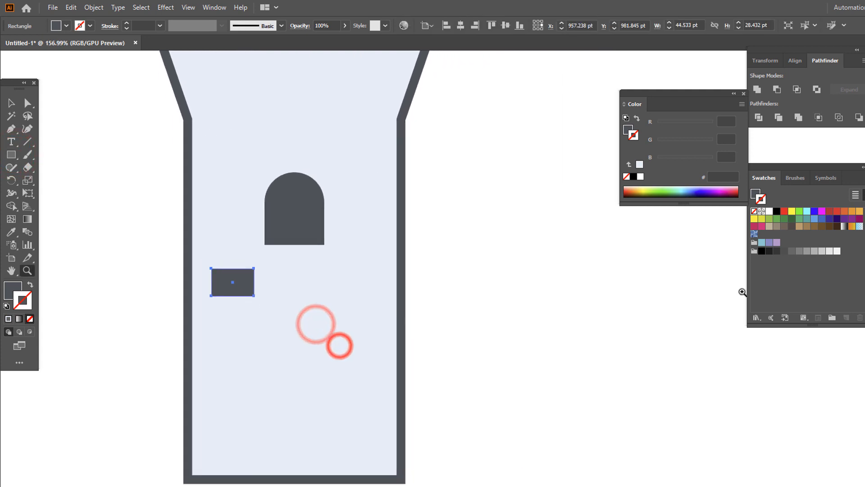
key(v)
click(769, 212)
drag(382, 258, 402, 363)
Expand the tower shape's fill and stroke into separate paths.
key(z)
drag(284, 174, 248, 165)
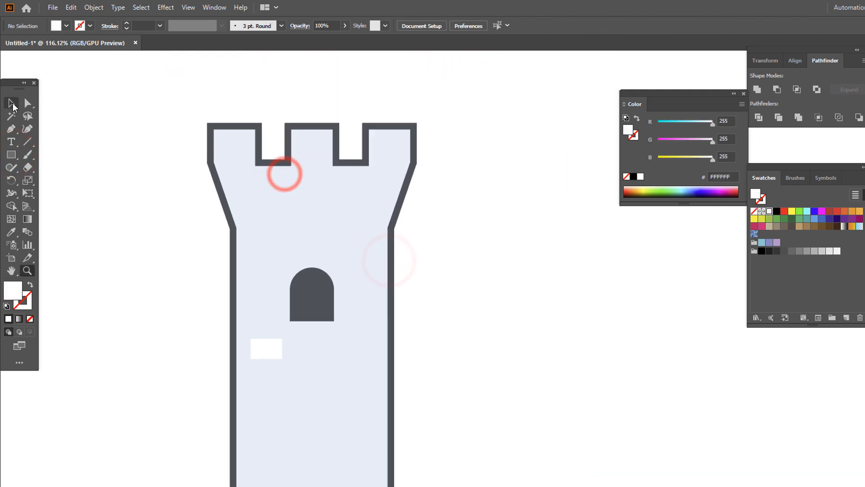
click(12, 103)
double_click(310, 221)
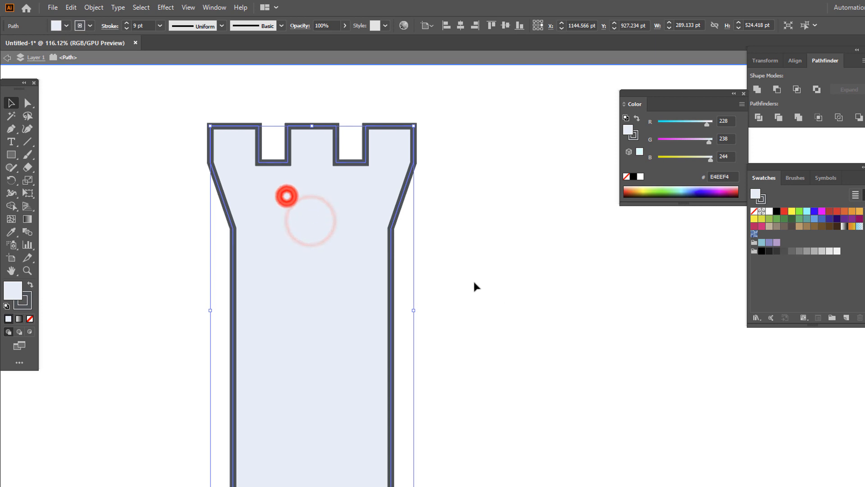
double_click(500, 283)
click(300, 212)
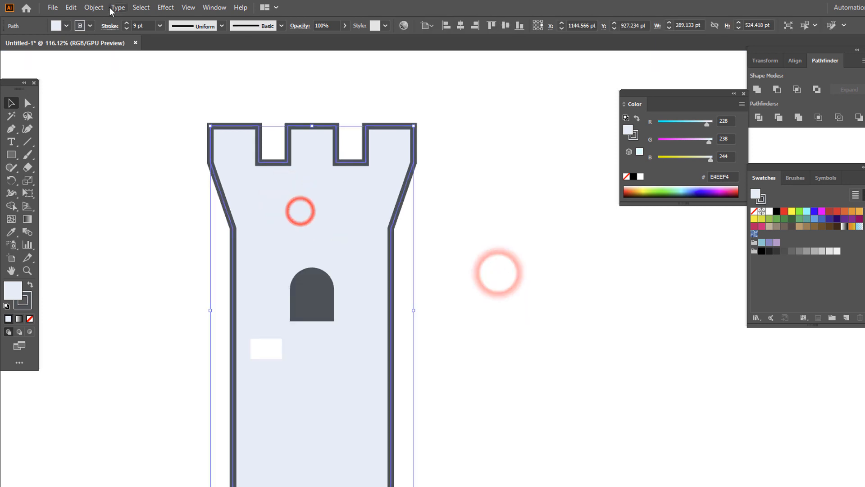
click(95, 8)
click(133, 135)
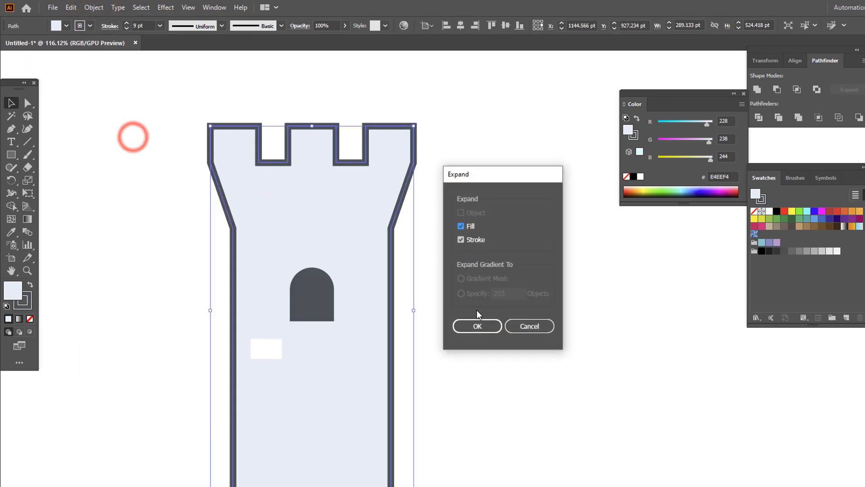
click(478, 325)
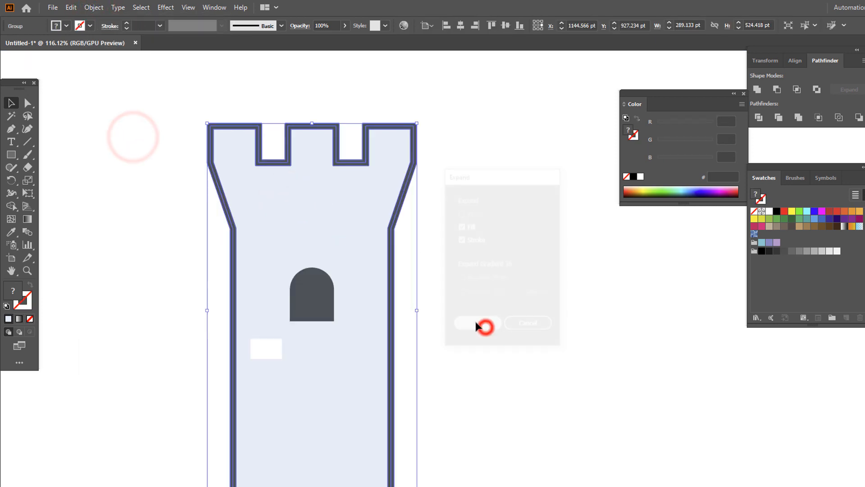
Isolate the tower's inner fill path and draw a strokeless rectangle about 292 × 49 pt across the base of the flared section.
double_click(371, 241)
click(340, 223)
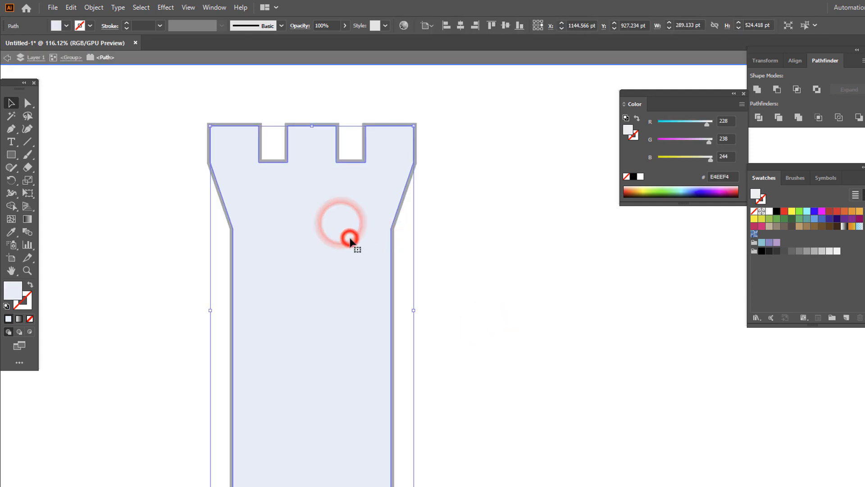
key(z)
mouse_move(293, 218)
mouse_down()
mouse_move(303, 248)
mouse_move(293, 203)
mouse_up()
drag(301, 210, 273, 225)
drag(323, 255, 333, 269)
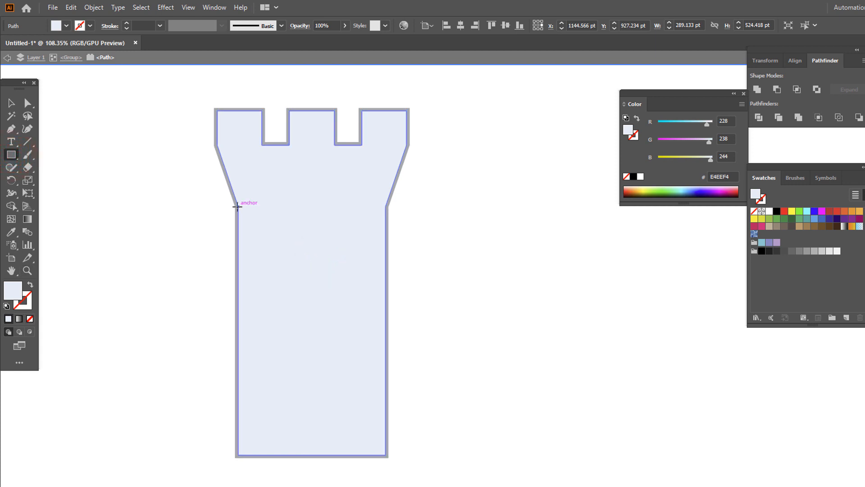
mouse_move(237, 207)
mouse_down()
mouse_move(439, 174)
mouse_move(409, 170)
mouse_move(443, 174)
mouse_move(404, 177)
mouse_up()
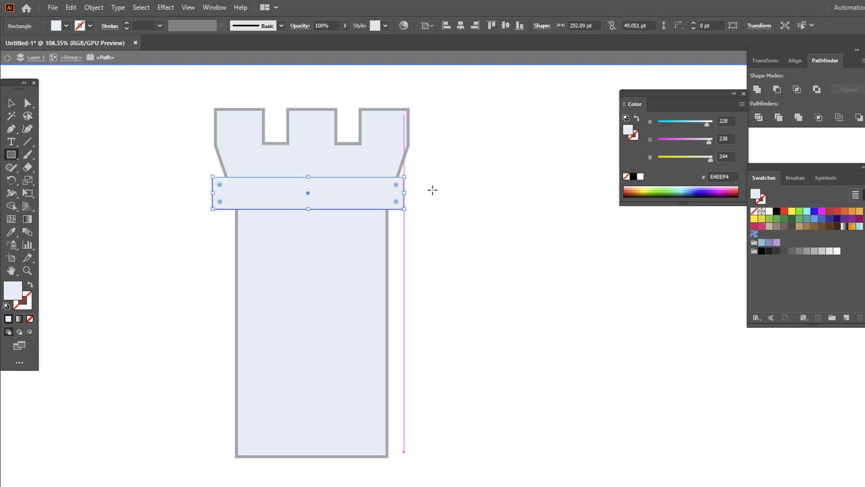
Fill the rectangle across the base of the flared section with light grey-blue CCDBE2.
double_click(15, 297)
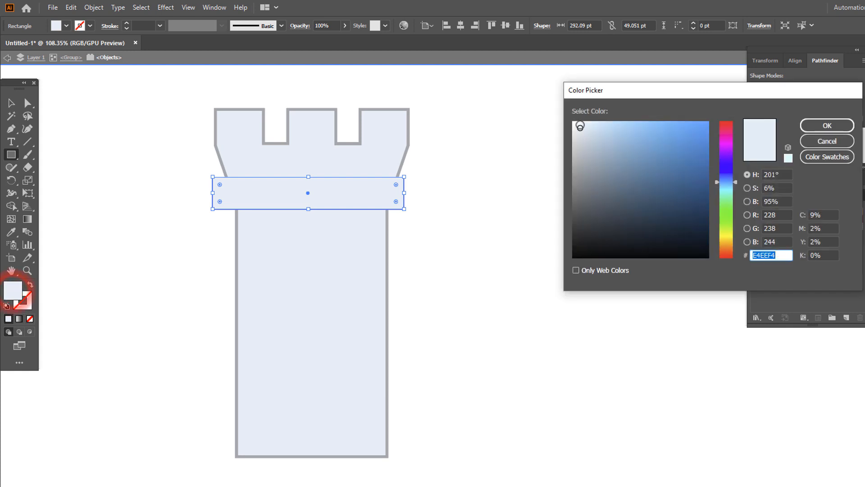
click(823, 124)
key(z)
mouse_move(348, 183)
mouse_down()
mouse_move(253, 196)
mouse_move(335, 185)
mouse_up()
drag(331, 182, 345, 204)
drag(284, 234, 261, 239)
drag(272, 193, 284, 193)
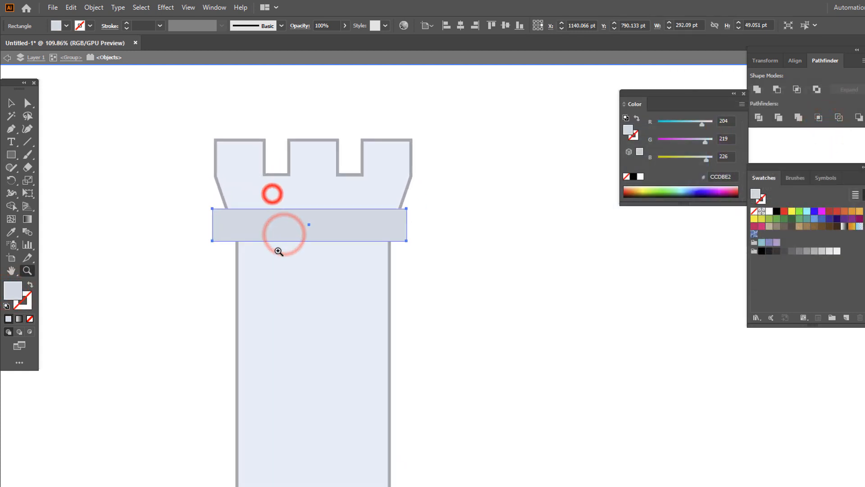
drag(277, 241, 266, 214)
Copy the tower's inner fill path, paste it in front and shift the copy about 19 pt to the right.
click(6, 103)
click(308, 282)
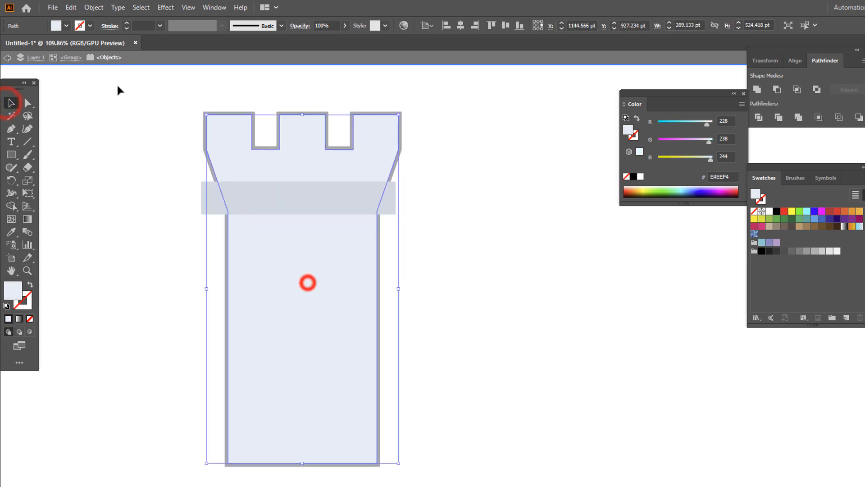
click(56, 14)
mouse_move(71, 7)
click(88, 59)
click(71, 7)
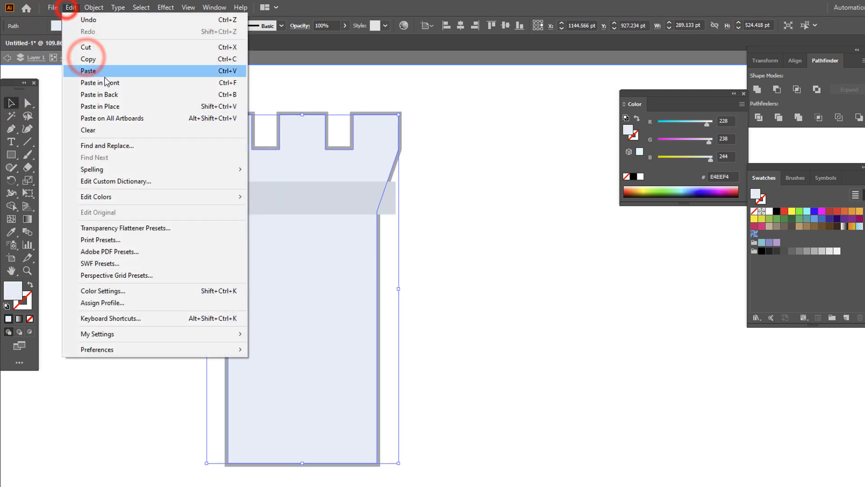
click(104, 79)
drag(329, 311, 344, 320)
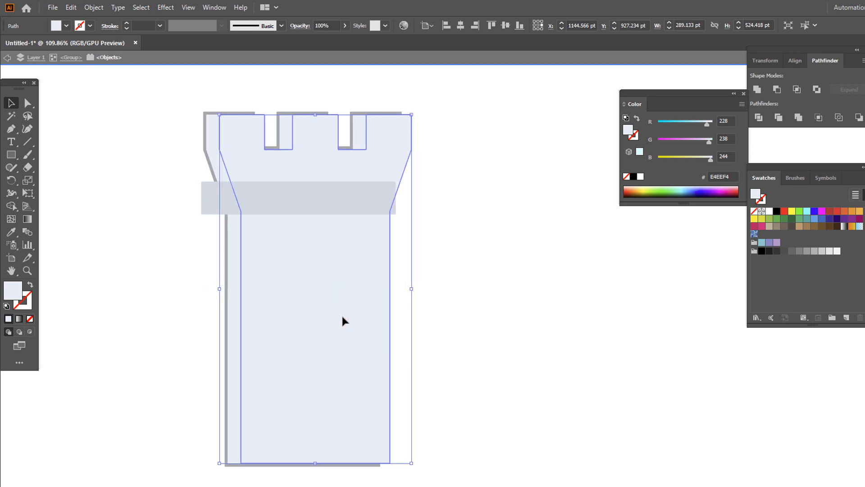
Recolour the original tower path behind the copy with the band's CCDBE2 fill using the Eyedropper.
click(210, 151)
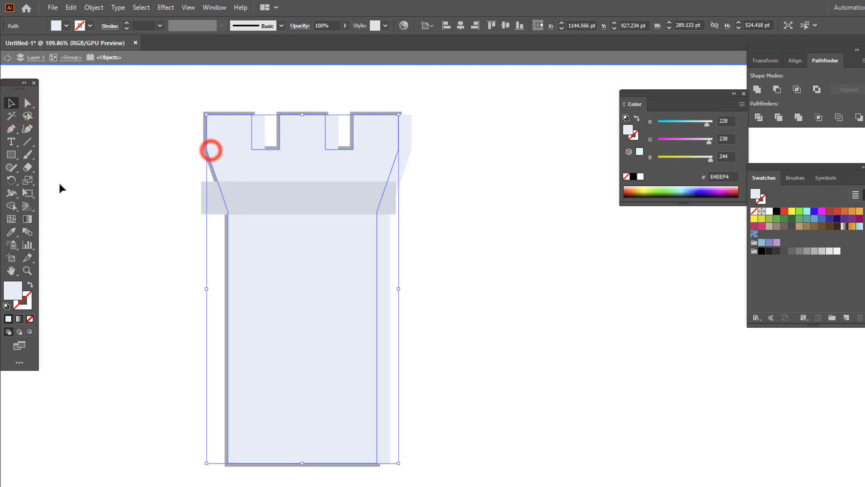
click(12, 231)
click(321, 170)
click(307, 192)
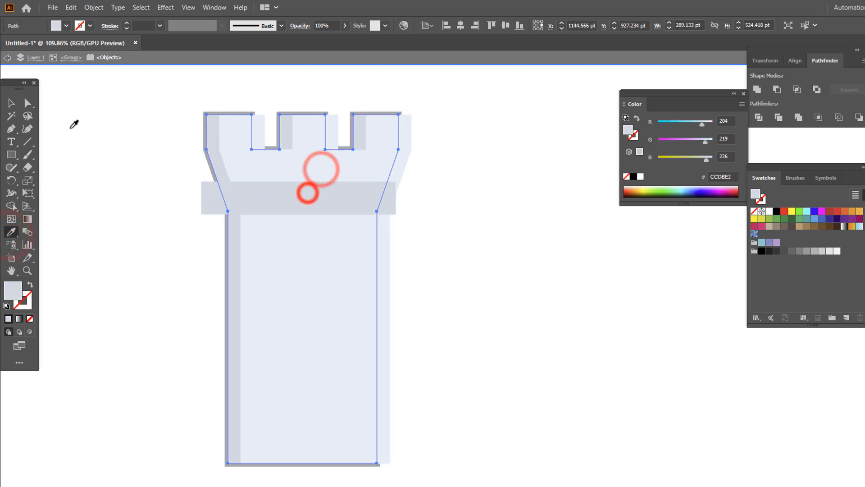
click(12, 100)
click(530, 329)
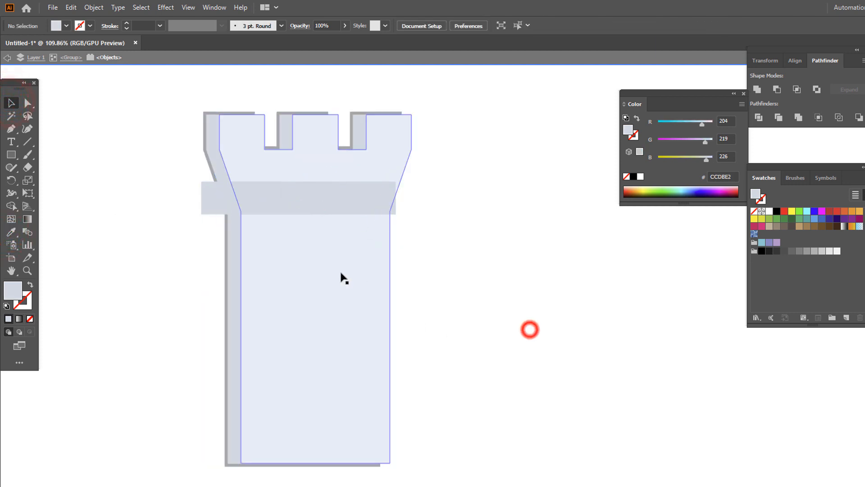
Divide the band and both tower paths into separate pieces with Pathfinder, and ungroup the result.
click(340, 272)
click(354, 210)
shift+click(213, 147)
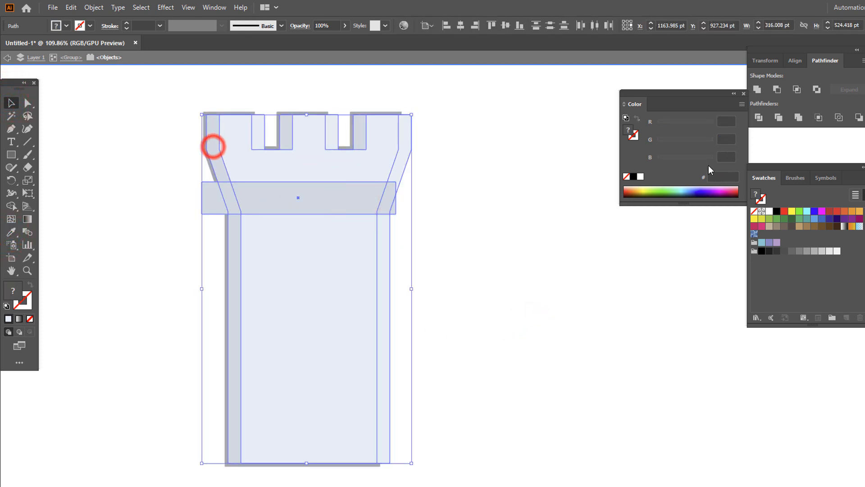
click(762, 118)
right_click(339, 195)
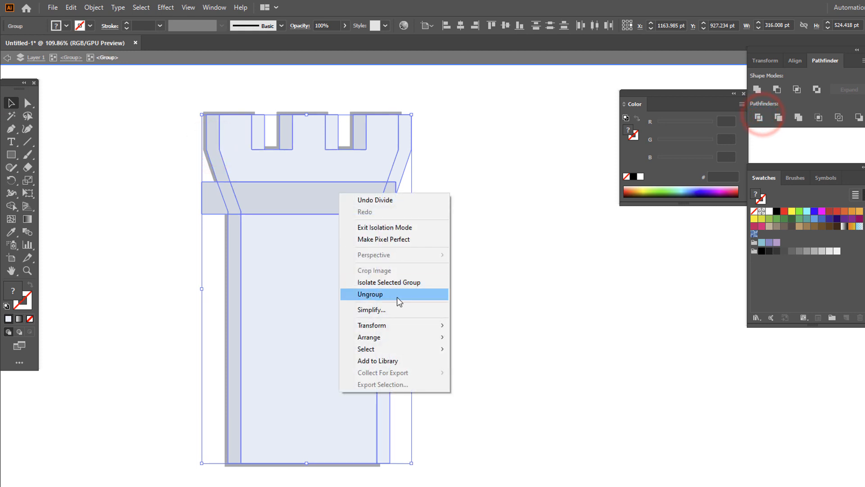
click(390, 296)
click(489, 318)
Delete the divided pieces that overhang the tower's right side and the band's left end.
drag(408, 221, 389, 195)
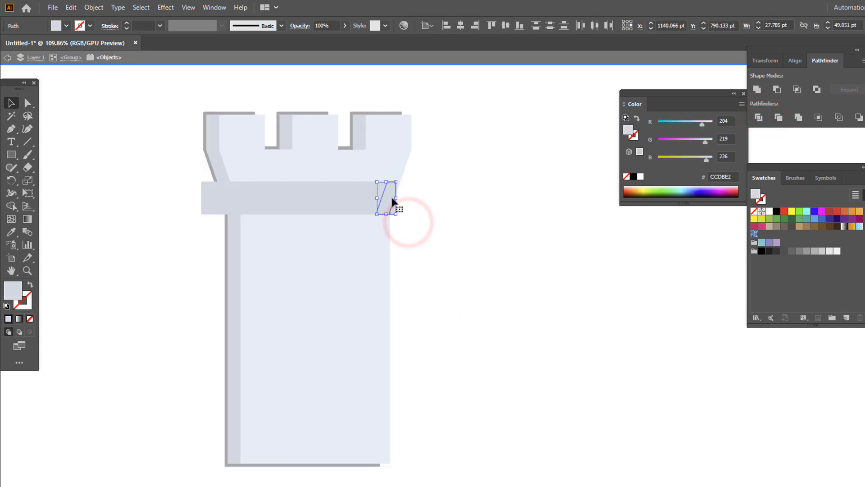
key(Delete)
click(416, 197)
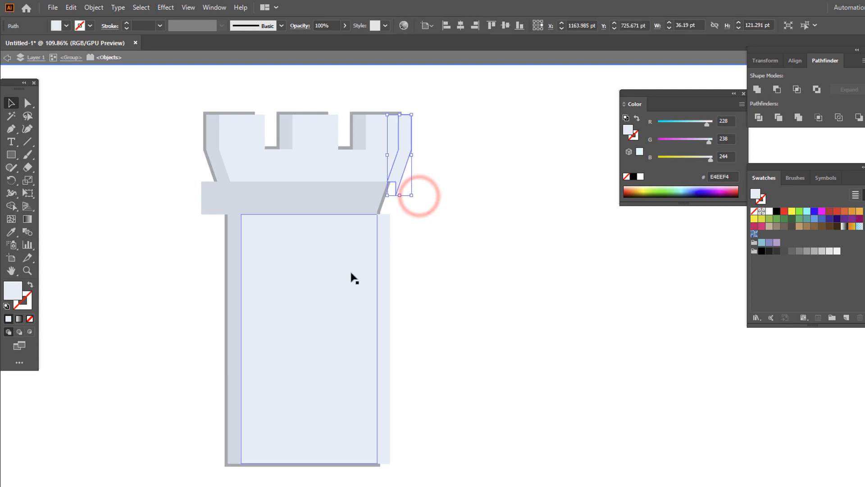
click(401, 255)
key(Delete)
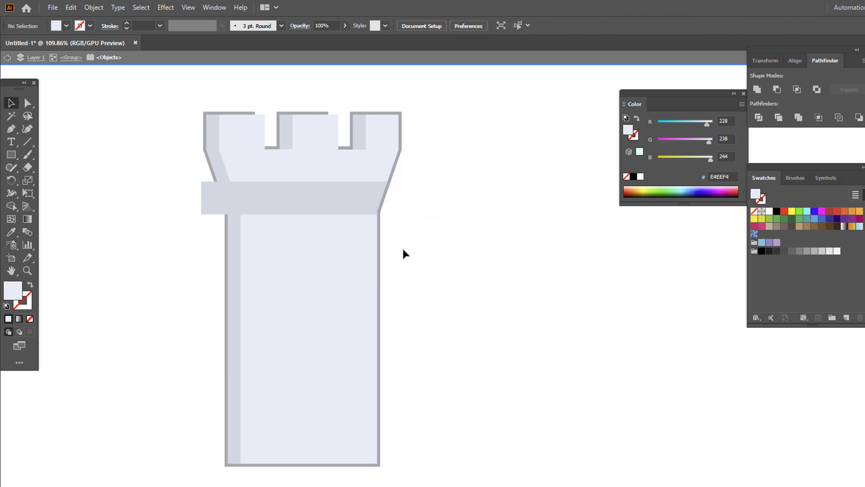
click(204, 198)
key(Delete)
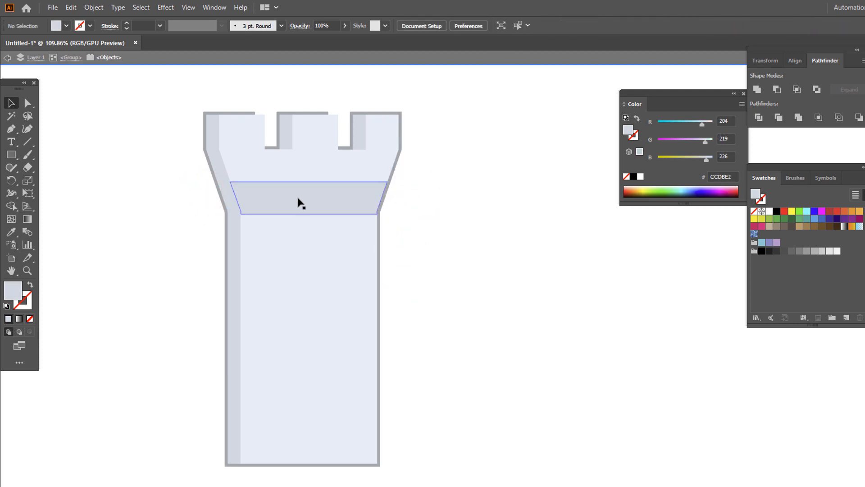
Unite the band with the shading strips along the tower's left edge into one shadow shape.
click(296, 194)
shift+click(231, 199)
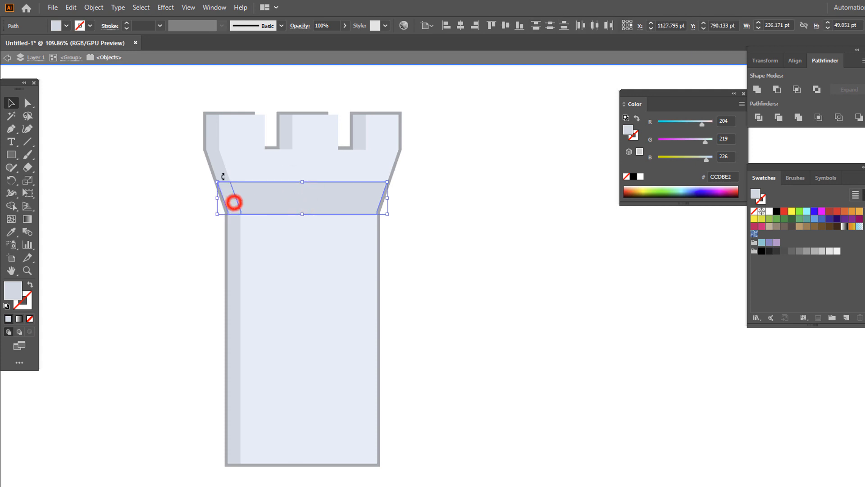
shift+click(219, 163)
shift+click(233, 243)
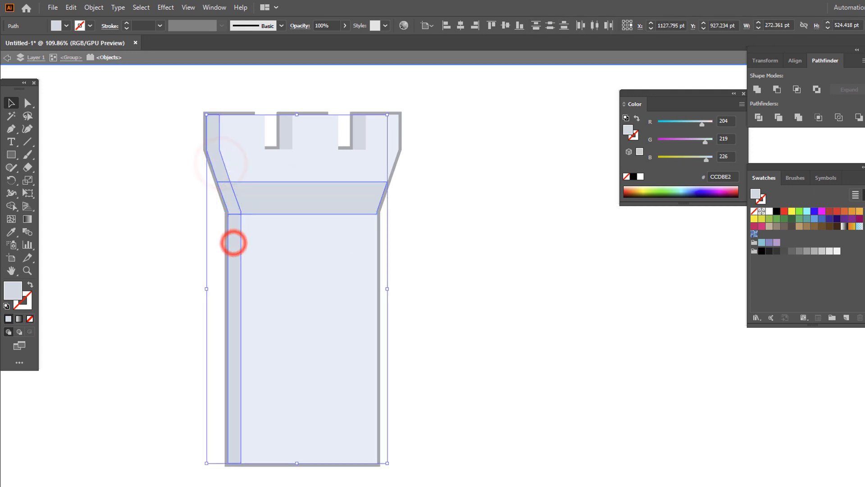
click(755, 90)
Delete the two light slivers that overhang the gaps between the battlements.
click(360, 136)
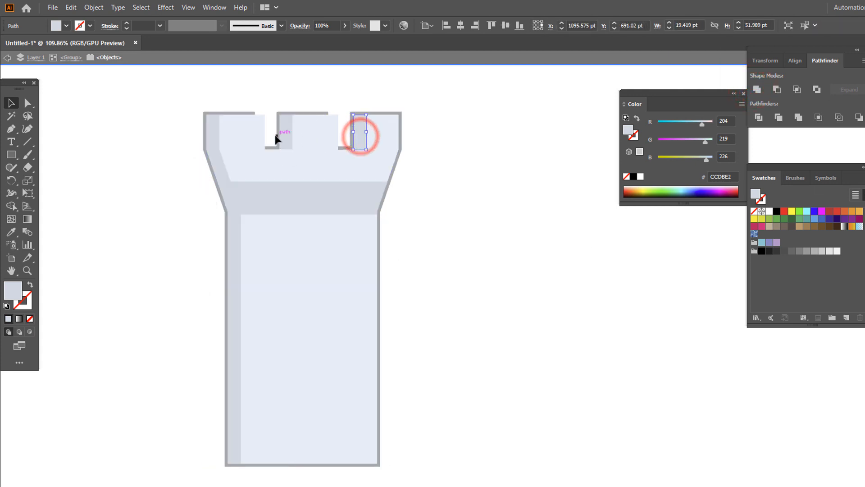
click(335, 131)
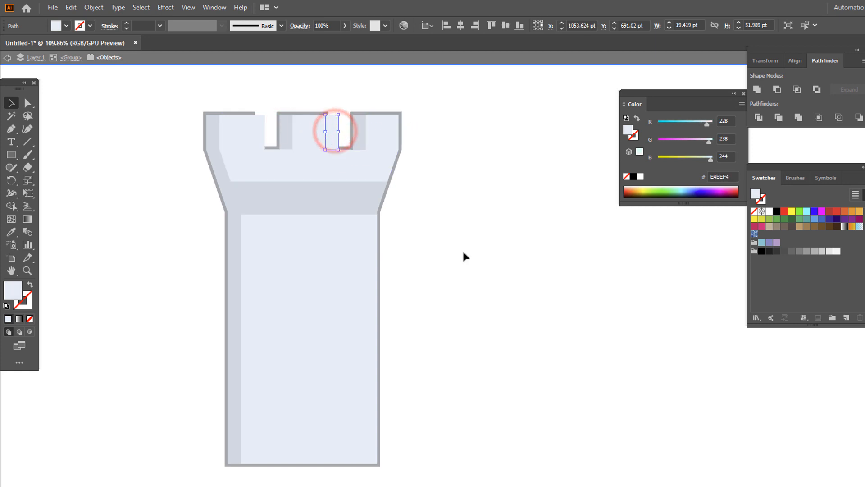
shift+click(261, 128)
key(Delete)
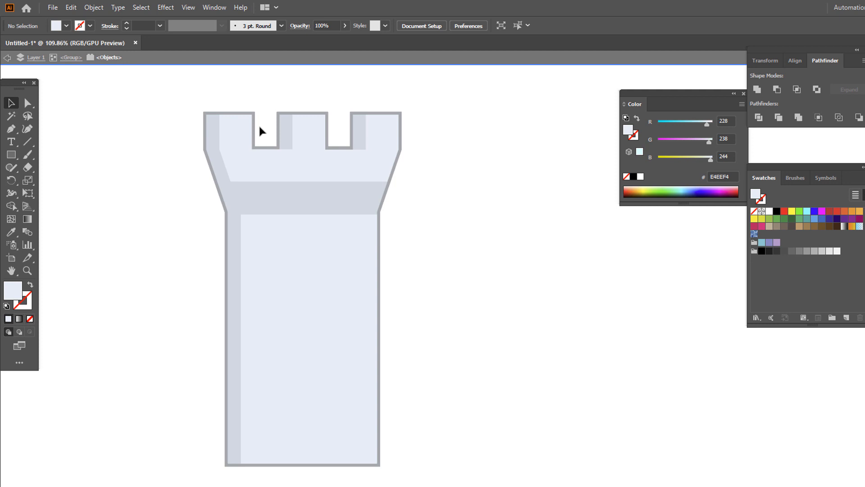
click(364, 160)
click(480, 247)
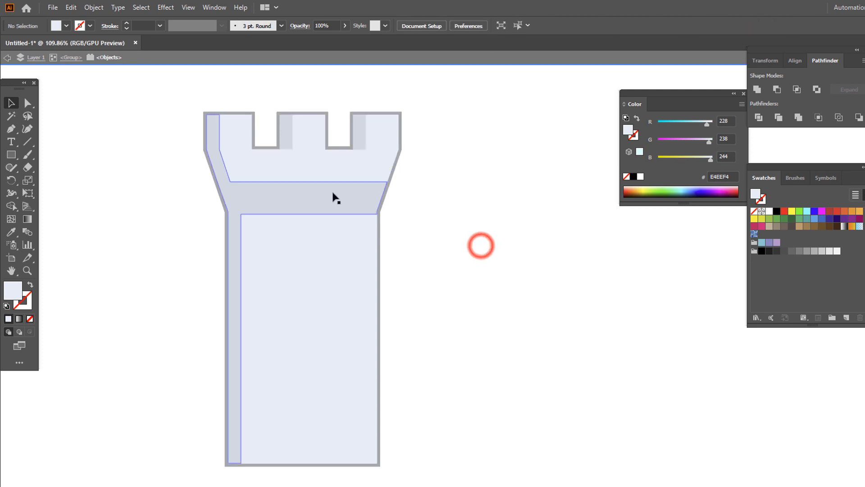
Round the inner corners of the shadow shape above and below the band.
click(333, 192)
click(28, 103)
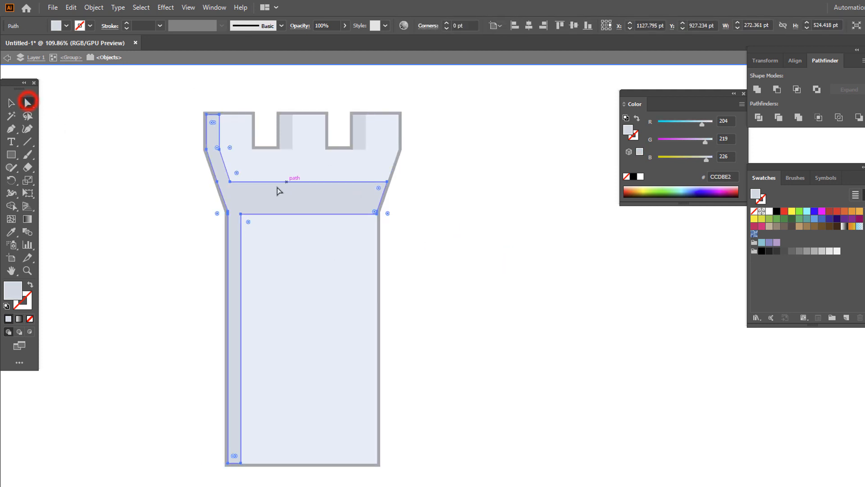
click(242, 215)
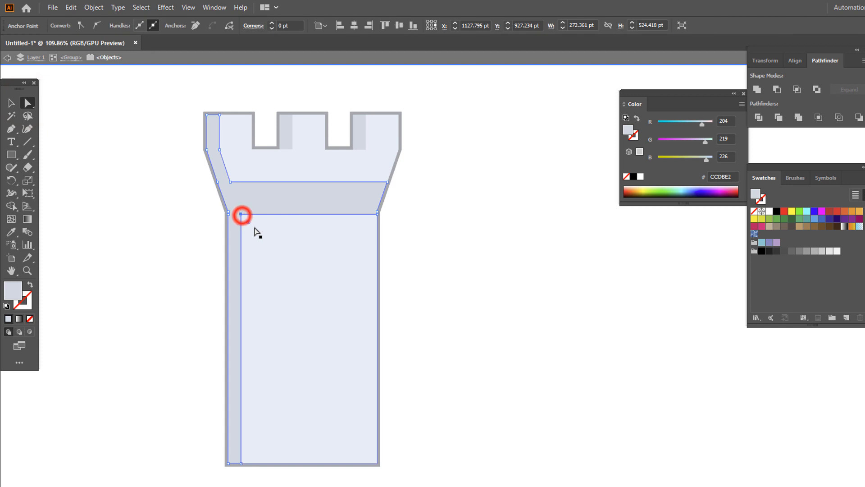
shift+click(231, 182)
drag(237, 171, 361, 178)
click(220, 149)
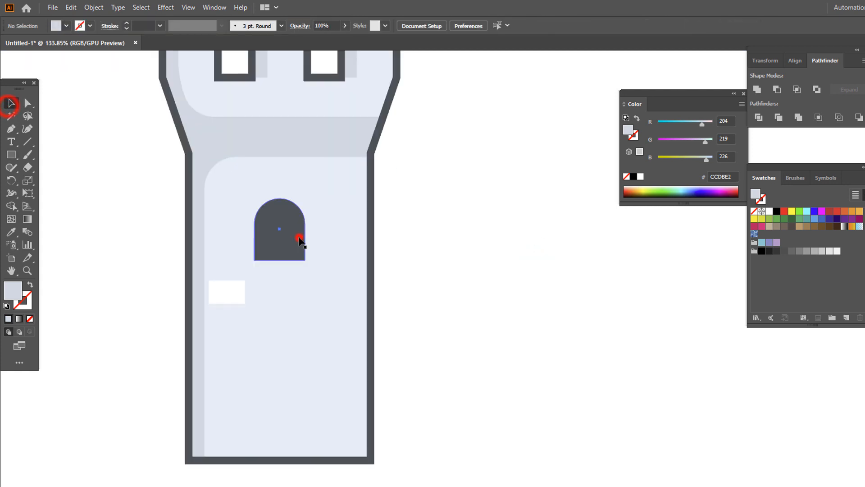
Copy the arched window, paste it in front and shift the copy about 8 pt to the left.
click(301, 241)
click(71, 8)
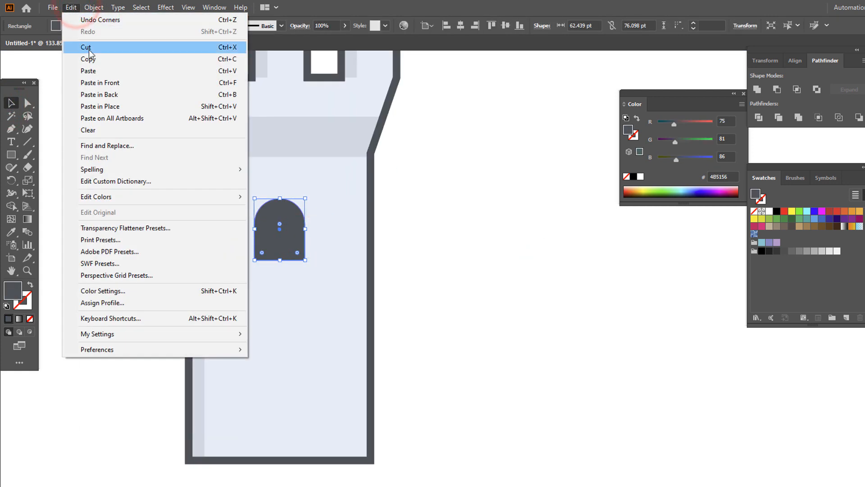
click(90, 58)
click(71, 8)
click(118, 82)
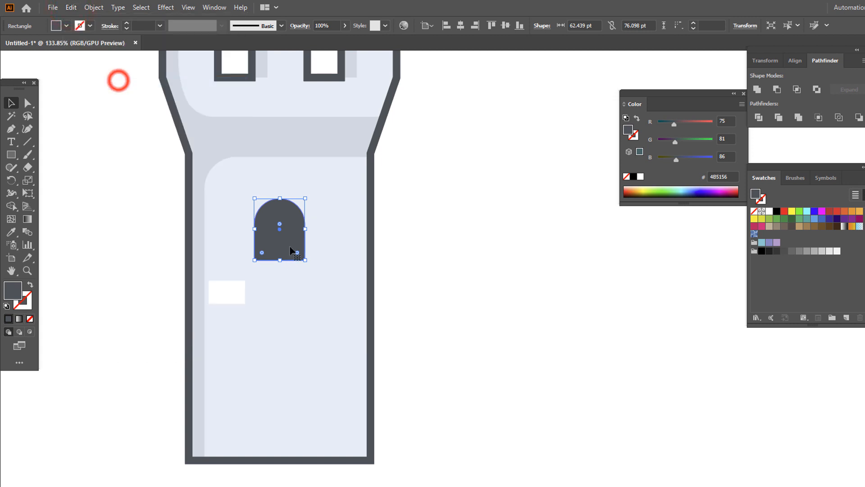
drag(295, 240, 289, 239)
Recolour the original window behind the copy with the tower shadow's CCDBE2 fill using the Eyedropper.
click(305, 242)
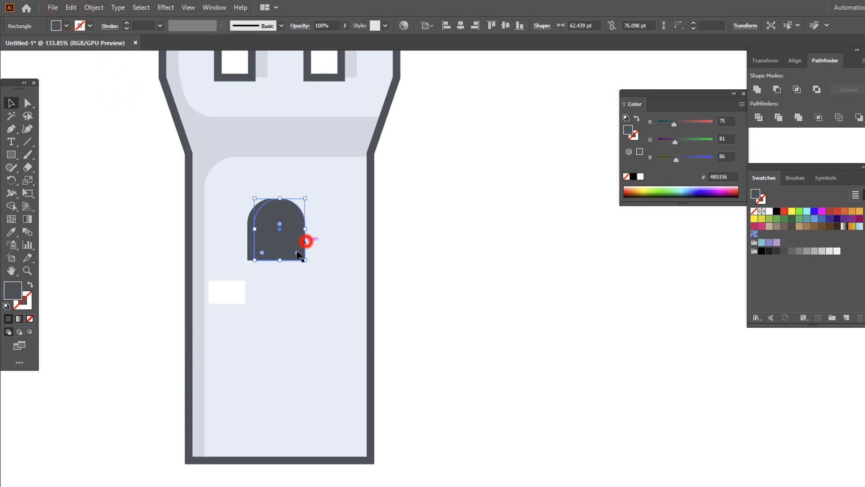
click(15, 229)
click(230, 145)
key(z)
drag(275, 274, 305, 286)
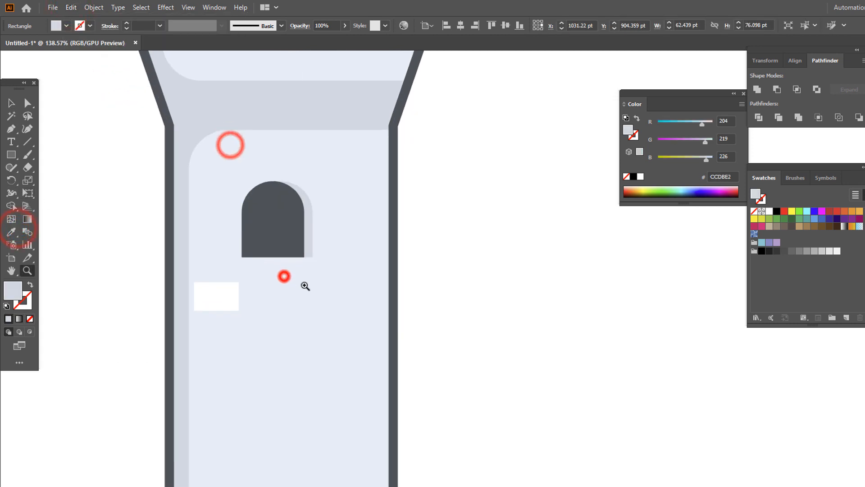
Divide the two overlapping window shapes with Pathfinder and ungroup the pieces.
click(9, 100)
shift+click(290, 235)
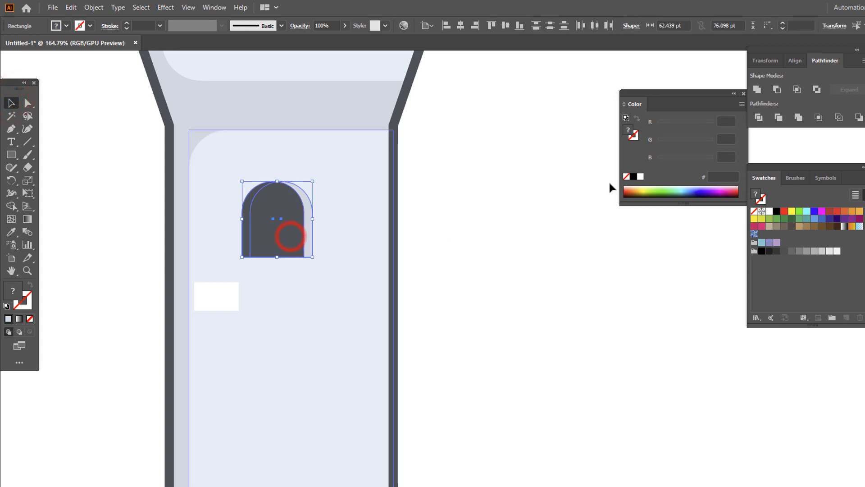
click(757, 118)
right_click(287, 234)
click(345, 323)
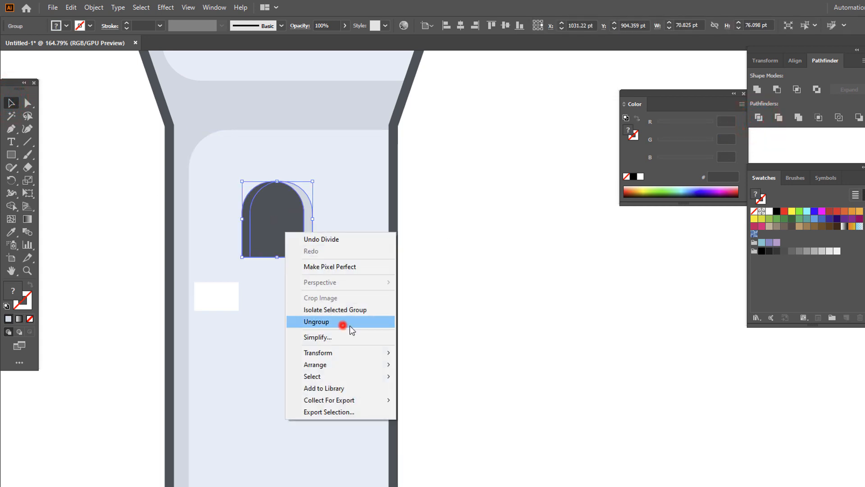
click(495, 329)
Delete the dark sliver on the window's left side and group the remaining window and shadow pieces.
click(244, 240)
key(Delete)
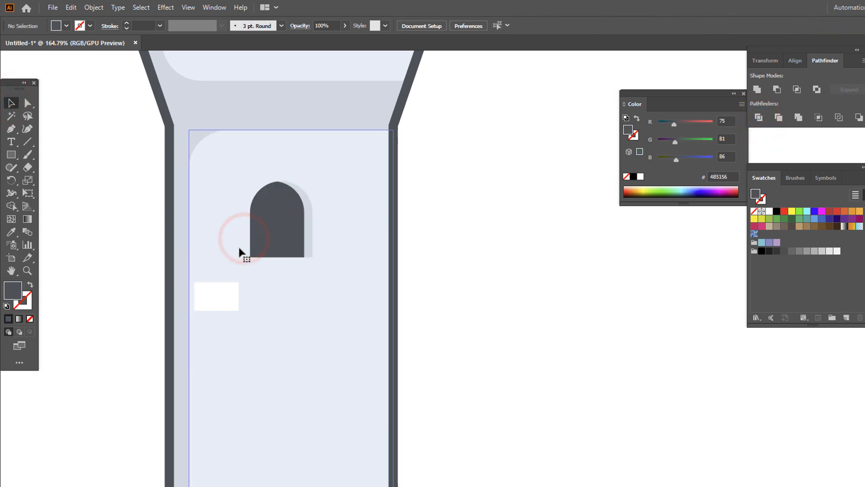
click(310, 236)
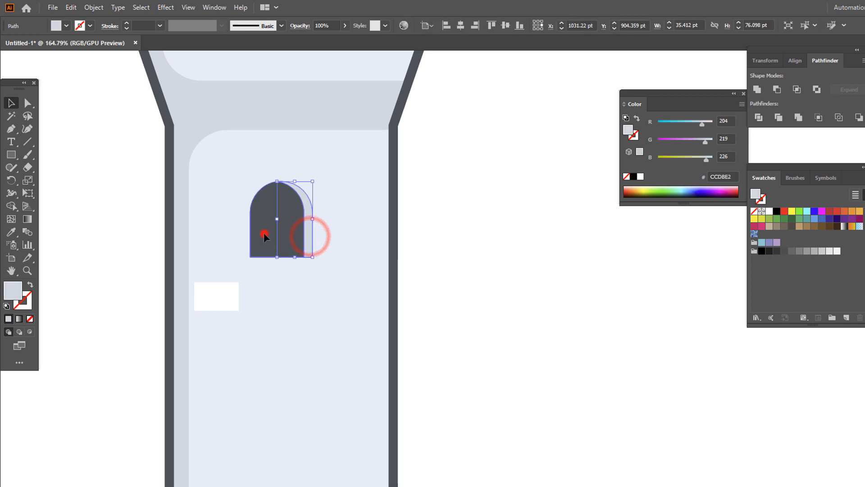
right_click(264, 235)
click(344, 290)
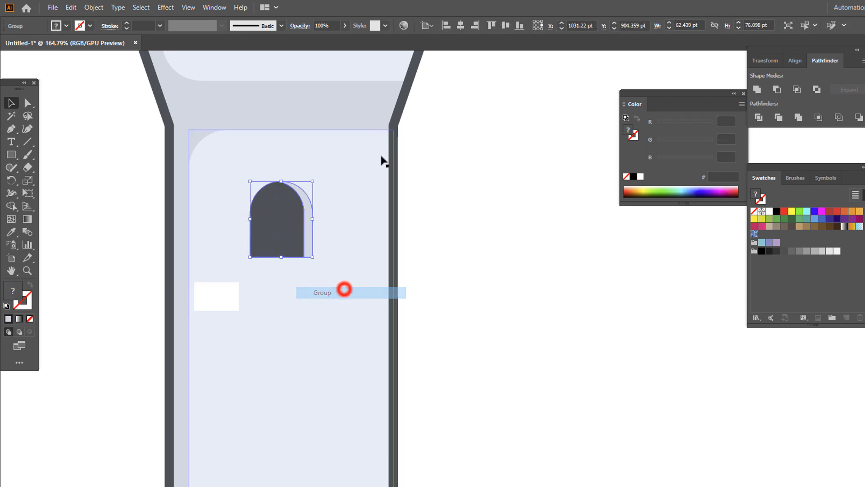
Centre-align the window group horizontally and reflect it across the vertical axis.
click(461, 25)
right_click(274, 205)
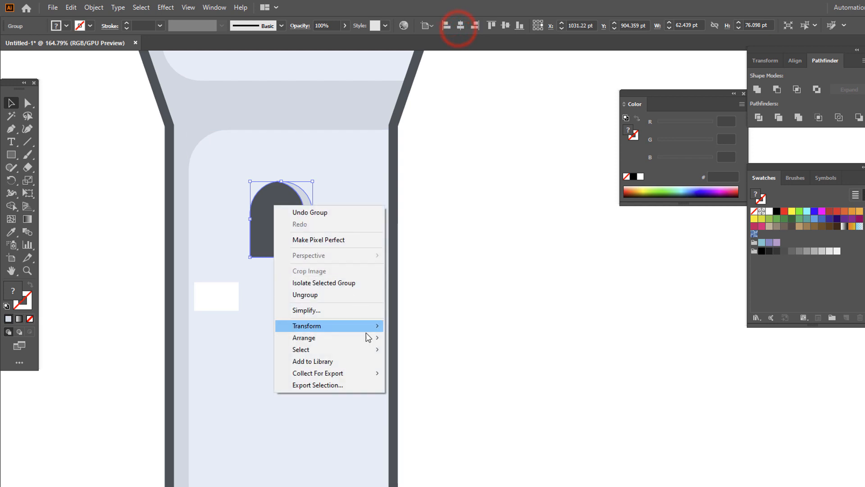
click(351, 326)
click(437, 363)
click(489, 333)
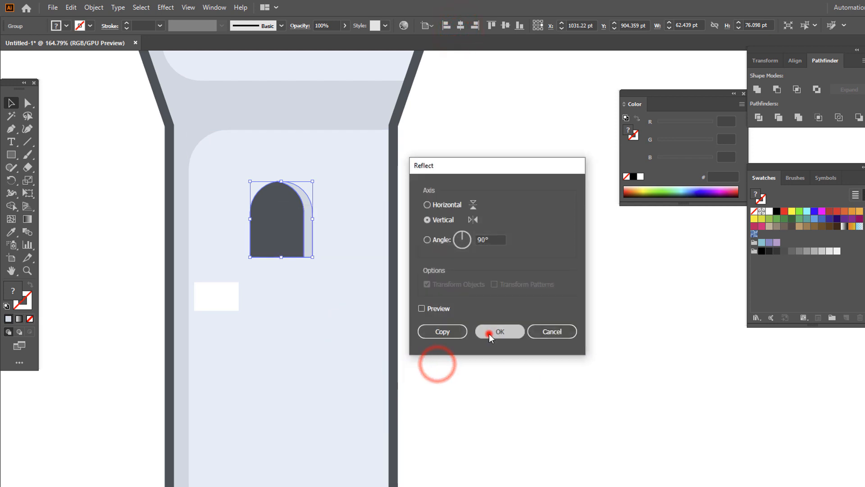
click(482, 293)
key(z)
drag(440, 251, 338, 263)
drag(337, 263, 232, 249)
drag(275, 250, 349, 297)
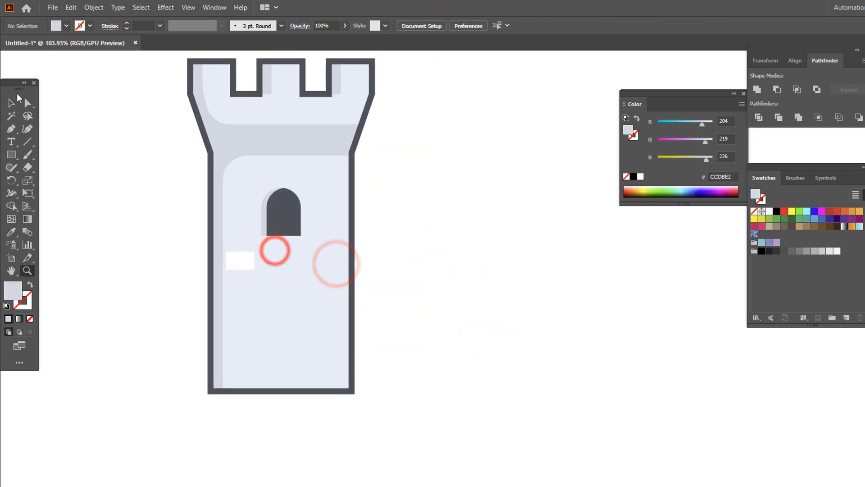
Duplicate the white brick rectangle to scattered spots on the tower's lower wall and beside the window's upper right.
click(11, 102)
click(479, 214)
click(240, 261)
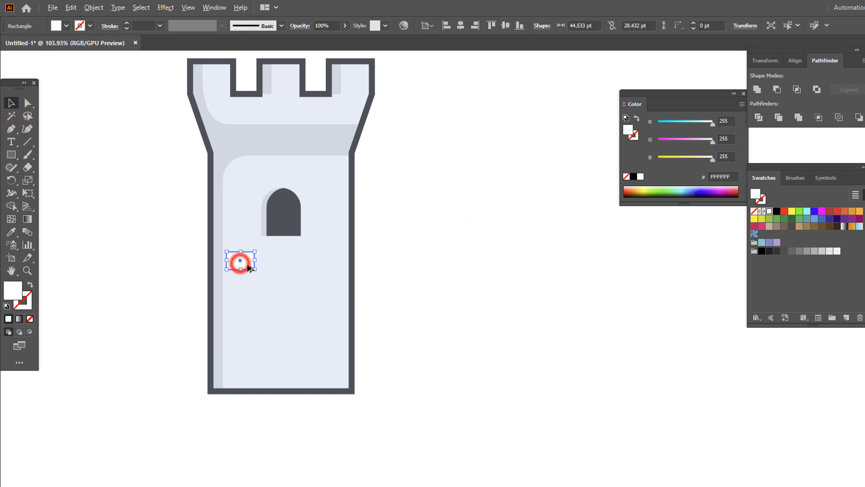
drag(250, 268, 248, 357)
click(440, 320)
click(524, 332)
drag(240, 261, 328, 172)
click(494, 259)
Add further brick copies below the battlements in the tower's upper section.
key(z)
drag(471, 230, 334, 340)
drag(335, 300, 401, 330)
click(11, 103)
drag(313, 238, 338, 175)
click(479, 276)
click(527, 290)
Group the whole tower with its window, shading and bricks.
key(ctrl+space)
drag(501, 277, 444, 294)
key(space)
drag(498, 418, 77, 136)
drag(424, 386, 424, 387)
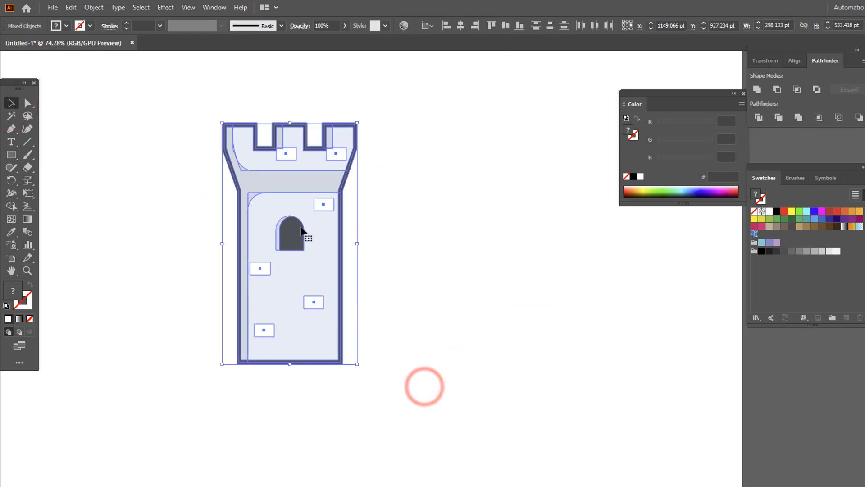
right_click(308, 222)
click(344, 303)
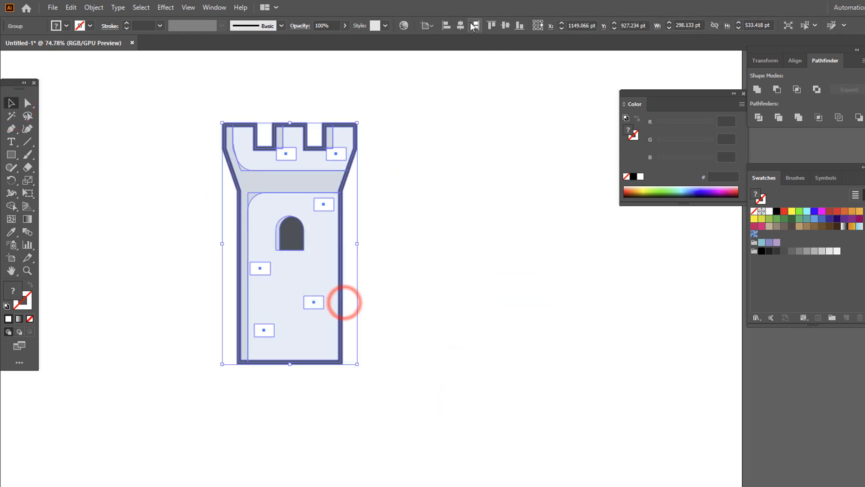
Centre-align the tower group on the artboard.
click(475, 26)
click(460, 25)
click(465, 274)
click(297, 303)
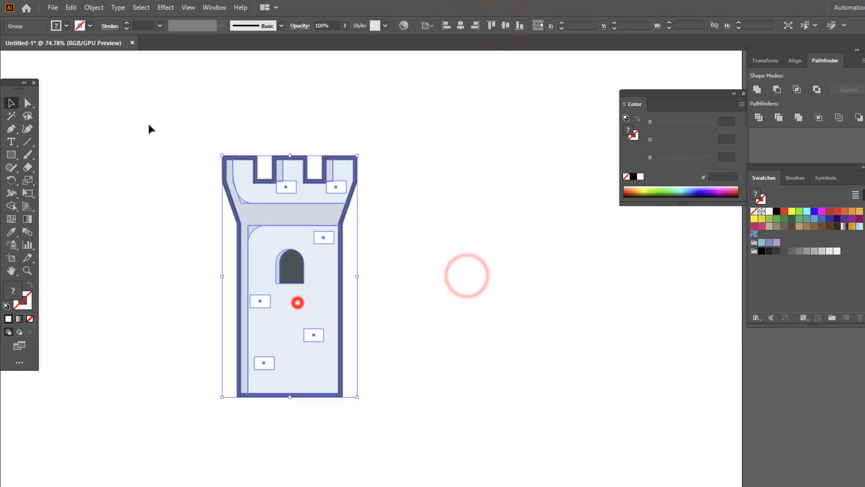
Copy the tower group, paste a duplicate in back, and move the two towers apart side by side.
click(71, 8)
click(105, 58)
click(72, 7)
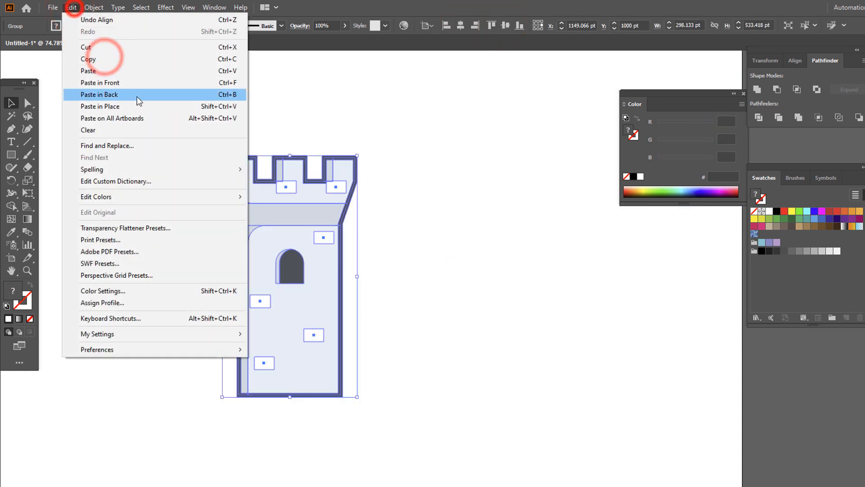
click(137, 100)
drag(329, 286, 164, 287)
drag(396, 365, 479, 360)
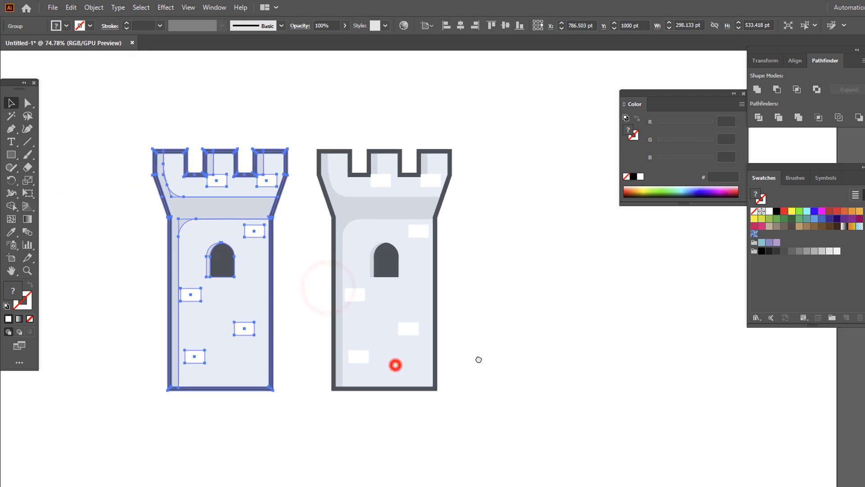
drag(363, 308, 463, 306)
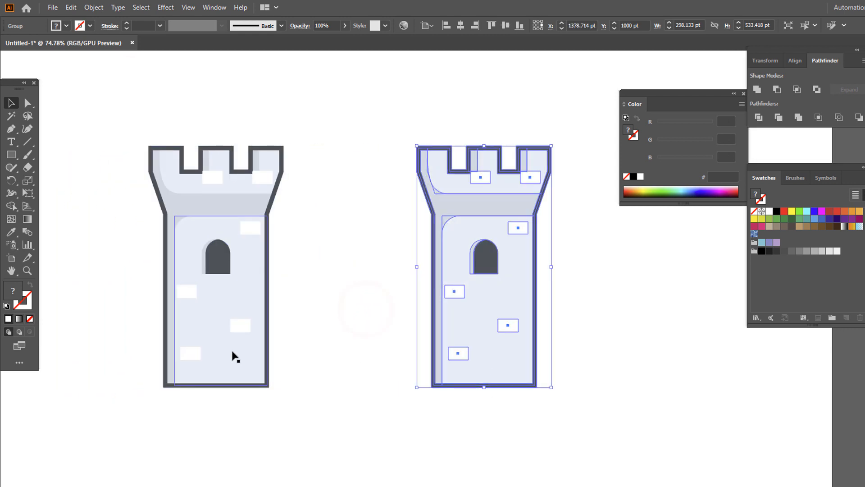
click(415, 384)
double_click(283, 332)
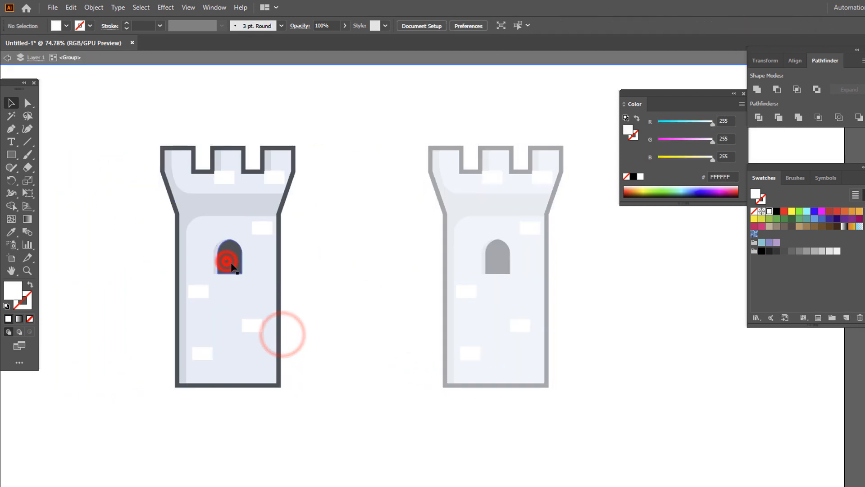
click(236, 263)
right_click(236, 263)
double_click(410, 356)
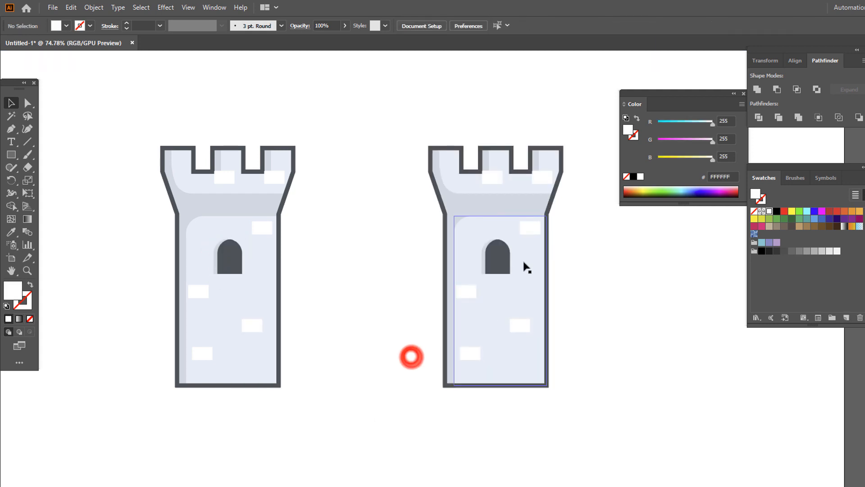
Isolate the right tower's group and reflect its window across the vertical axis so the shadow falls on the opposite side.
click(498, 265)
double_click(498, 266)
click(500, 260)
right_click(503, 258)
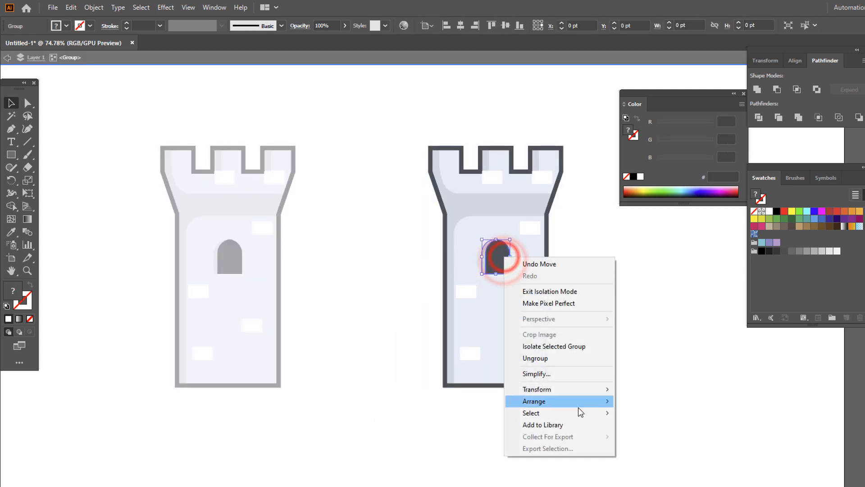
click(572, 395)
click(643, 428)
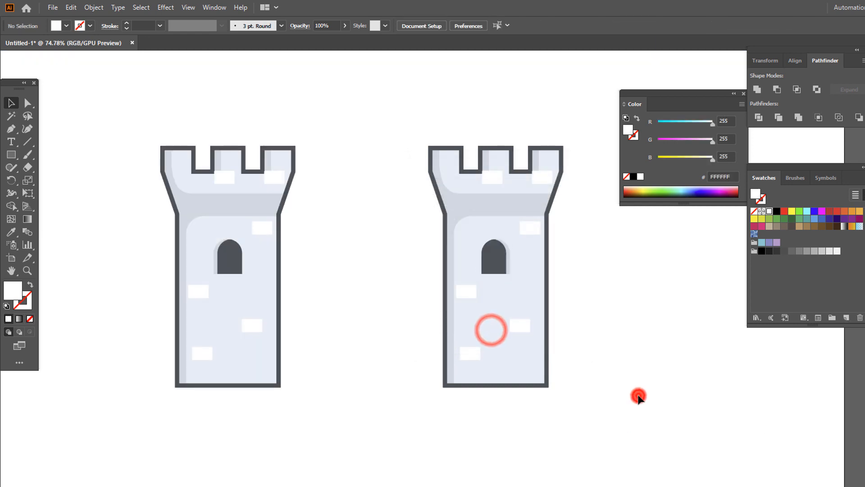
Move the right tower farther right to widen the gap between the two towers.
key(z)
drag(332, 332, 360, 339)
click(11, 103)
click(473, 310)
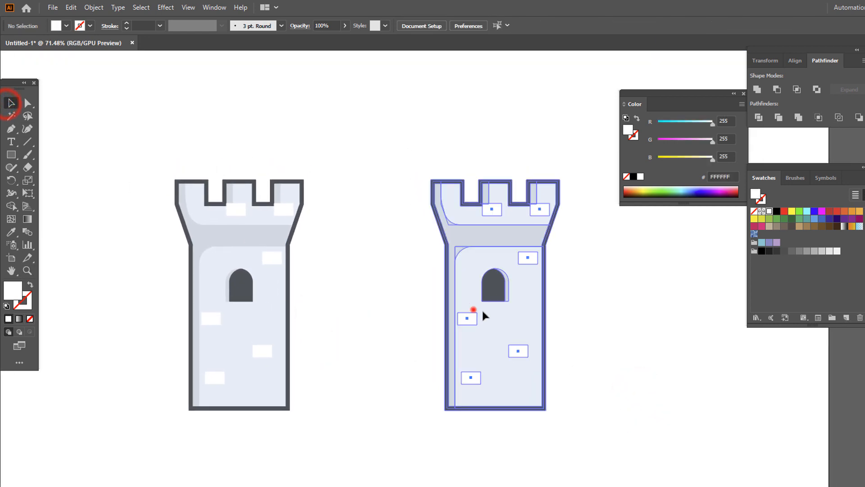
click(642, 393)
click(600, 377)
Draw a rectangle about 558 by 312 pt overlapping both towers' lower halves, filled E4EEF4, and save that fill as a new swatch.
click(12, 155)
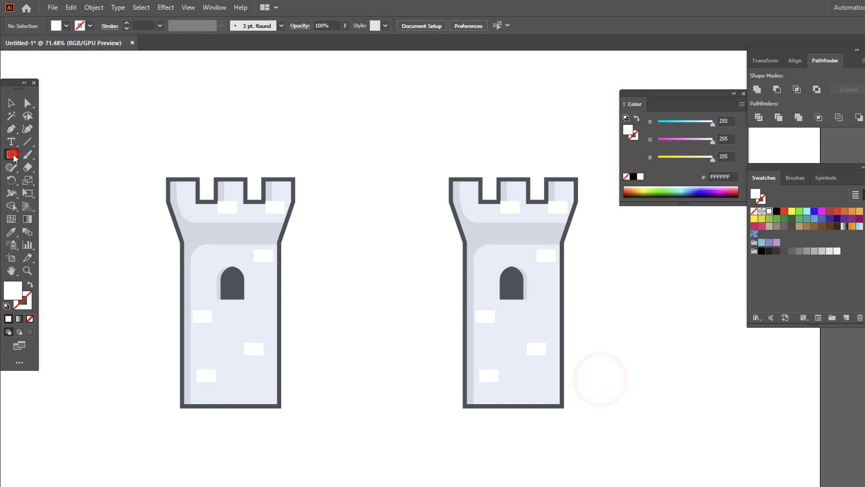
drag(244, 407, 484, 271)
click(9, 104)
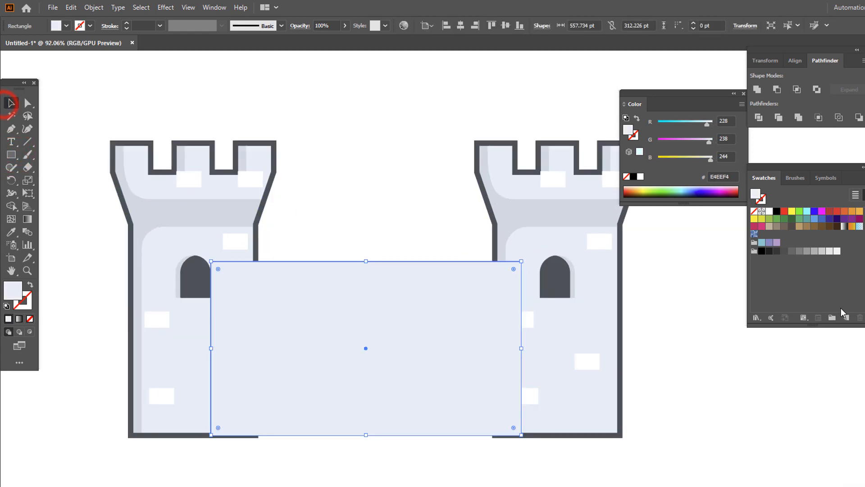
click(845, 318)
click(508, 340)
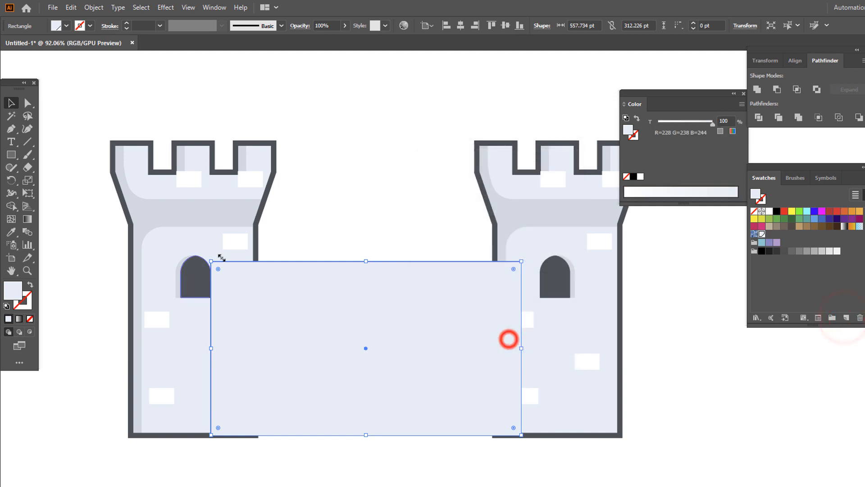
Sample the window's 4B5156 colour onto the rectangle with the Eyedropper and save it as a new swatch.
click(12, 233)
click(196, 279)
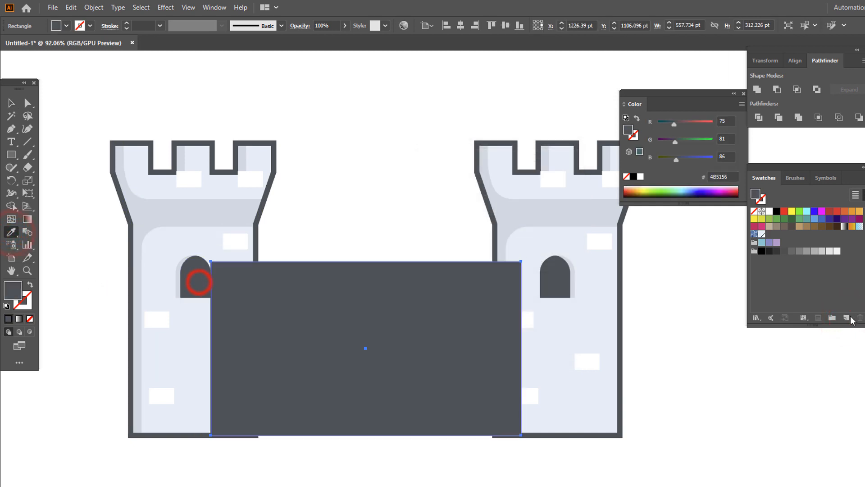
click(846, 317)
click(508, 340)
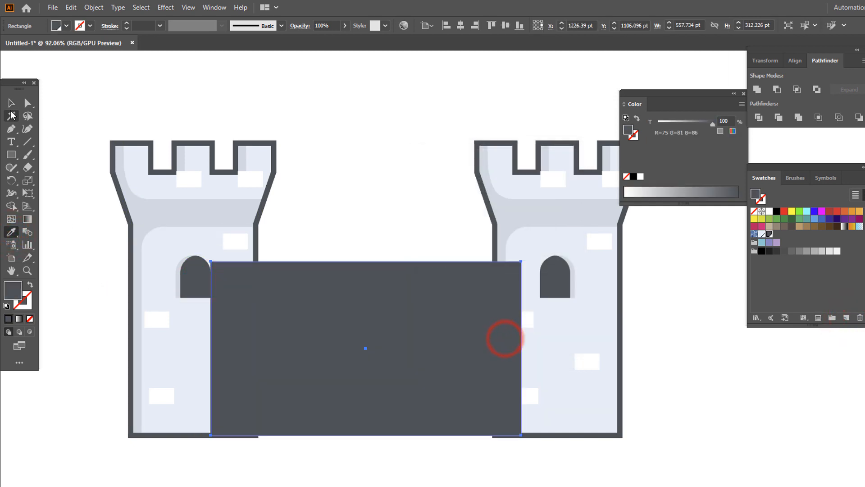
Give the wall rectangle the saved light fill and the saved dark colour as a 10 pt stroke.
click(10, 105)
double_click(28, 302)
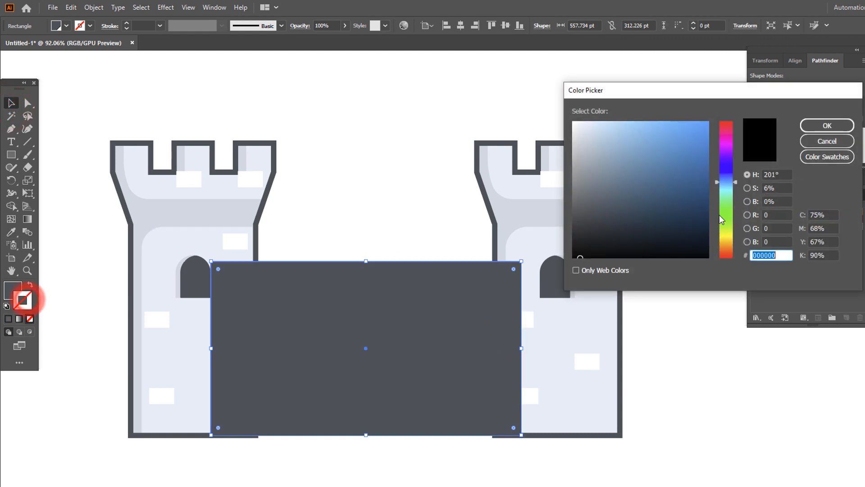
click(851, 128)
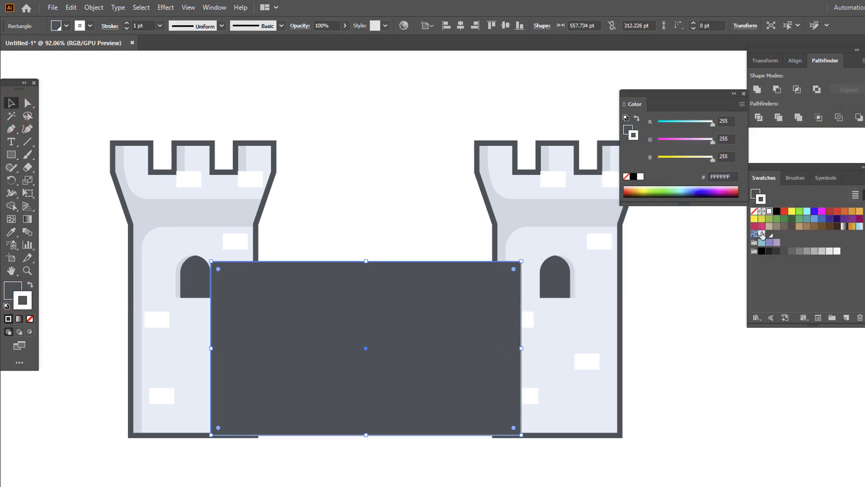
click(29, 284)
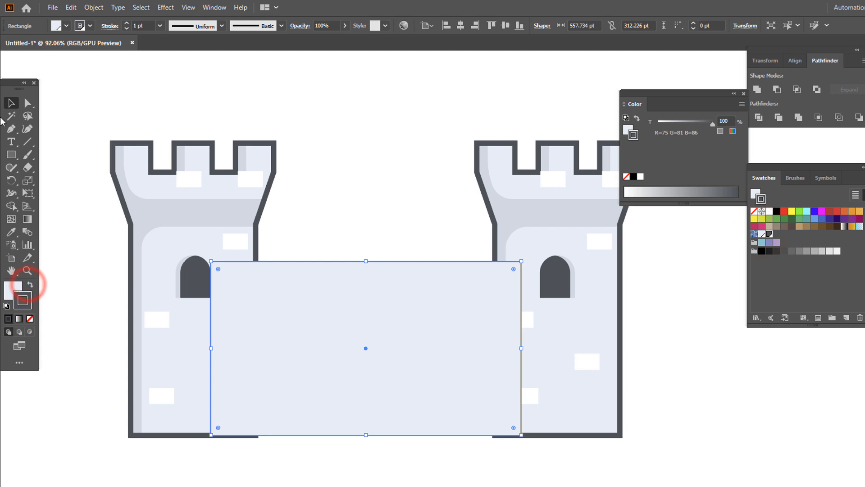
click(126, 23)
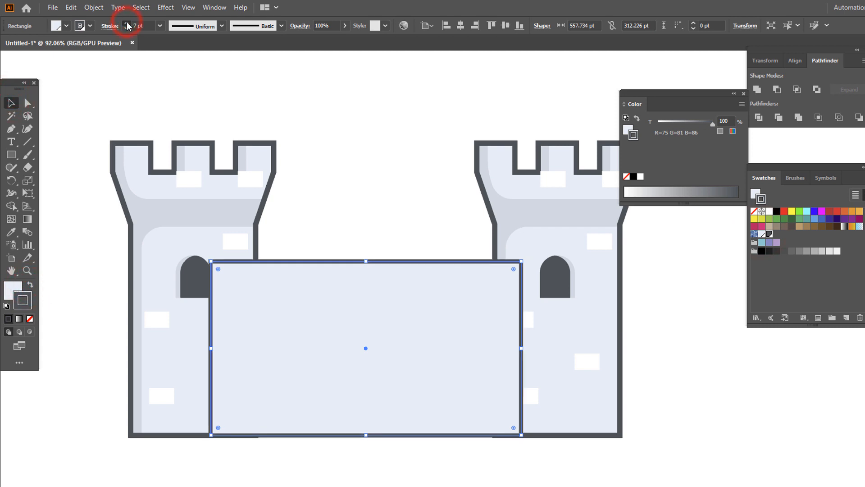
Send the wall rectangle to the back, behind both towers.
right_click(337, 316)
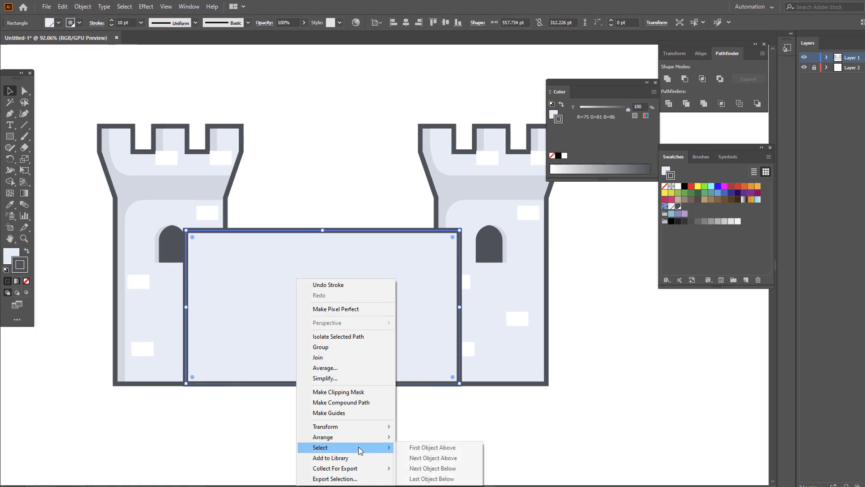
click(361, 437)
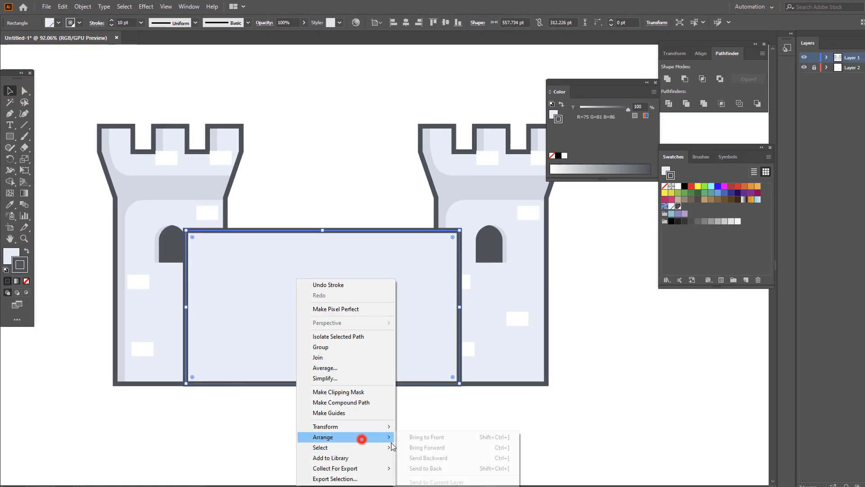
click(433, 468)
click(417, 425)
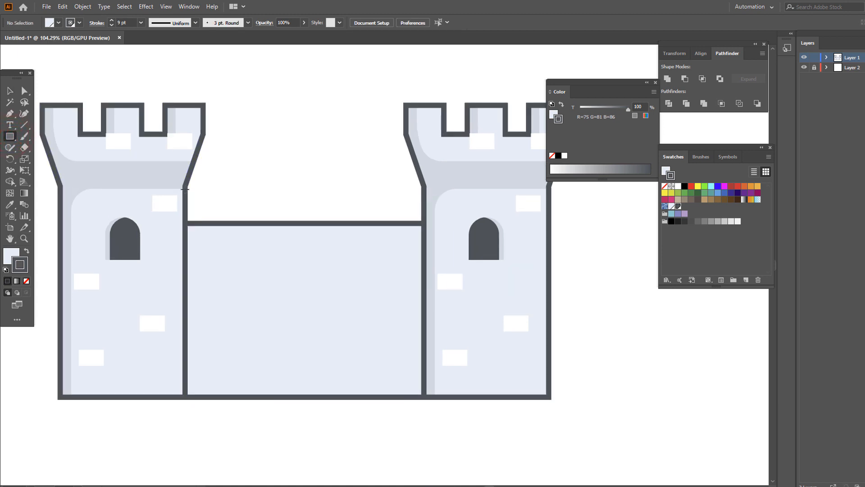
Draw a square battlement about 61 pt wide on the wall's top edge and repeat it at even spacing to make four.
drag(215, 219, 265, 210)
click(9, 92)
click(356, 215)
key(ctrl+d)
key(ctrl+d)
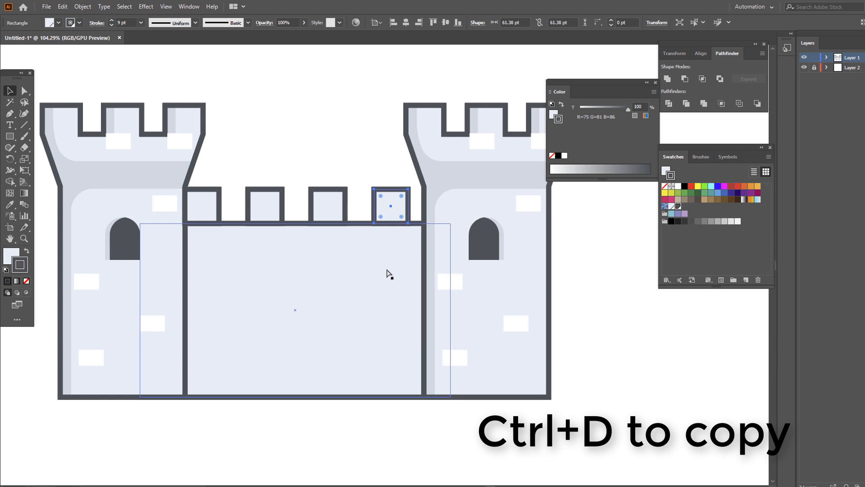
Group the four square battlements on top of the wall.
shift+click(335, 198)
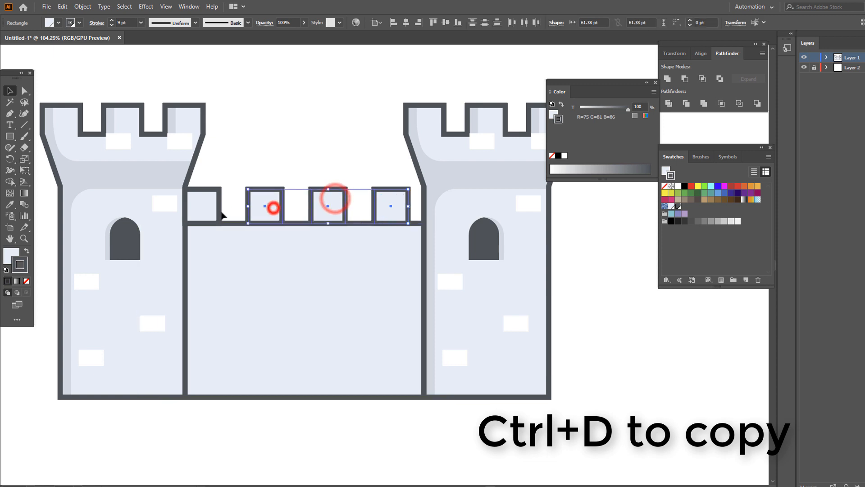
shift+click(209, 212)
right_click(420, 197)
click(432, 264)
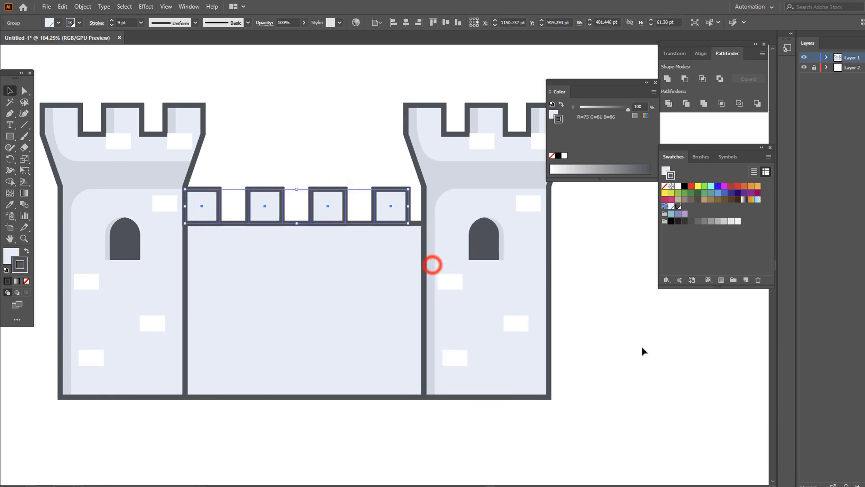
Select only the two towers and group them together.
drag(643, 351, 133, 69)
click(420, 91)
click(430, 134)
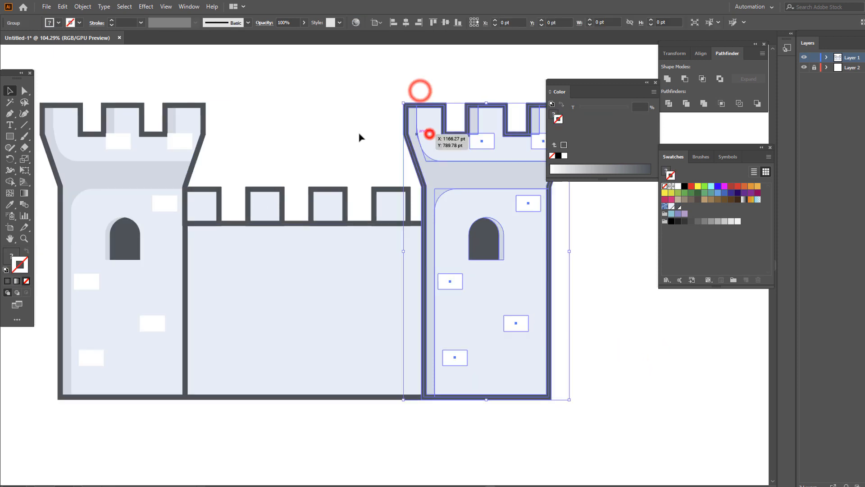
shift+click(182, 135)
right_click(460, 169)
click(491, 238)
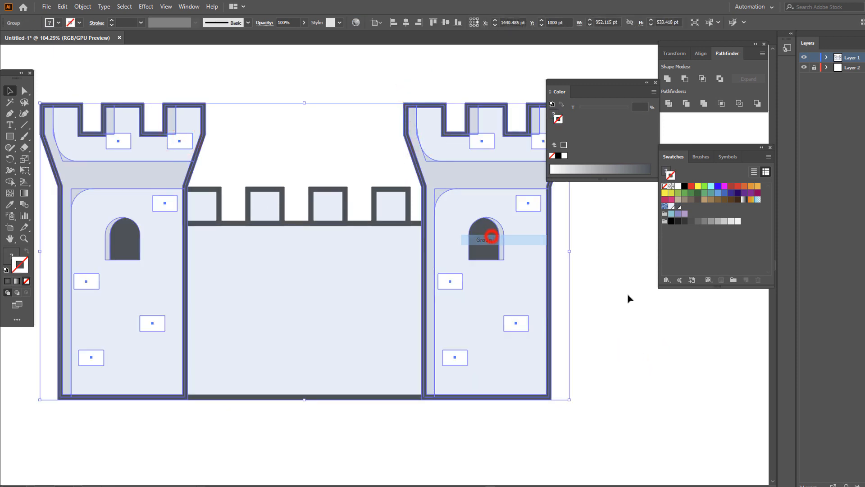
Centre-align the tower pair, the wall and the battlements horizontally with each other.
drag(627, 295, 96, 120)
click(406, 23)
click(351, 101)
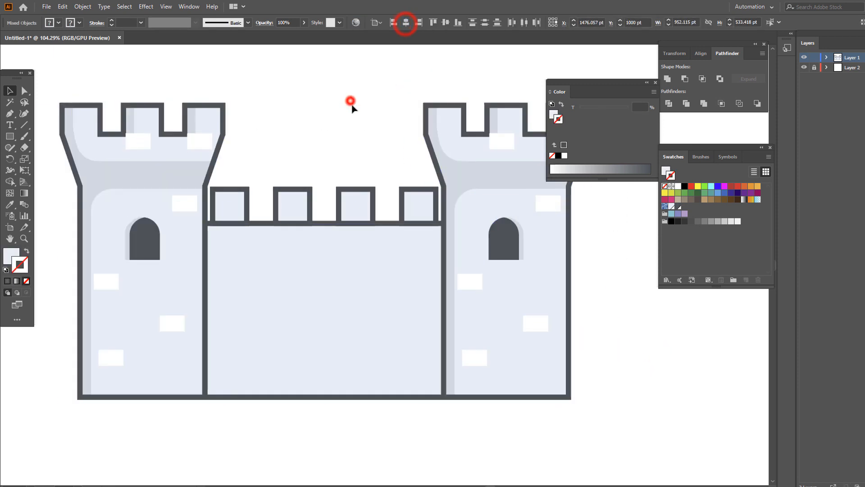
Unite the wall rectangle and the battlement squares into one outline with Pathfinder.
key(z)
drag(351, 111, 336, 136)
drag(337, 135, 286, 156)
click(8, 86)
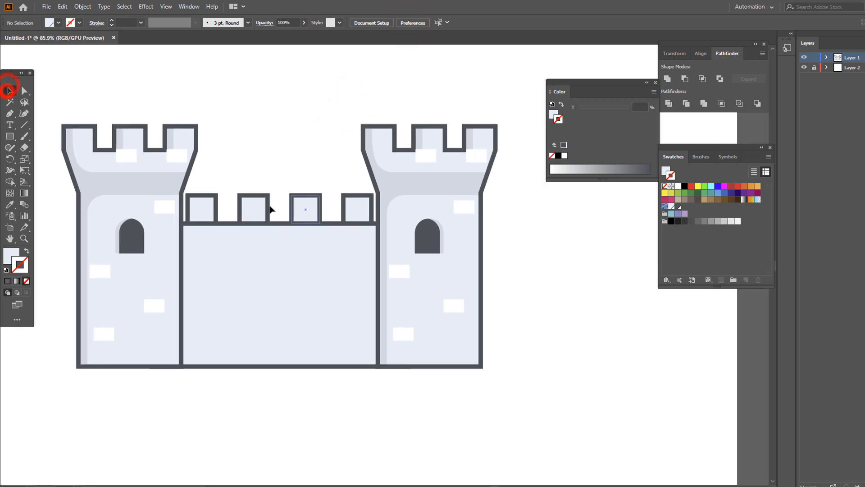
drag(278, 216, 343, 256)
click(667, 78)
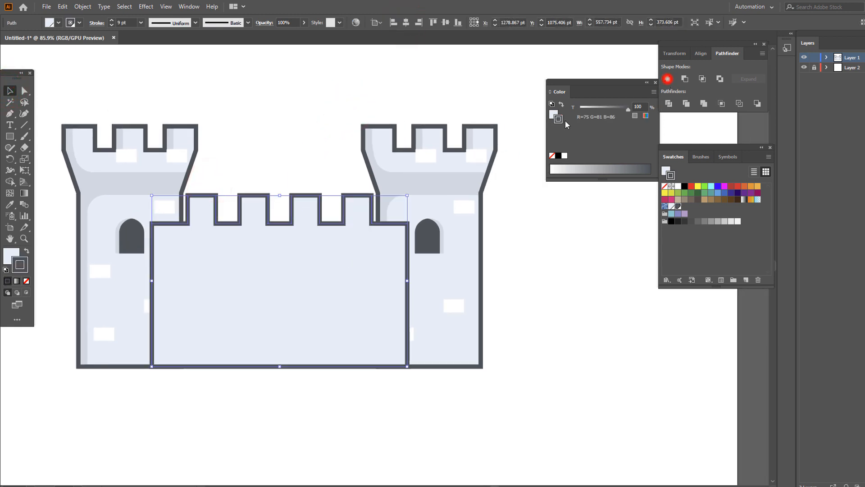
Send the united battlemented wall to the back, behind the two towers.
click(341, 119)
key(z)
drag(342, 117, 319, 126)
click(10, 90)
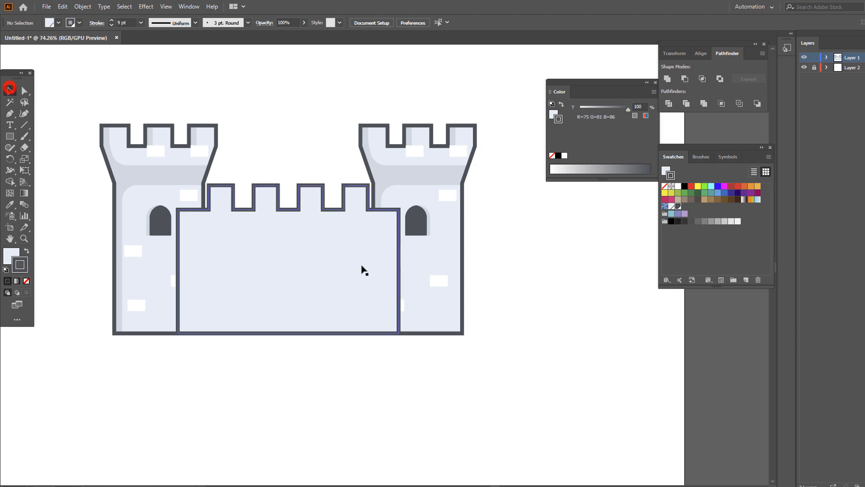
click(335, 261)
right_click(346, 257)
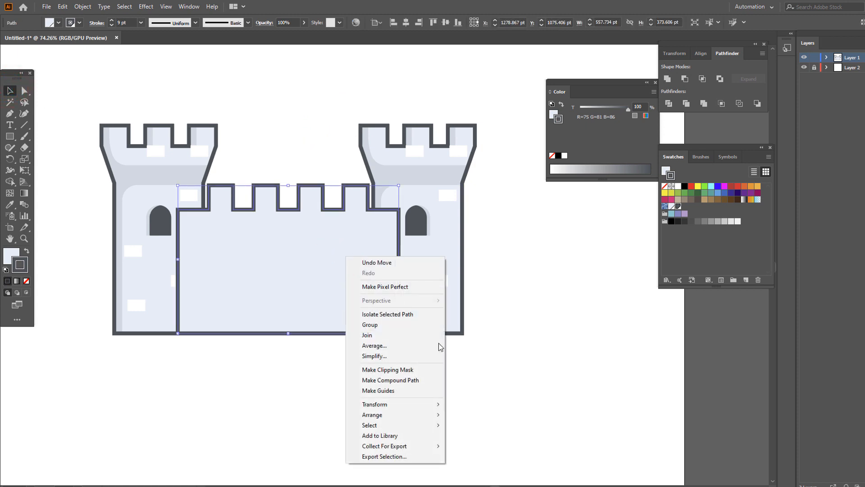
click(425, 412)
click(473, 444)
click(430, 411)
key(z)
drag(270, 275, 288, 296)
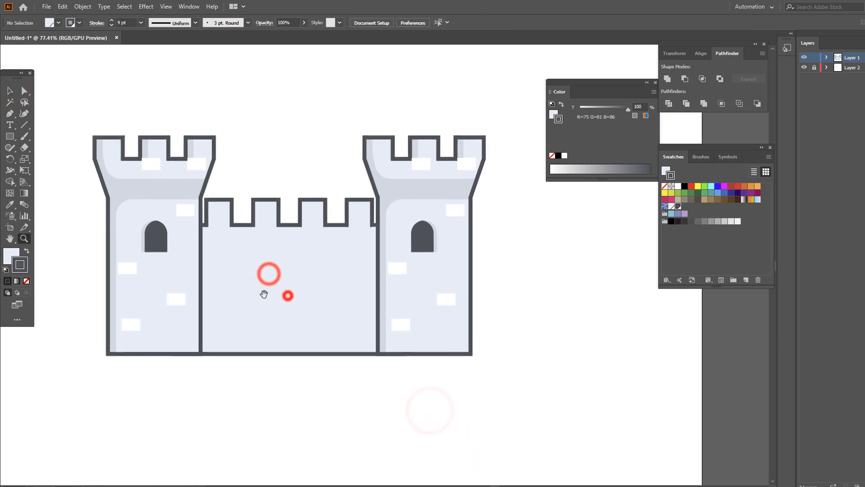
Expand the battlemented wall so its fill and stroke become separate shapes.
click(11, 93)
double_click(314, 287)
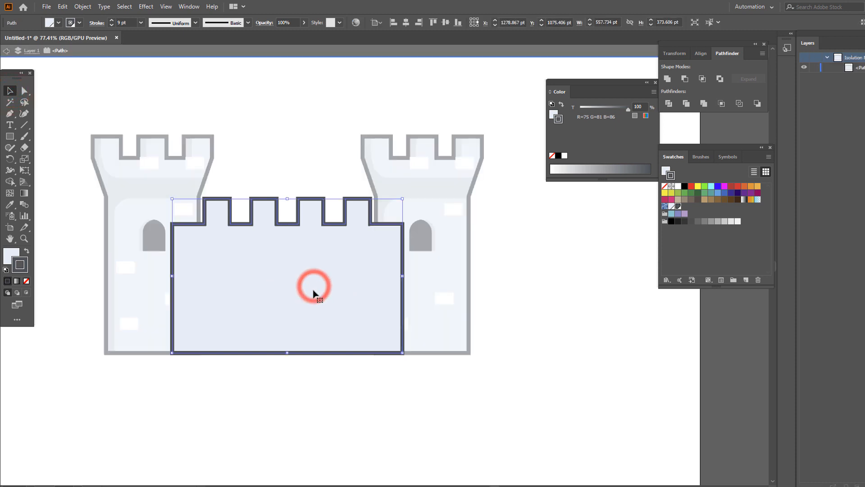
double_click(426, 385)
click(250, 274)
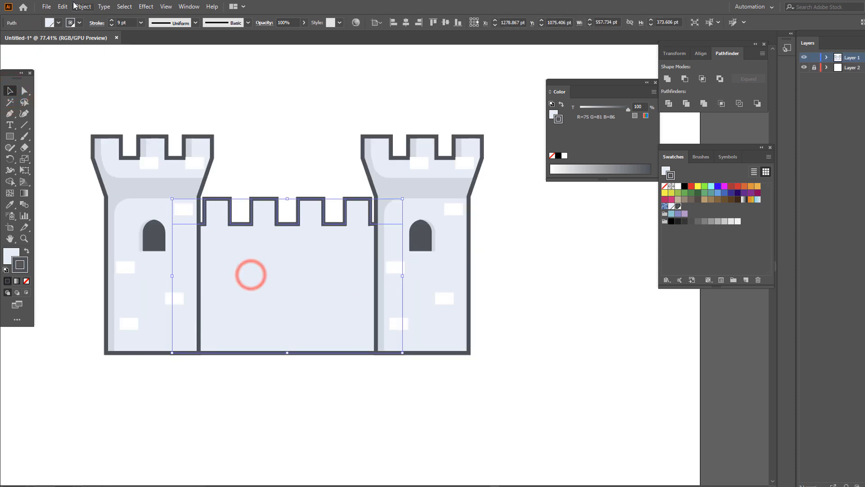
click(81, 7)
click(122, 117)
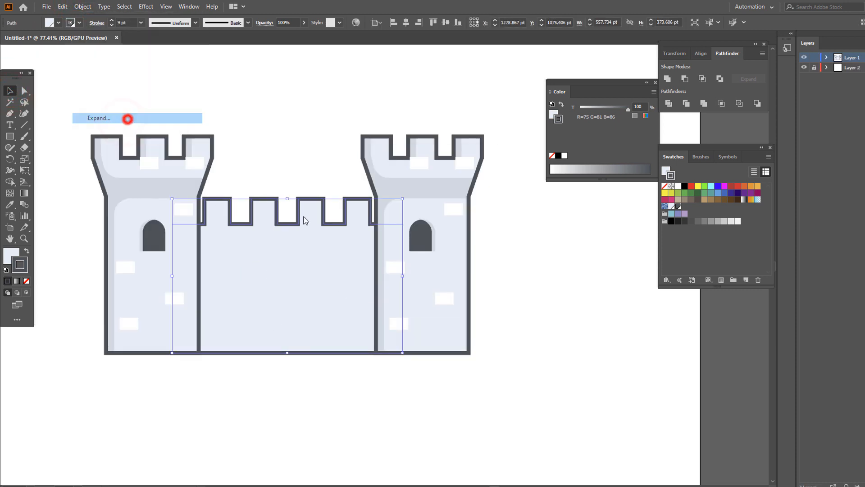
click(413, 286)
Inside the wall group, draw a strip about 72 × 374 pt over the wall's left end and give it the towers' grey shading colour.
double_click(304, 302)
click(300, 294)
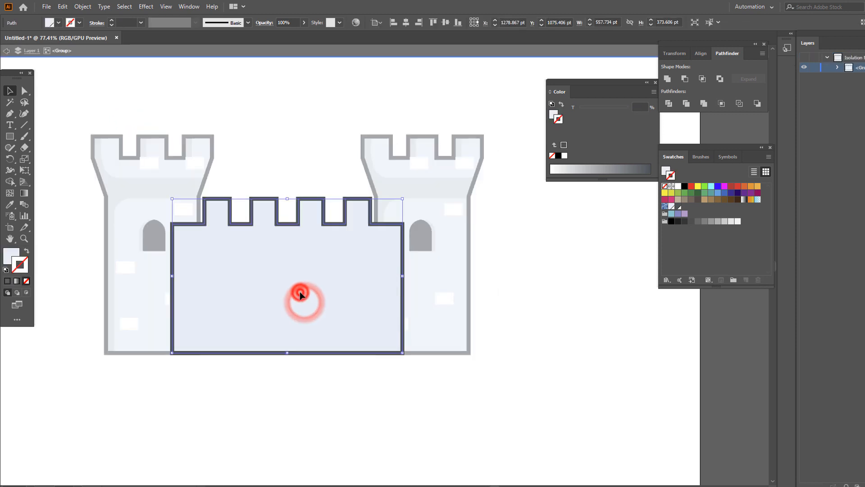
click(214, 259)
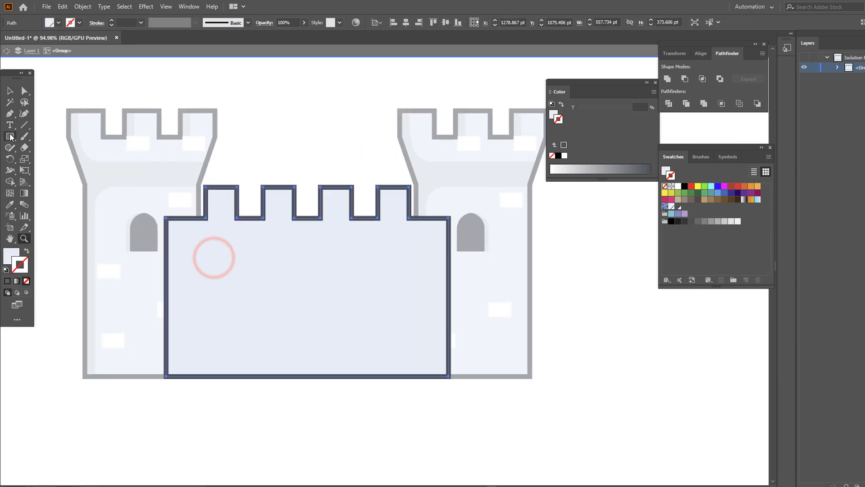
drag(222, 188, 186, 376)
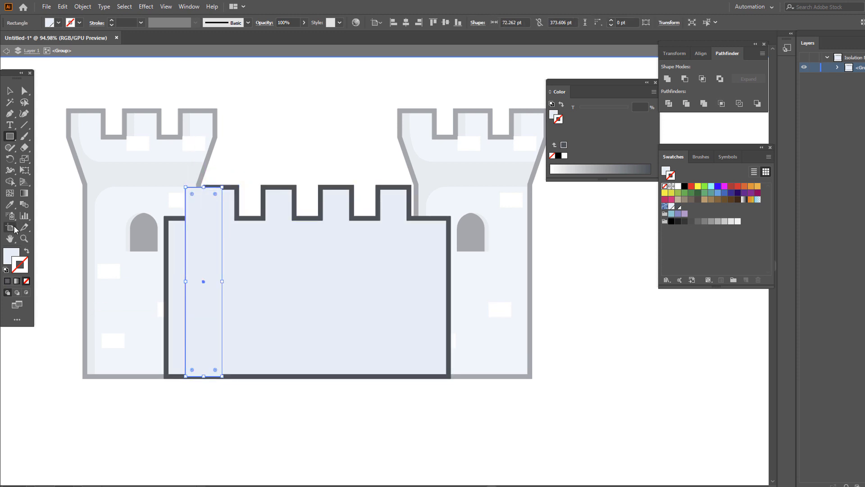
click(131, 176)
click(10, 91)
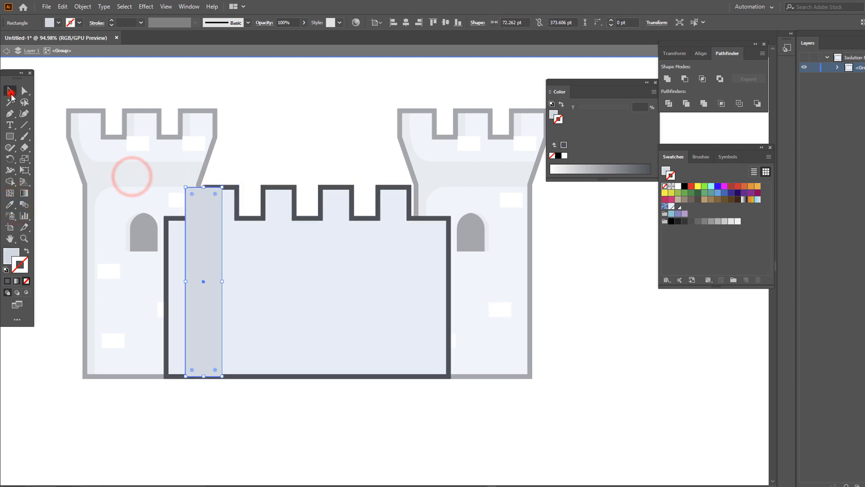
Copy the shading strip, paste it in front and move the copy to the wall's right end.
click(61, 7)
click(89, 52)
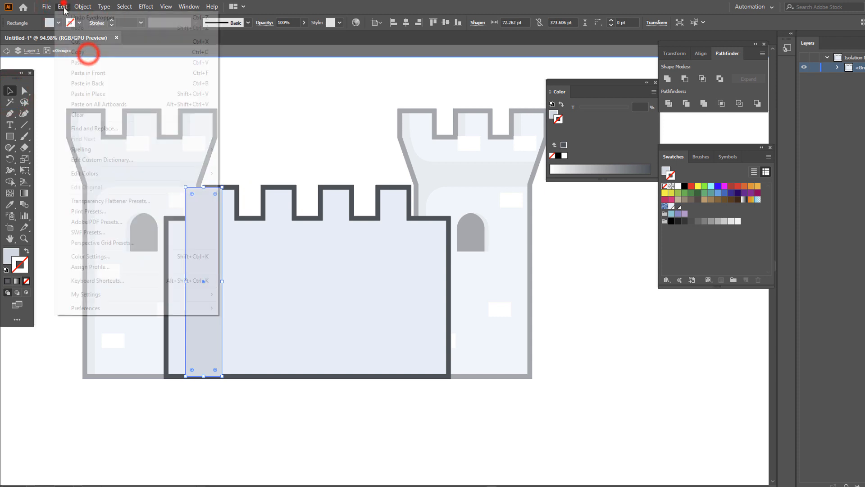
click(63, 7)
click(107, 72)
drag(212, 309, 419, 333)
Divide the wall's fill with the two shading strips using Pathfinder and ungroup the resulting pieces.
shift+click(197, 286)
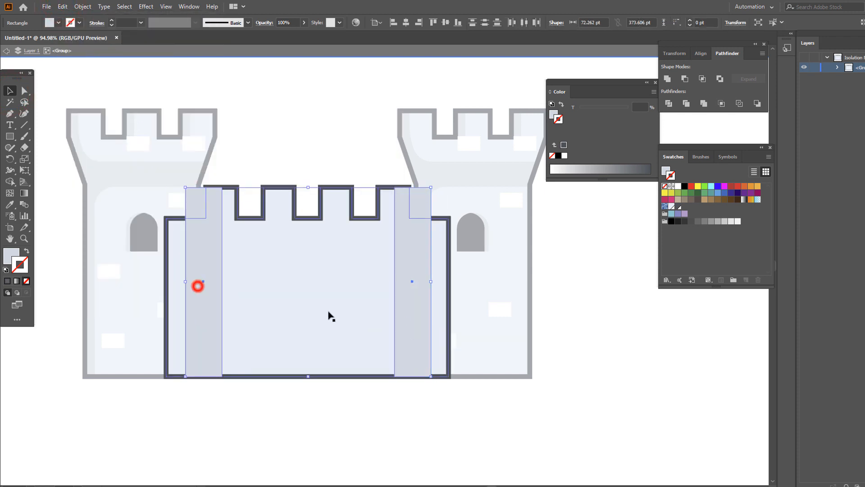
right_click(412, 300)
click(462, 164)
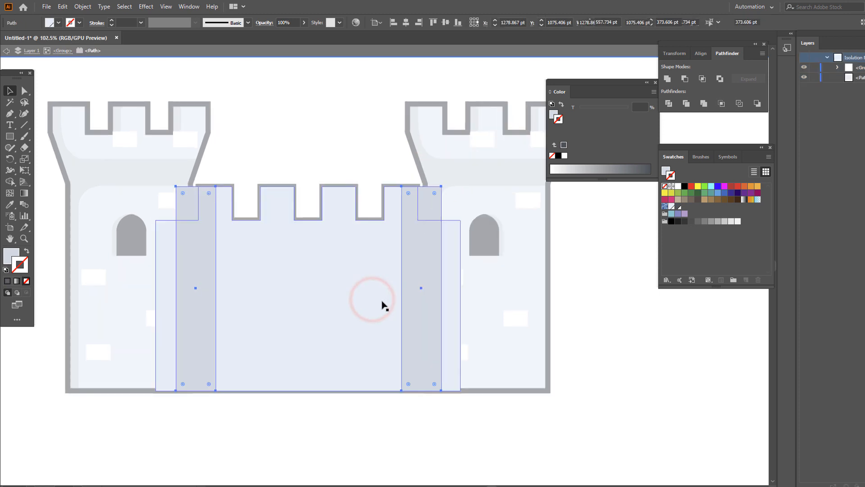
click(675, 106)
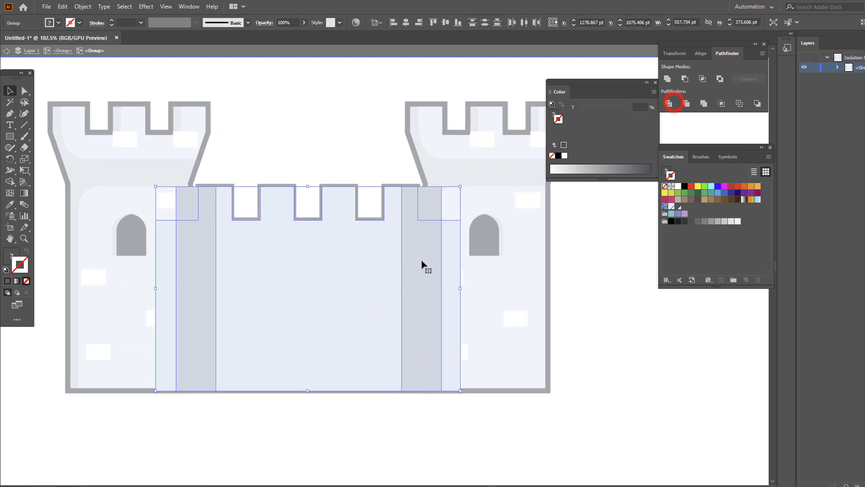
right_click(423, 264)
click(466, 360)
click(467, 361)
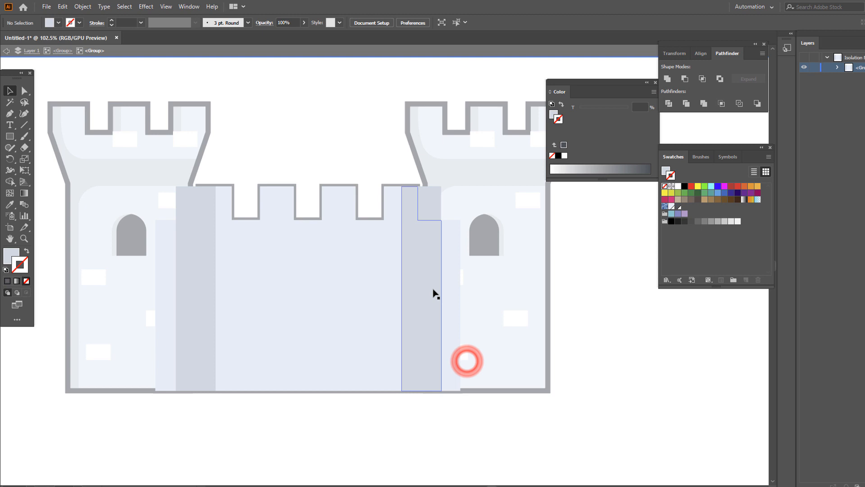
Delete the strip pieces that stick out beyond the outer battlements and leave isolation mode.
click(432, 209)
shift+click(195, 200)
key(Delete)
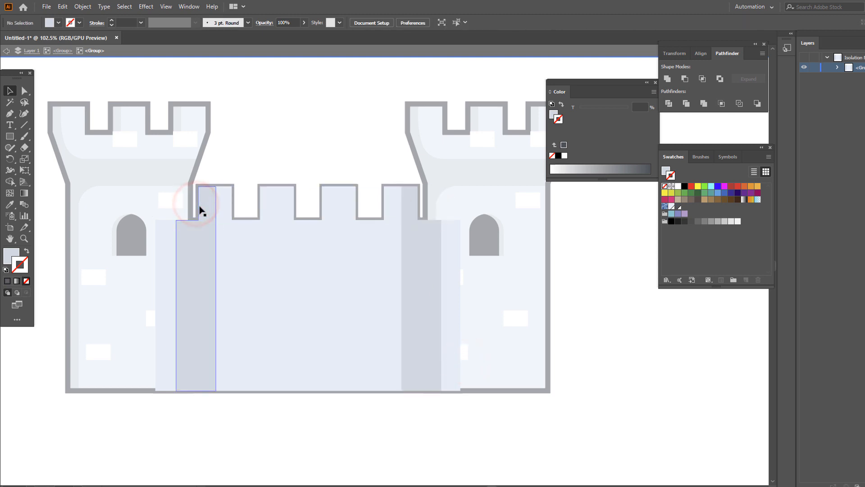
double_click(322, 84)
Ungroup the tower pair and the left tower so that a single white brick can be selected.
key(z)
drag(371, 151, 289, 189)
drag(311, 203, 374, 232)
drag(353, 236, 334, 258)
drag(347, 257, 317, 251)
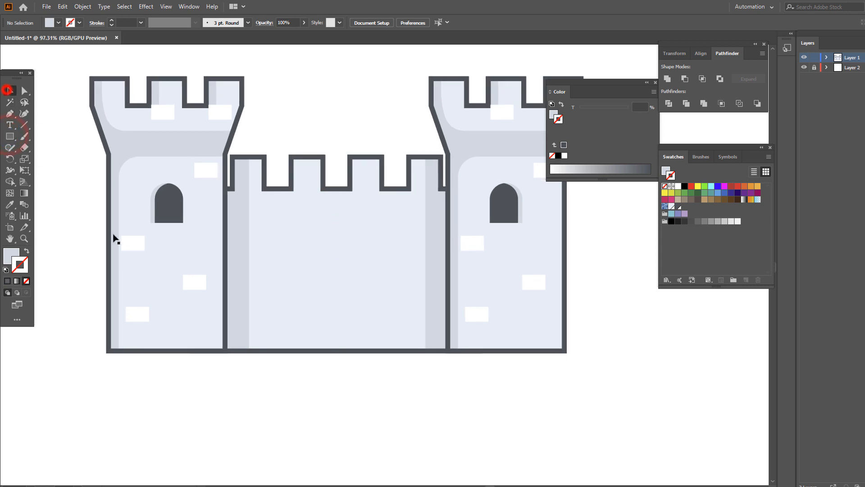
click(131, 246)
right_click(126, 245)
click(173, 328)
click(90, 240)
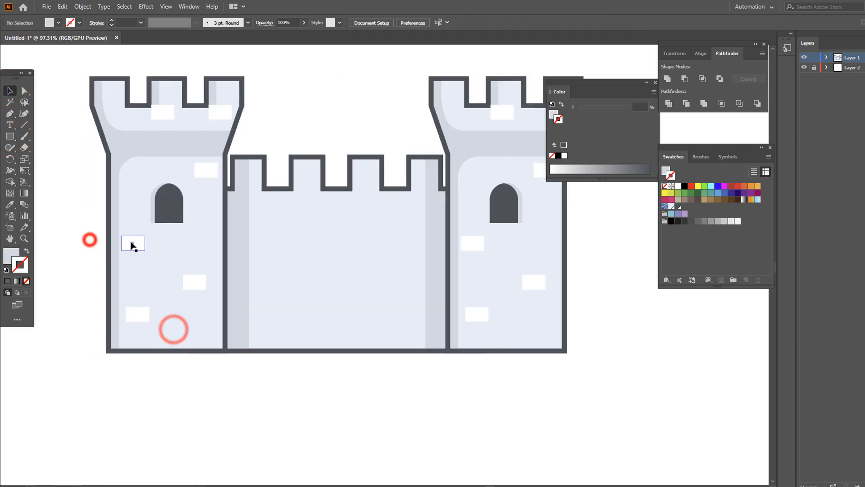
right_click(132, 242)
click(171, 317)
click(160, 401)
click(142, 248)
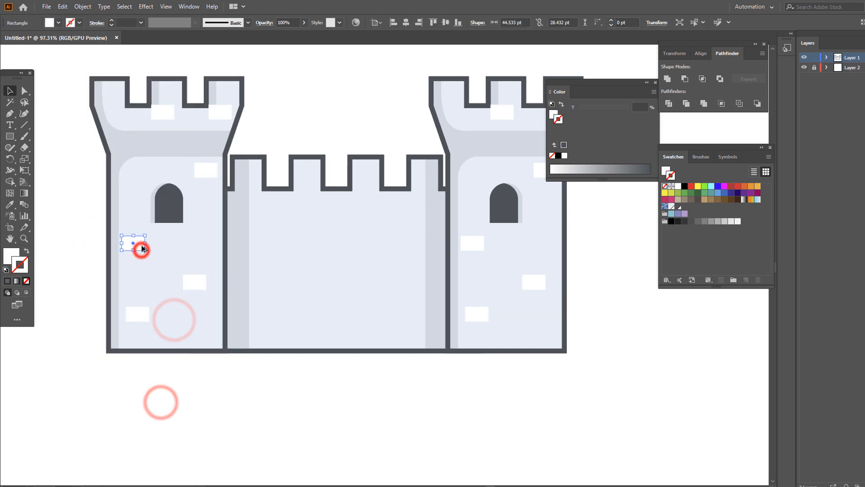
Place three copies of the left tower's white brick across the upper part of the wall.
drag(141, 249, 421, 224)
click(324, 380)
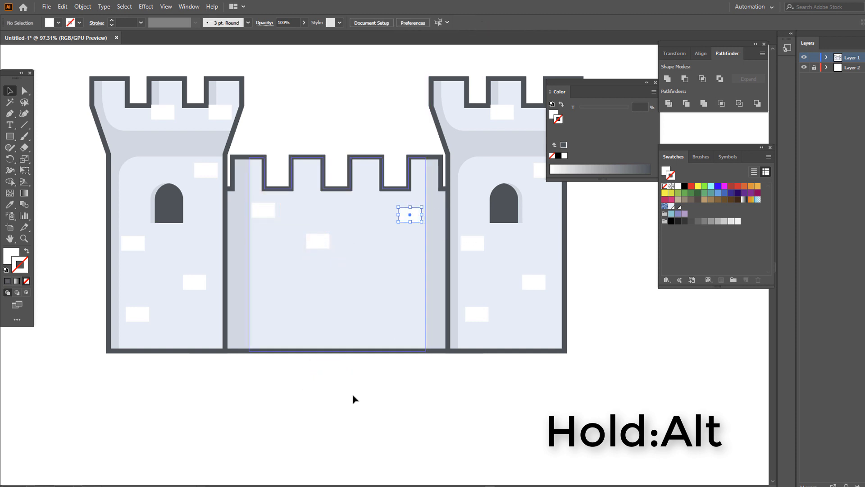
click(339, 411)
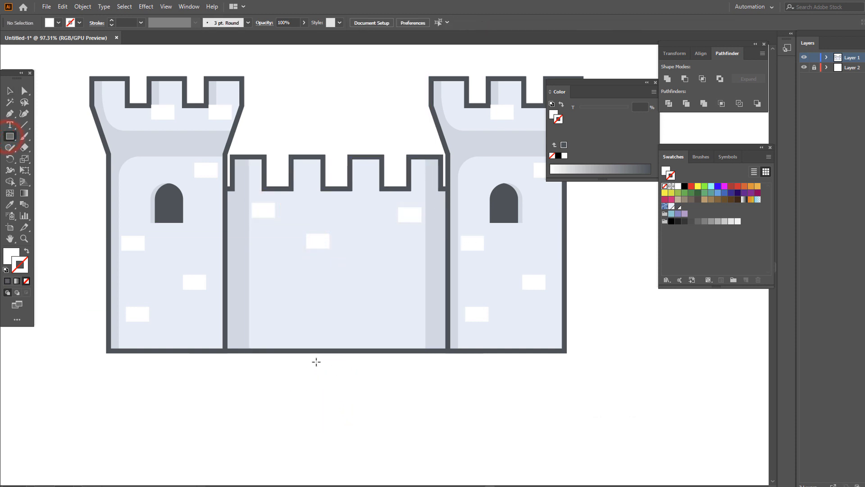
Draw a door rectangle about 204 × 188 pt centred at the base of the wall and fill it with brown #754C24.
drag(394, 252, 402, 253)
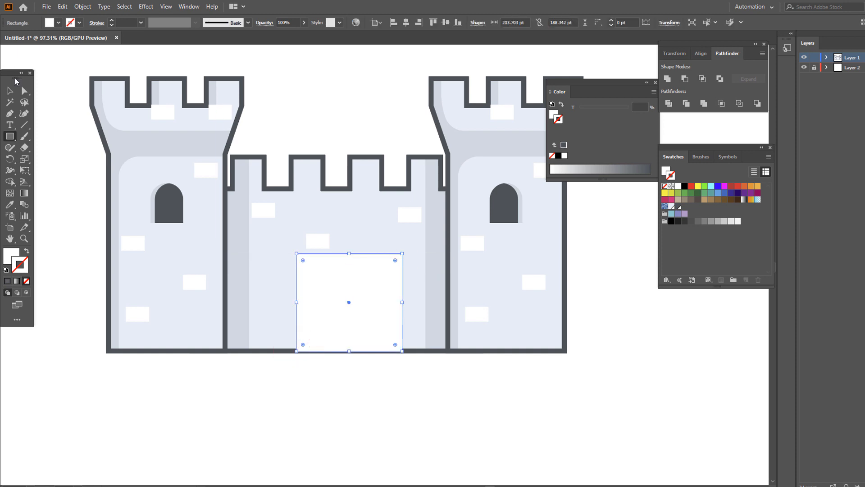
click(406, 23)
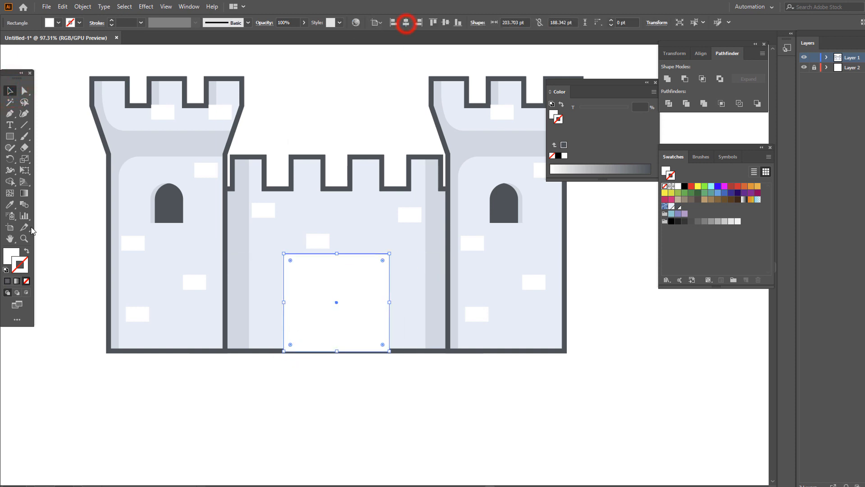
click(9, 205)
click(725, 200)
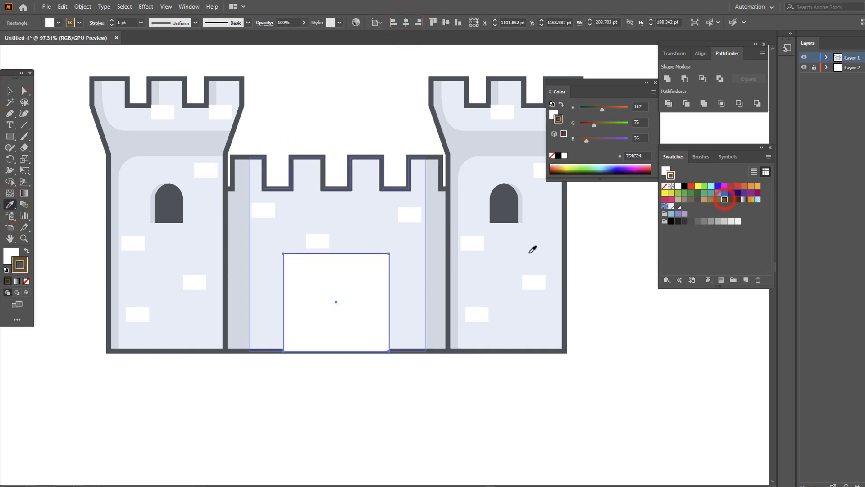
click(26, 252)
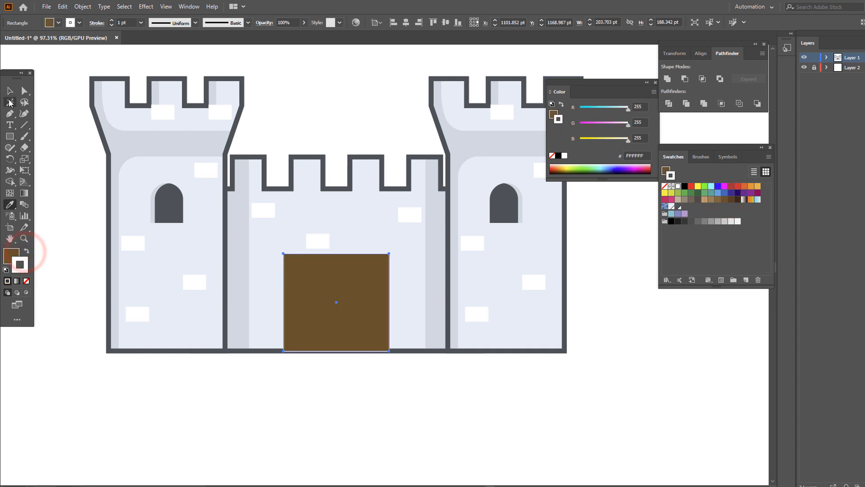
Give the door rectangle a 9 pt outline in the castle's dark grey.
click(10, 93)
click(26, 268)
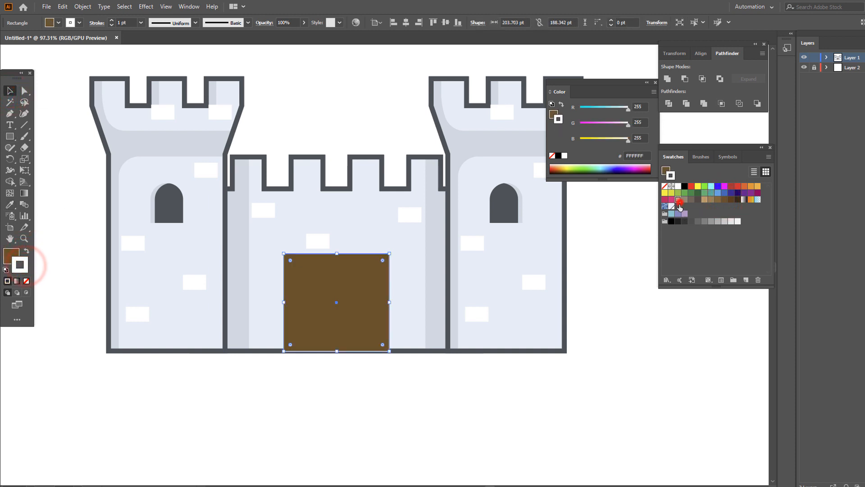
click(680, 206)
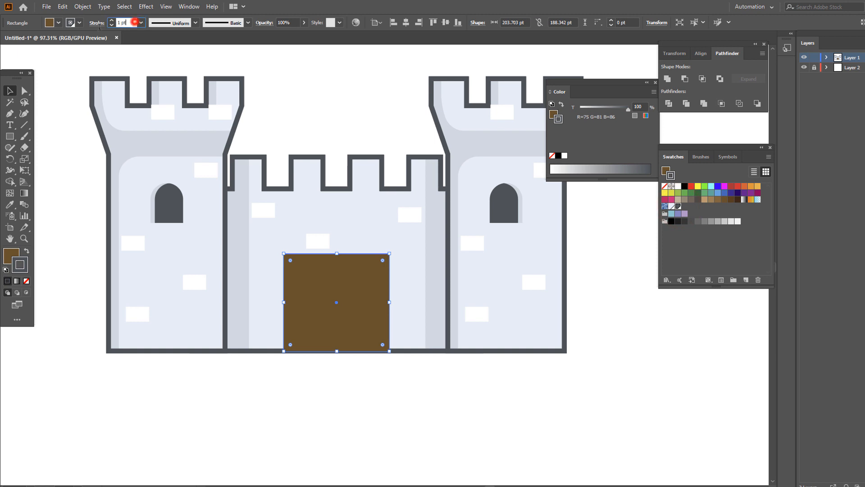
text(9)
key(Return)
Change the door's fill colour to #7F5340 and deselect it.
double_click(11, 255)
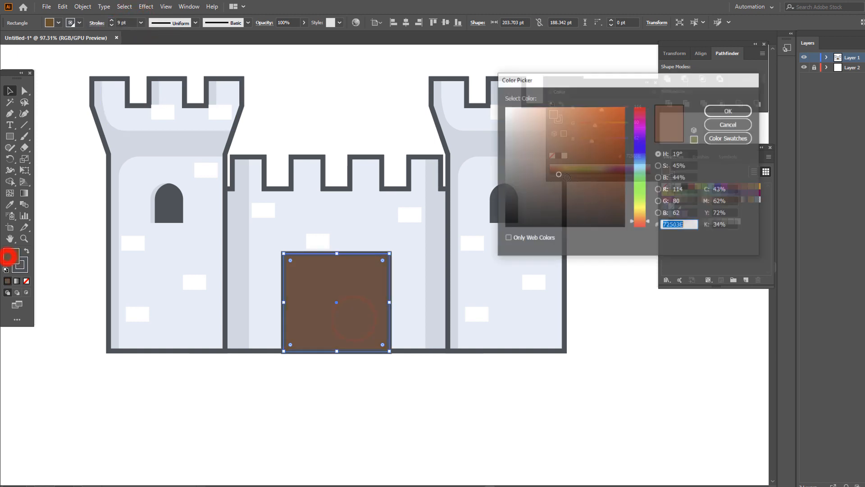
click(726, 113)
click(296, 366)
Fully round the door's two upper corners to form a semicircular arch.
key(z)
drag(336, 307, 349, 341)
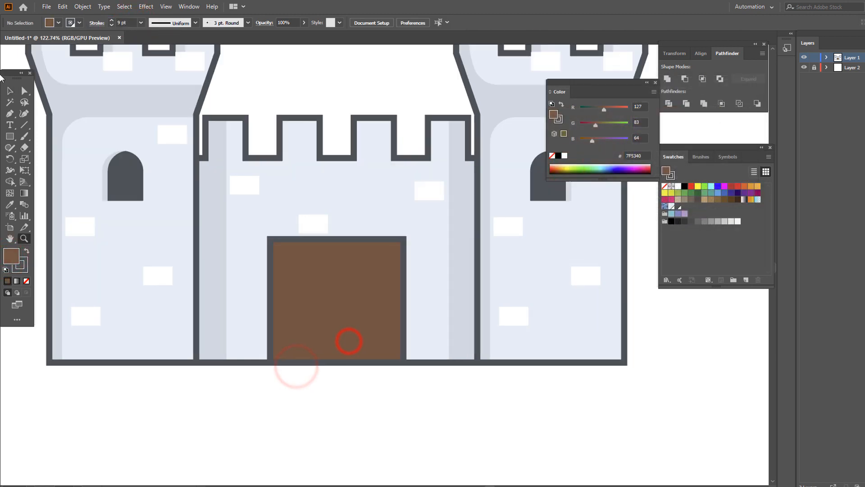
click(270, 239)
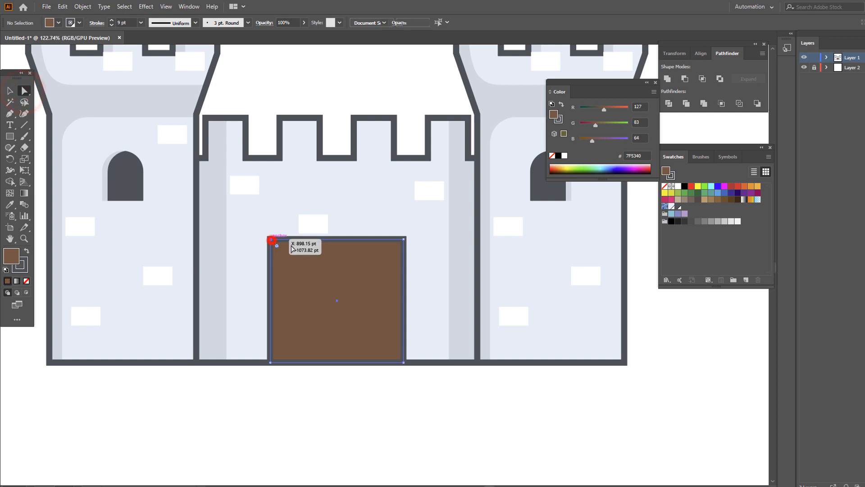
shift+click(403, 240)
drag(392, 250, 312, 426)
Set the arched door's fill to the lighter brown #996452.
key(z)
drag(337, 259, 383, 295)
drag(329, 293, 362, 260)
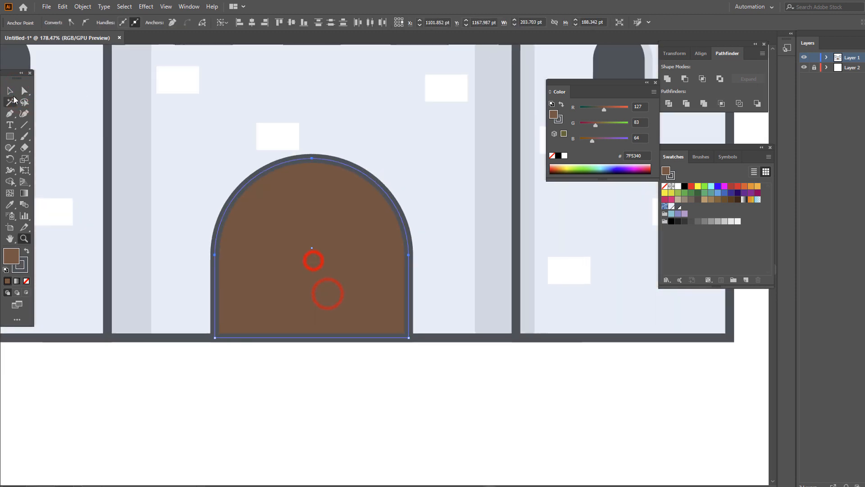
click(9, 91)
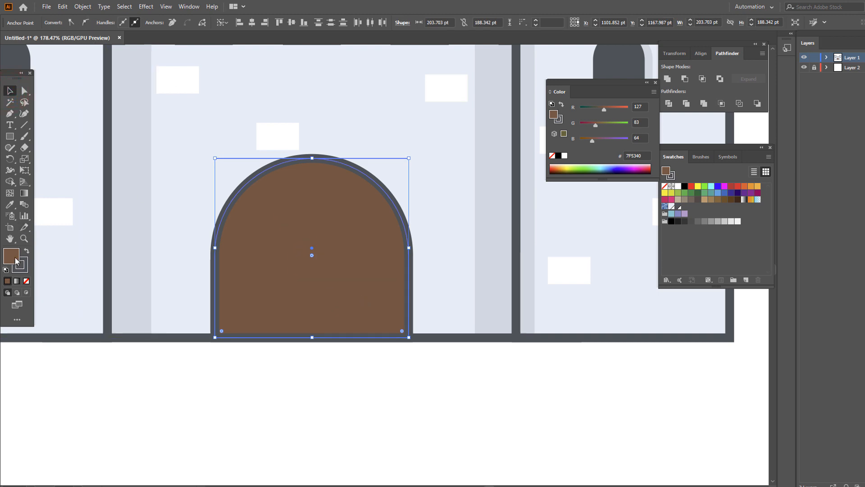
double_click(16, 261)
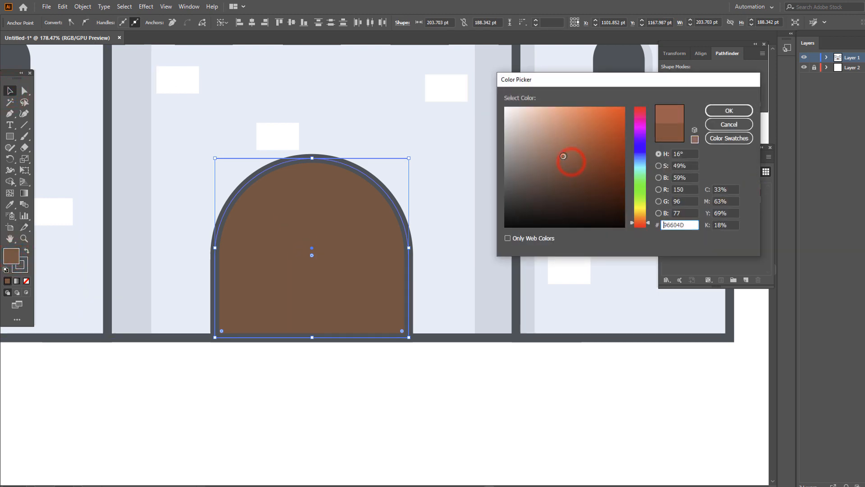
click(712, 116)
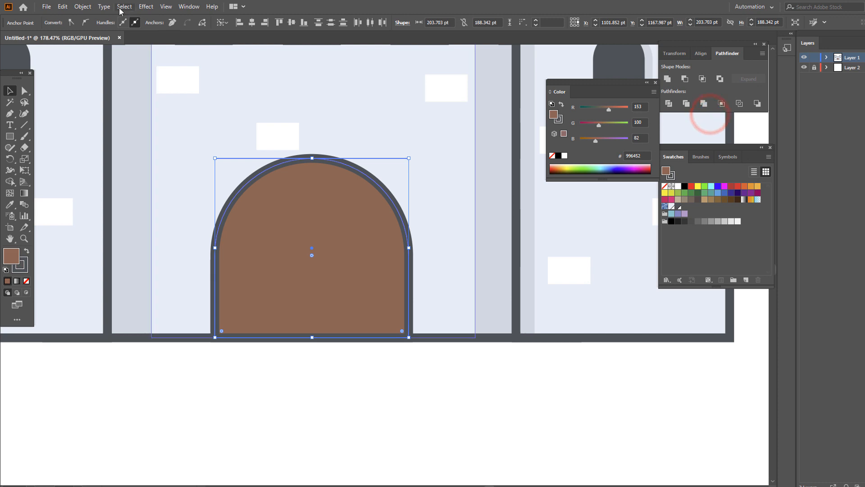
Expand the arched door's fill and stroke into separate shapes.
click(83, 7)
click(119, 149)
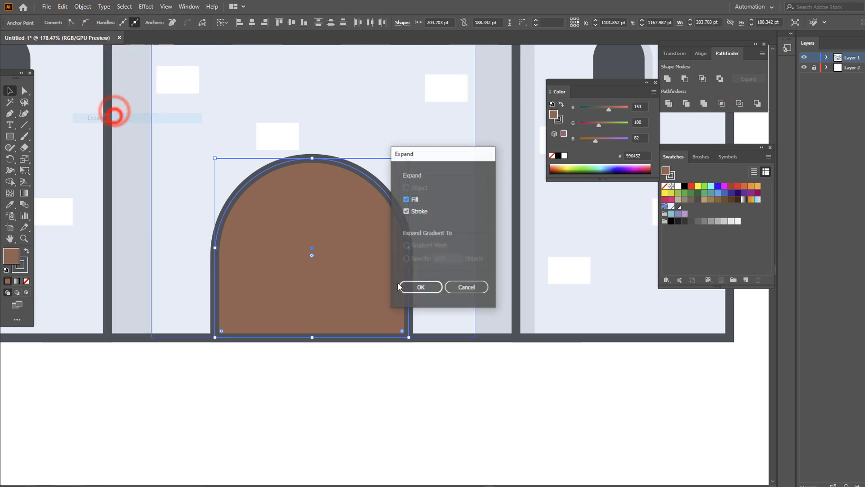
click(414, 286)
Isolate the door's brown fill, draw a vertical strip about 6 × 220 pt across its left side, and colour it #7C5045.
double_click(339, 264)
click(355, 265)
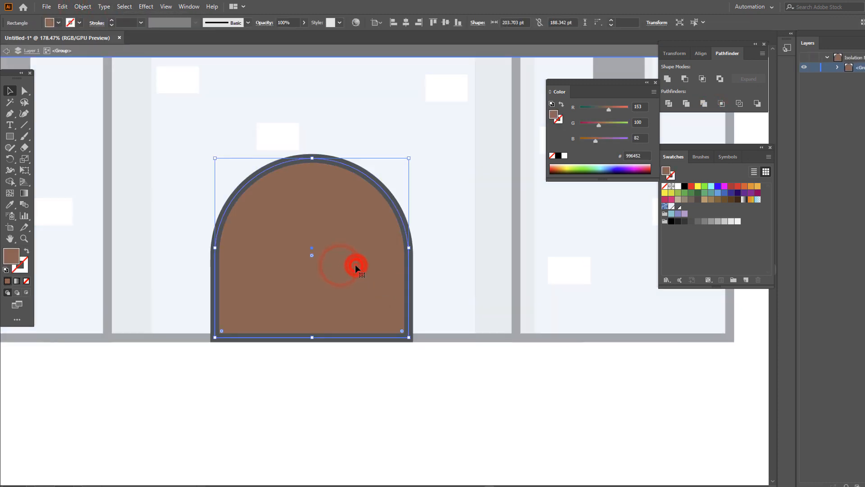
double_click(354, 265)
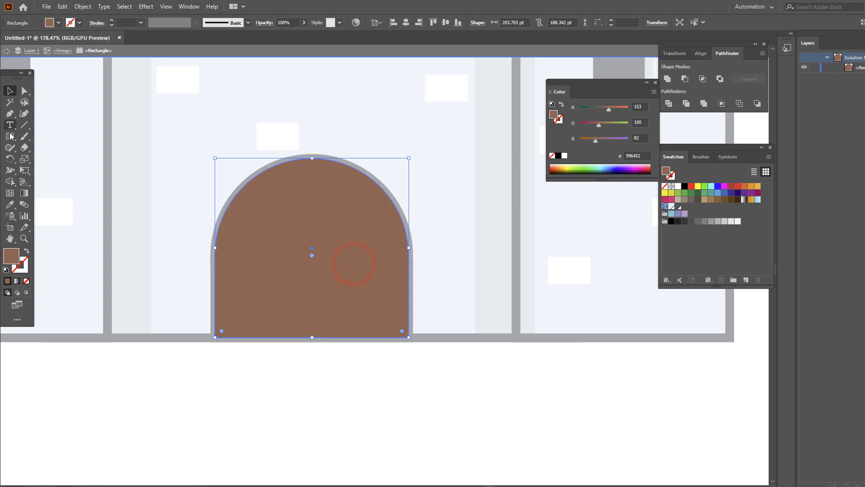
drag(235, 351, 249, 359)
double_click(11, 264)
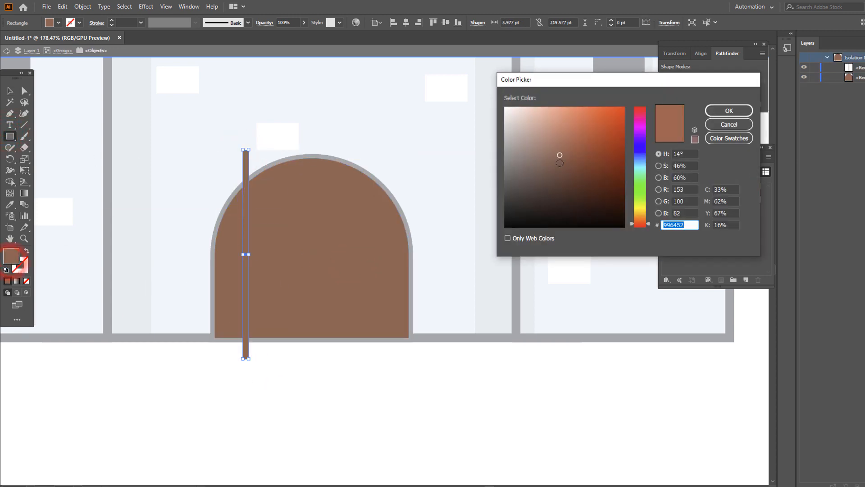
click(739, 110)
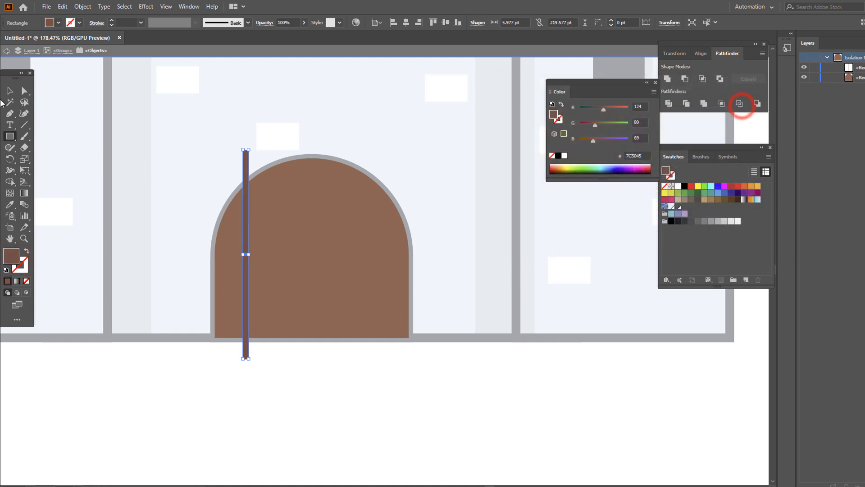
Copy the dark strip across the door at even spacing to make five strips and group them.
drag(245, 230, 280, 244)
key(ctrl+d)
key(ctrl+d)
key(ctrl+d)
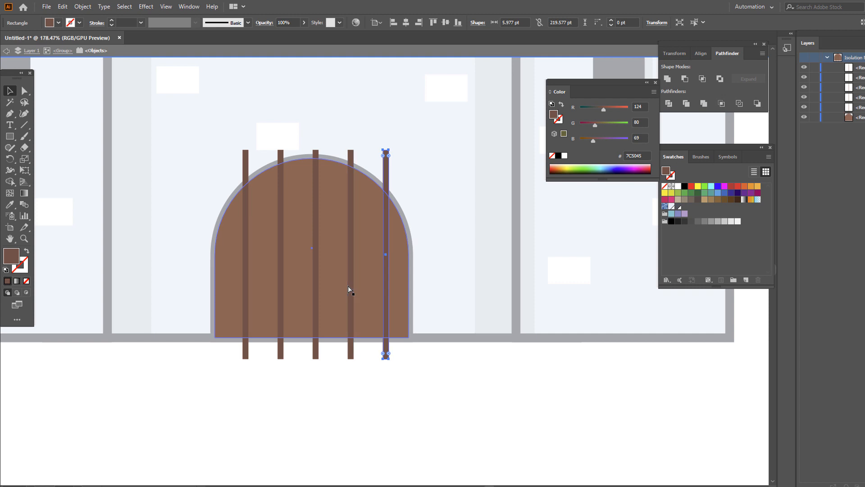
shift+click(350, 324)
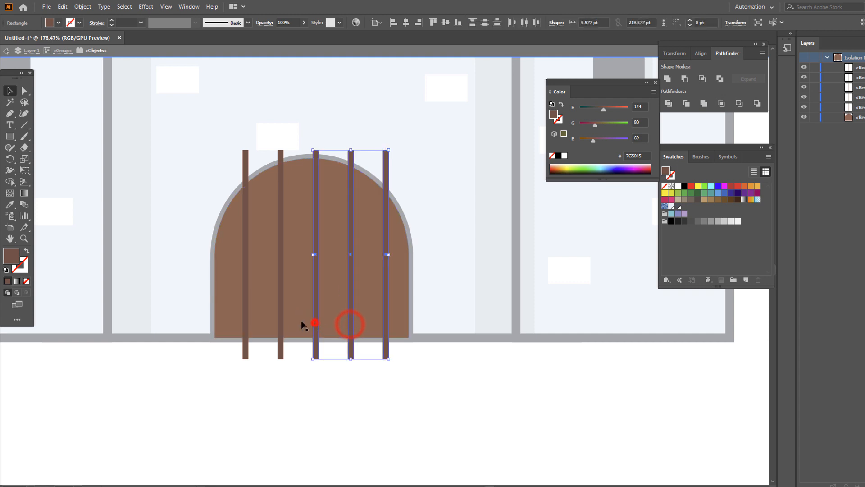
shift+click(245, 326)
key(ctrl+g)
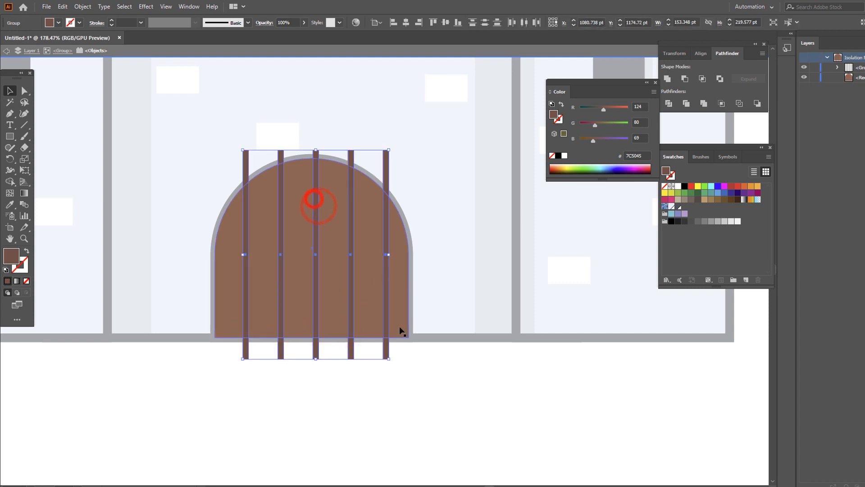
Divide the door fill with the strips, ungroup the result, and delete the strip pieces extending beyond the arch.
shift+click(400, 327)
click(671, 109)
right_click(299, 249)
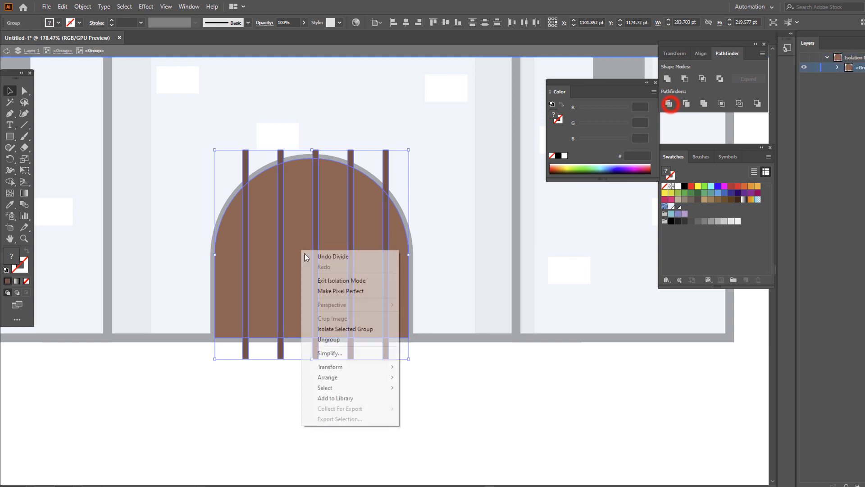
click(344, 341)
drag(428, 419, 227, 352)
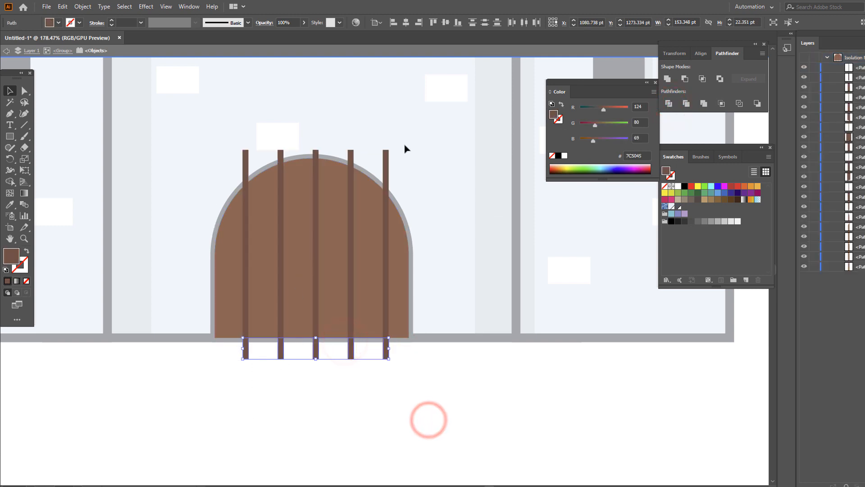
drag(406, 157, 406, 157)
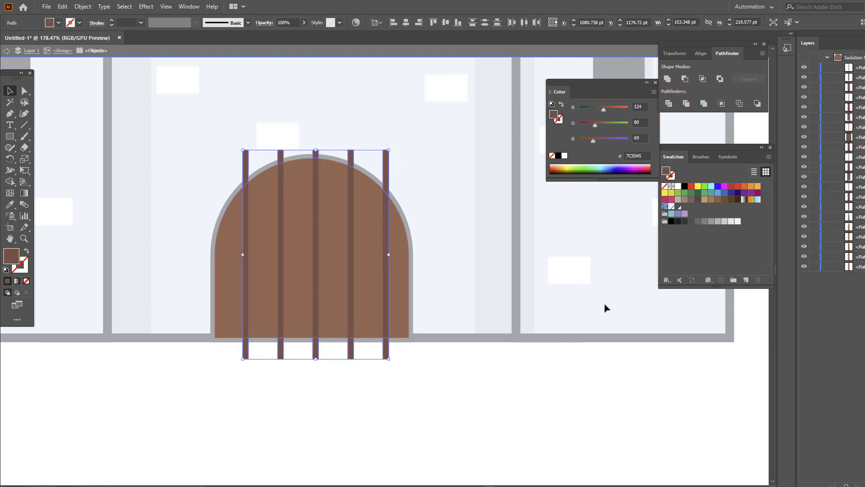
key(Delete)
double_click(487, 371)
key(z)
drag(396, 320, 305, 331)
drag(317, 297, 272, 343)
drag(414, 288, 386, 325)
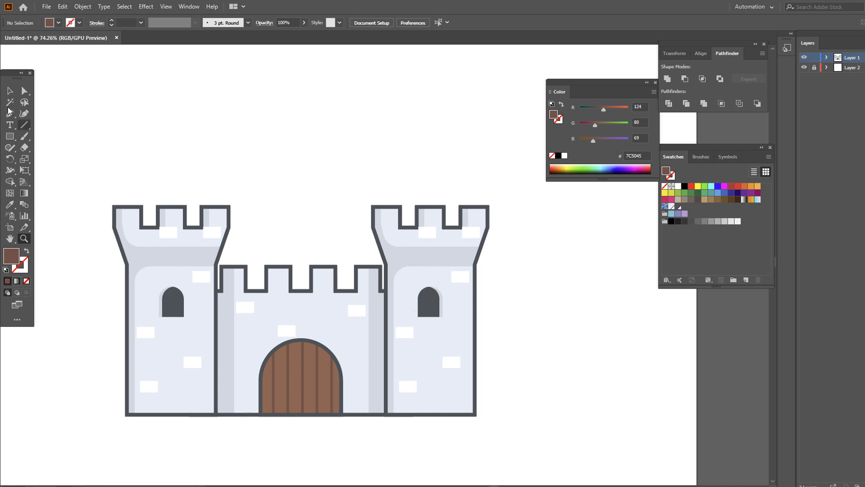
Paste a copy of the right tower in front and move it up to the centre above the door.
click(8, 97)
click(143, 281)
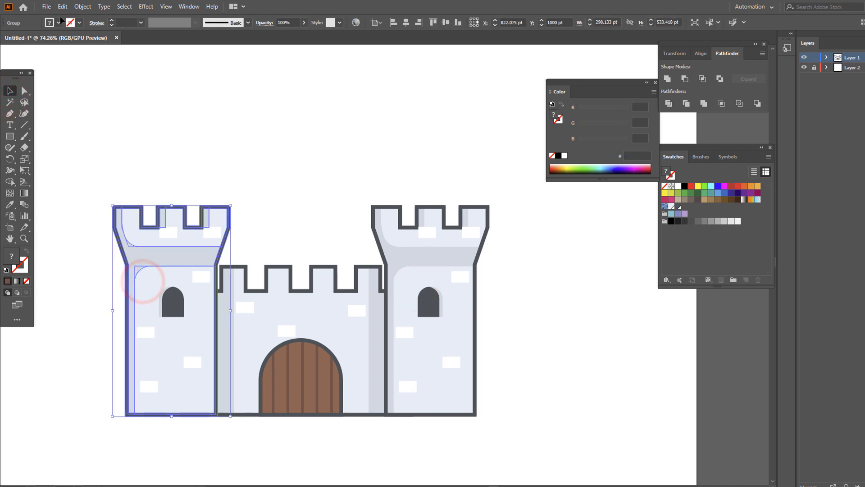
click(477, 308)
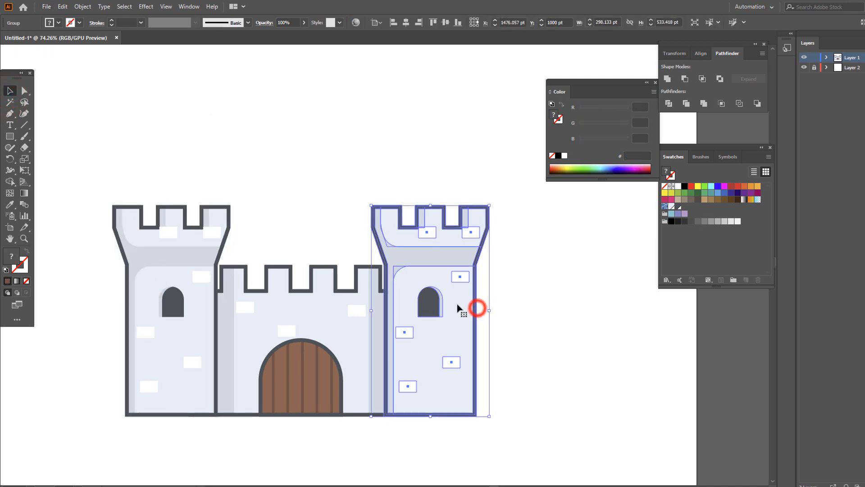
click(63, 7)
click(89, 52)
click(63, 6)
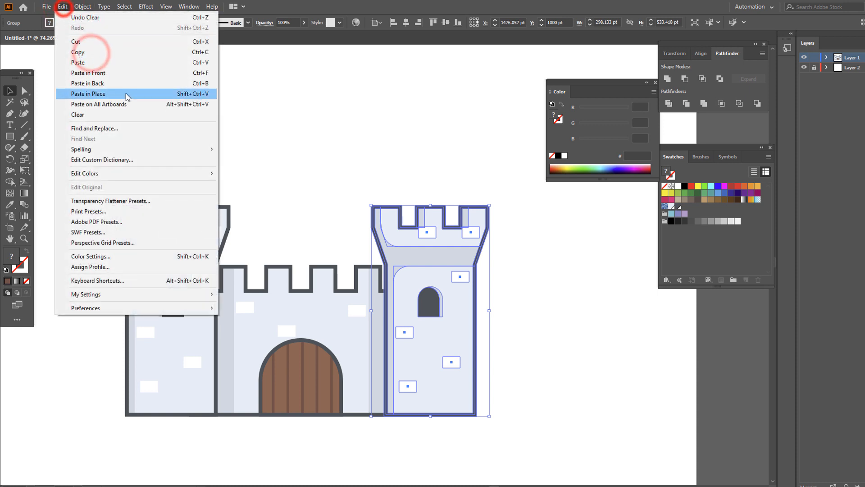
click(118, 73)
drag(448, 332, 329, 239)
Send the copied central tower to the back, behind the wall and side towers.
right_click(308, 219)
click(353, 334)
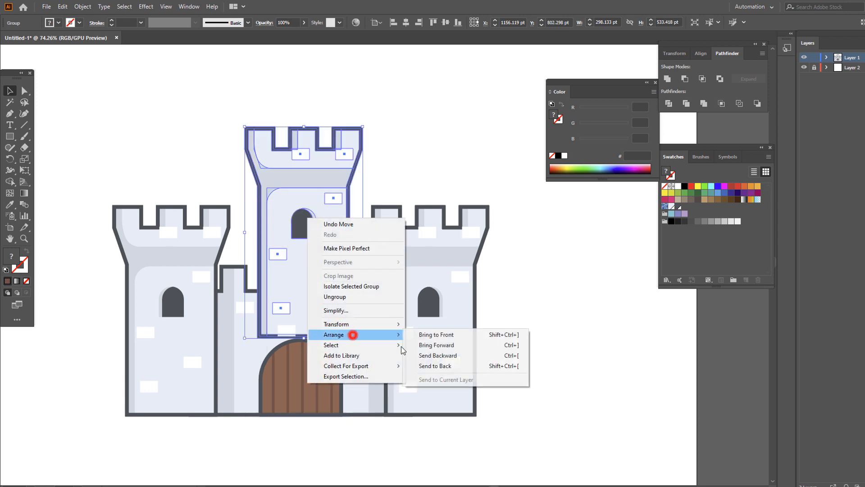
click(448, 366)
click(539, 377)
key(z)
drag(464, 209, 505, 266)
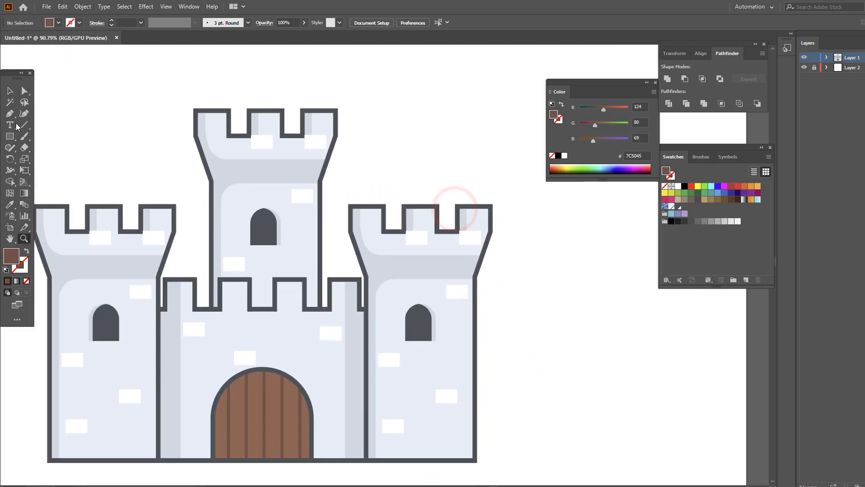
Move the central tower slightly down so that more of it sits behind the wall.
click(9, 93)
click(253, 143)
drag(253, 161, 277, 166)
click(375, 139)
scroll(421, 114, down, 2)
Move the left and right towers inward over the wall's ends and shift the wall's right brick clear of the right tower.
click(233, 334)
click(449, 392)
drag(210, 292, 227, 292)
drag(428, 316, 411, 318)
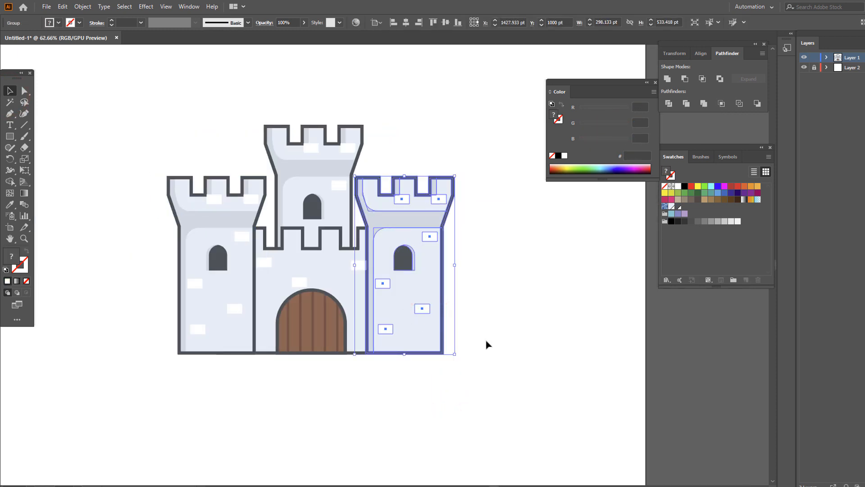
click(478, 352)
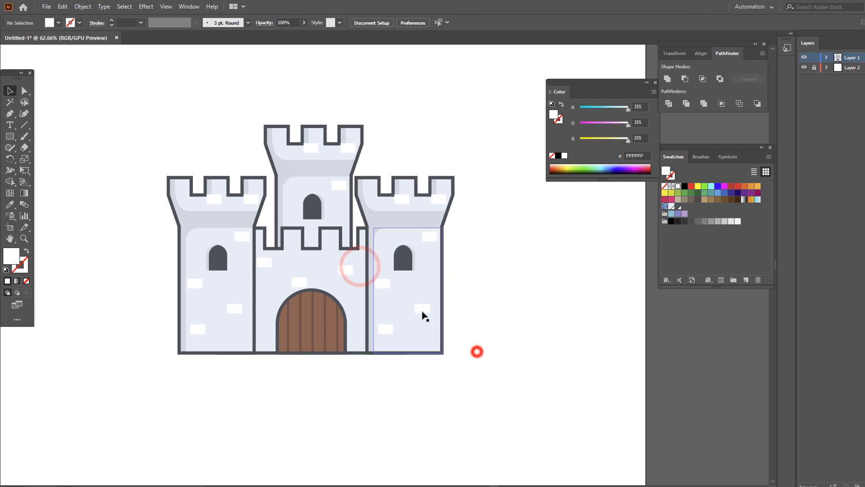
Nudge the left tower slightly further inward.
click(422, 310)
shift+click(209, 284)
click(498, 309)
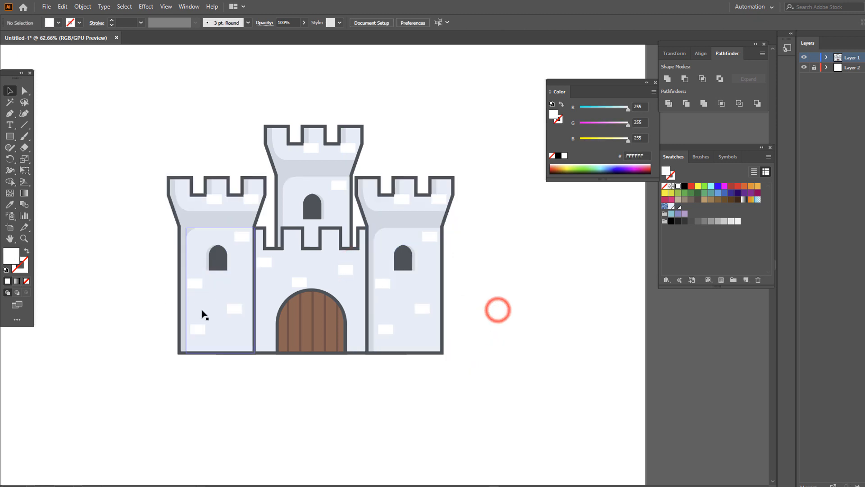
drag(199, 308, 202, 311)
Group the left and right towers and align the group to the horizontal centre.
click(388, 280)
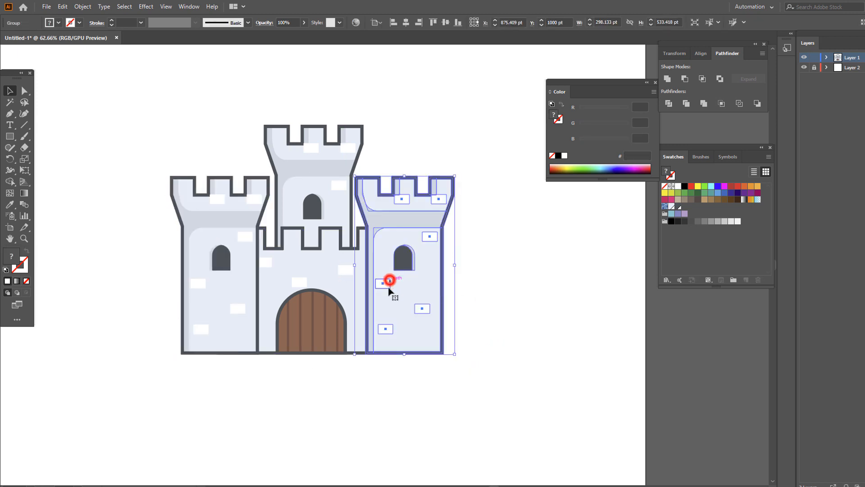
shift+click(215, 287)
right_click(435, 311)
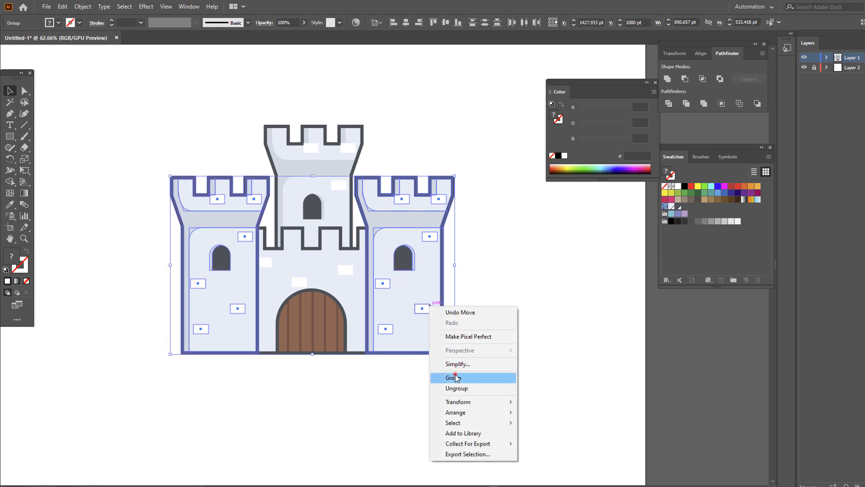
click(456, 374)
click(408, 20)
click(502, 292)
key(z)
click(324, 247)
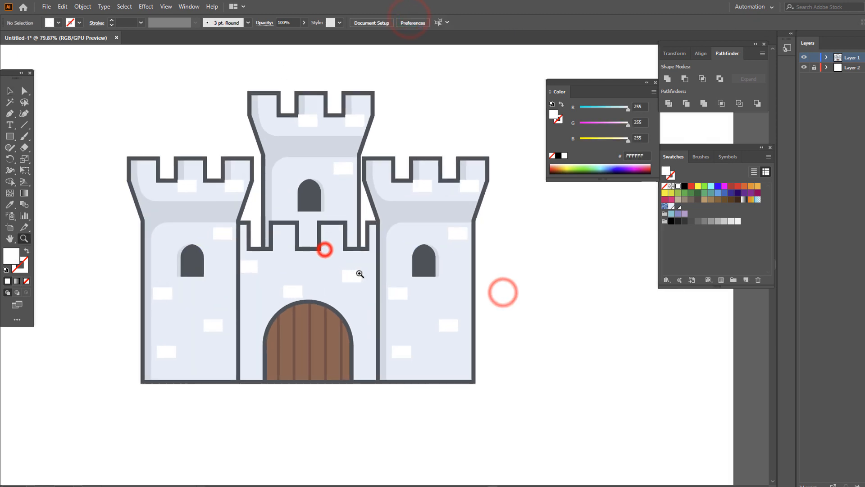
Within the isolated wall, add #CCDBE2 shading rectangles about 64 pt wide and 374 pt high beside both towers.
click(257, 288)
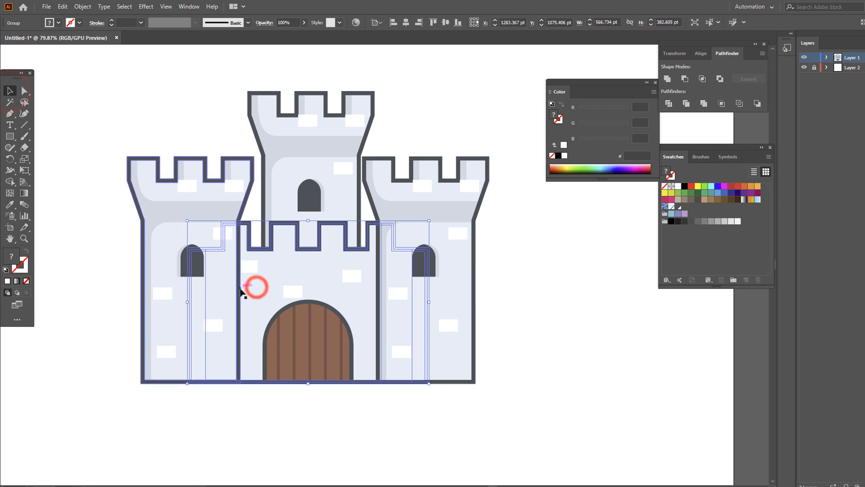
double_click(265, 284)
click(223, 292)
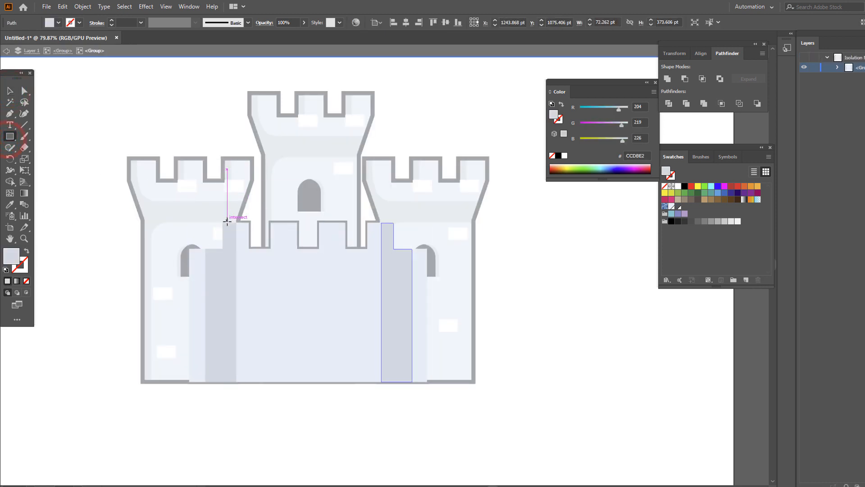
drag(222, 223, 249, 381)
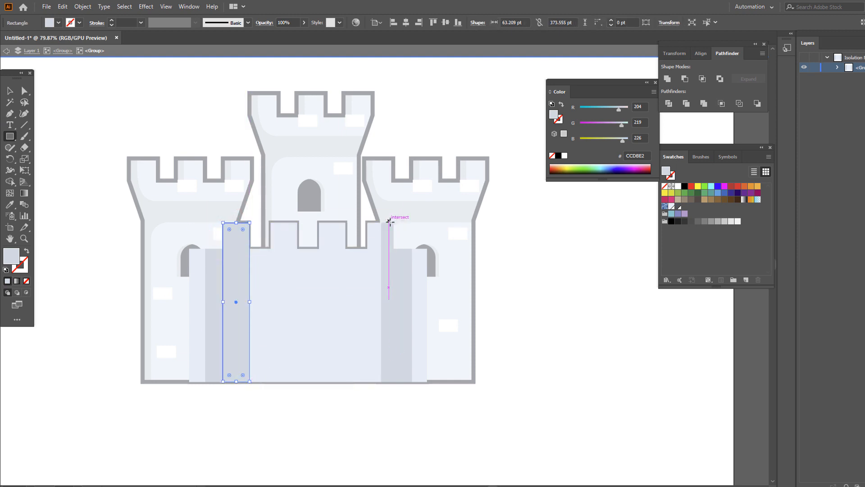
drag(394, 222, 366, 383)
key(z)
drag(370, 246, 434, 294)
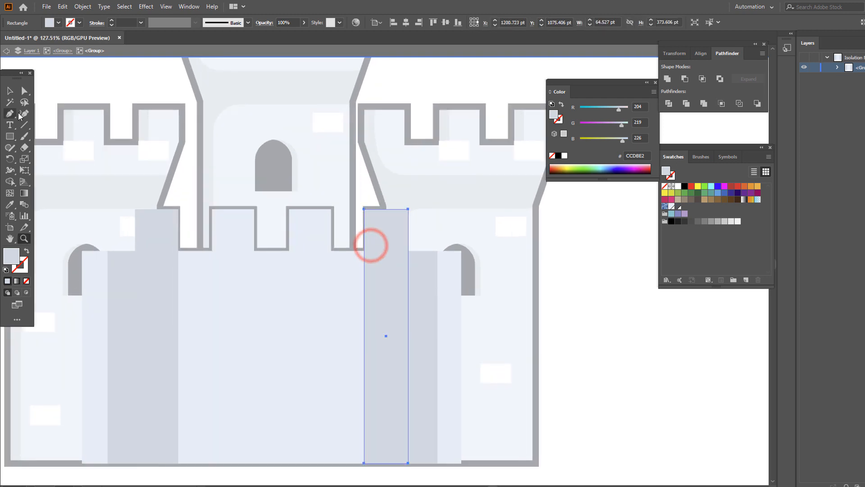
click(9, 92)
double_click(679, 298)
Nudge the wall's right brick slightly left, away from the shading strip.
key(z)
drag(551, 295, 487, 295)
drag(498, 290, 462, 319)
drag(406, 305, 433, 297)
click(10, 90)
click(372, 311)
click(604, 371)
Draw a rectangle about 245 × 299 pt over the top of the central tower for its roof.
key(z)
drag(600, 336, 569, 347)
drag(564, 352, 481, 313)
drag(442, 276, 464, 279)
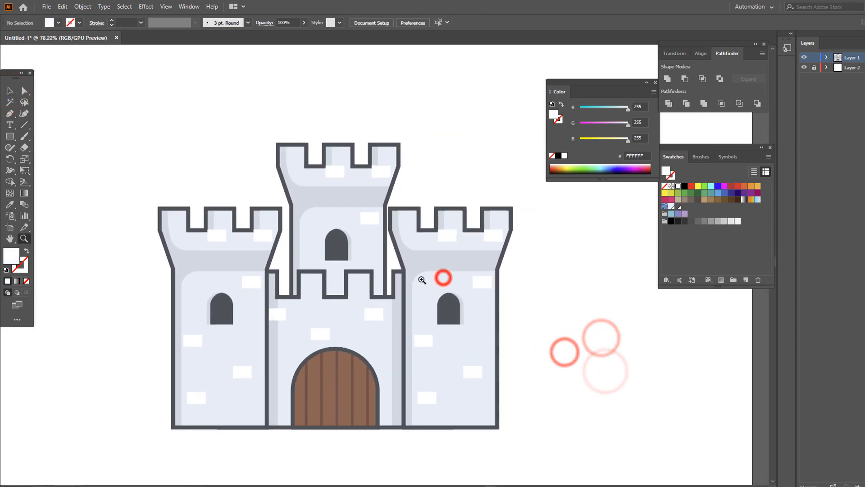
drag(383, 221, 360, 228)
drag(345, 245, 328, 277)
drag(311, 168, 320, 191)
drag(321, 191, 329, 191)
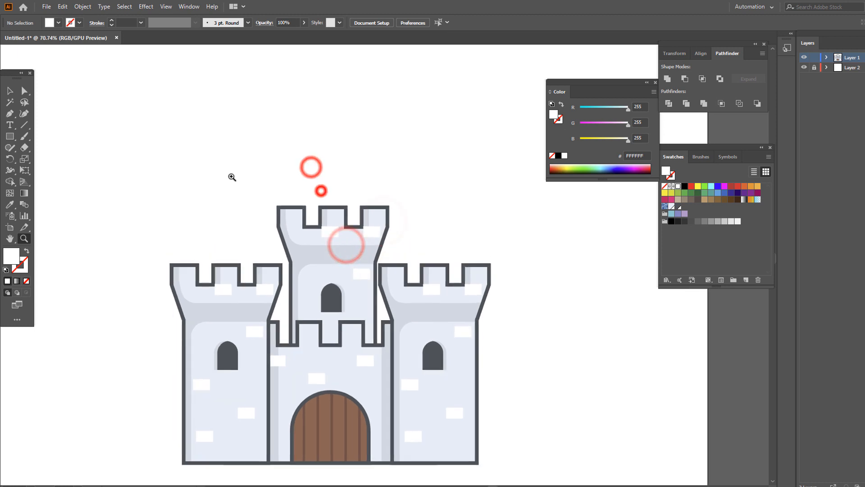
click(9, 136)
drag(286, 234, 379, 122)
Fill the roof rectangle with red #E52952 and give it a 9 pt dark grey outline.
double_click(16, 261)
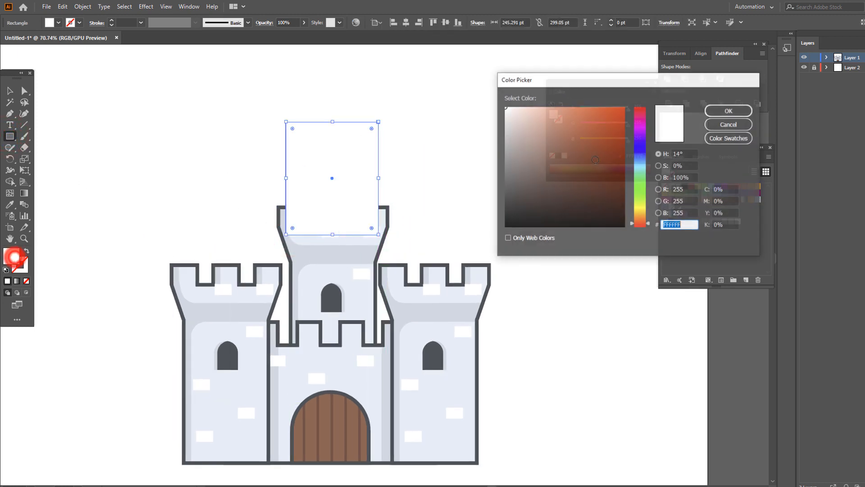
click(640, 119)
click(598, 119)
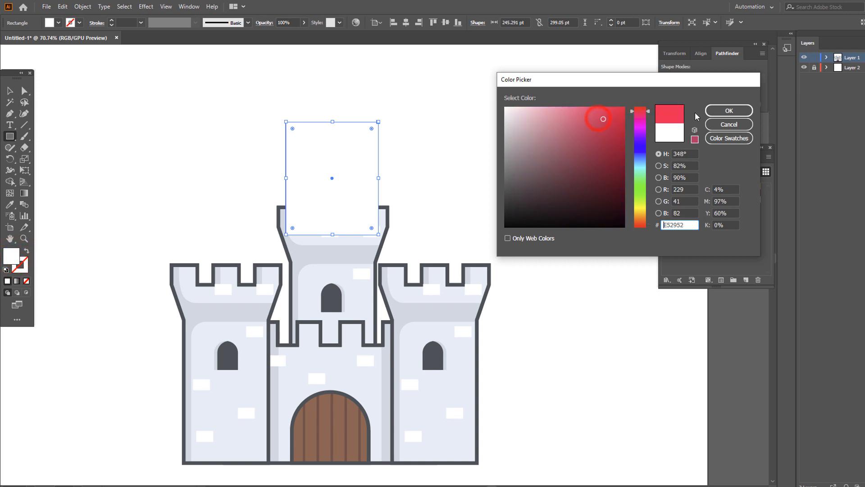
click(721, 111)
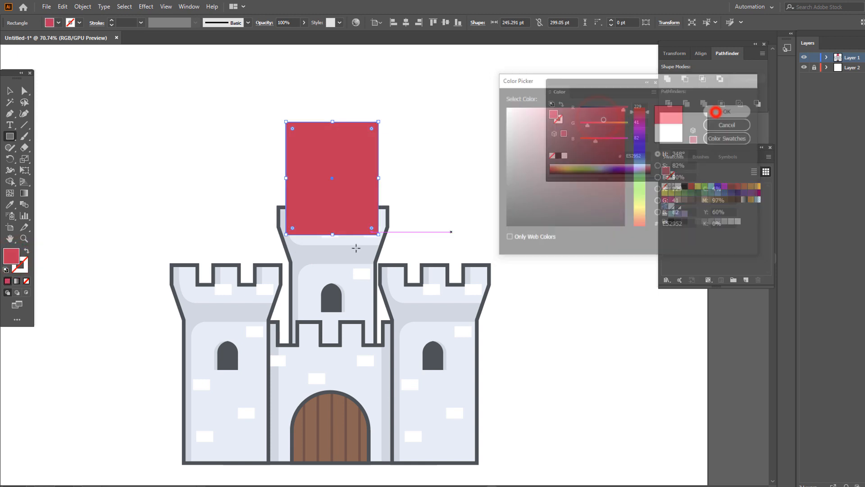
click(677, 205)
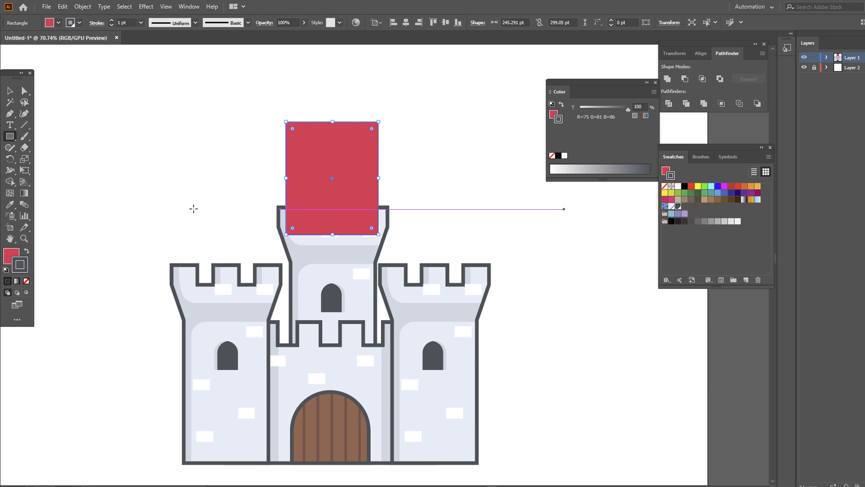
text(9)
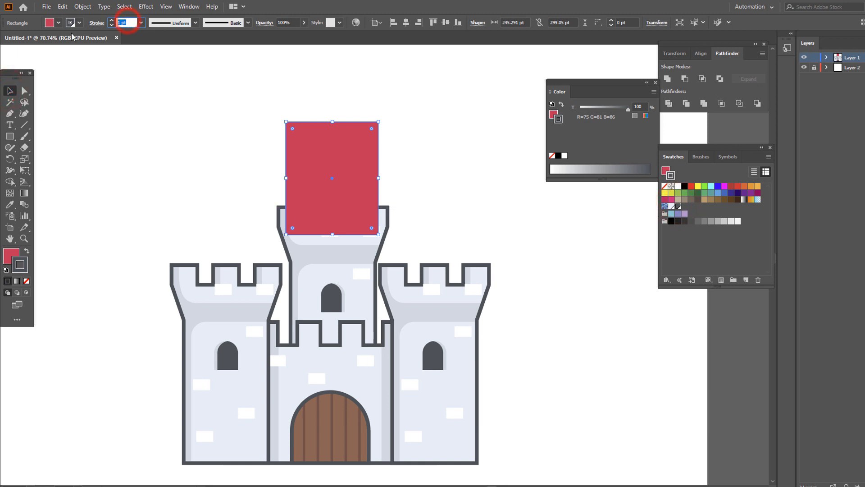
key(Return)
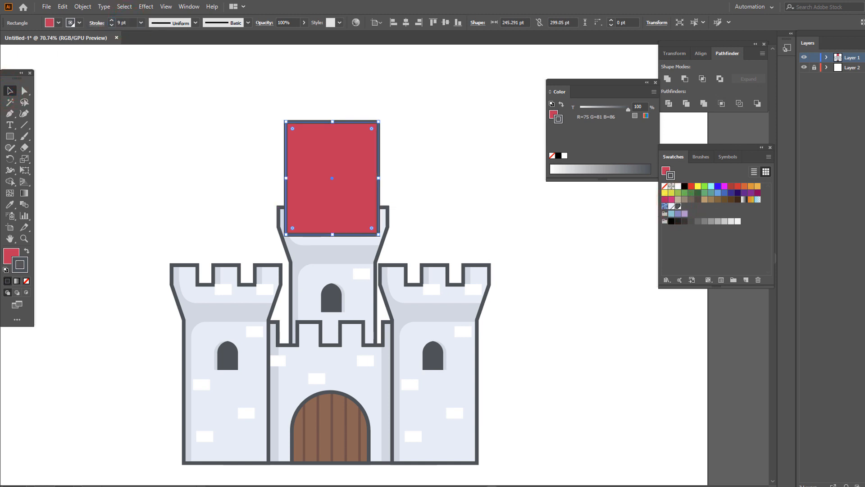
Taper the red roof rectangle into a triangle with Perspective Distort, bringing its upper corners together at the centre.
click(18, 91)
drag(25, 171, 63, 163)
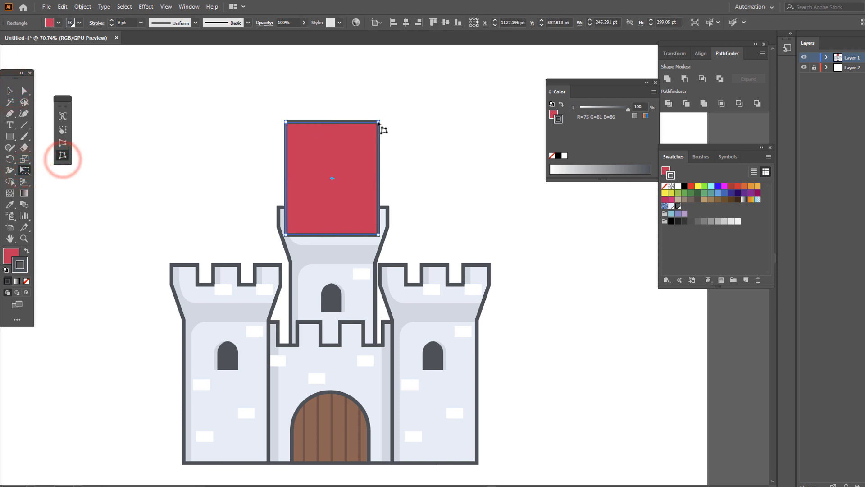
drag(378, 122, 333, 123)
click(11, 93)
Send the triangular roof to the back so it sits behind the central tower's battlements.
right_click(334, 179)
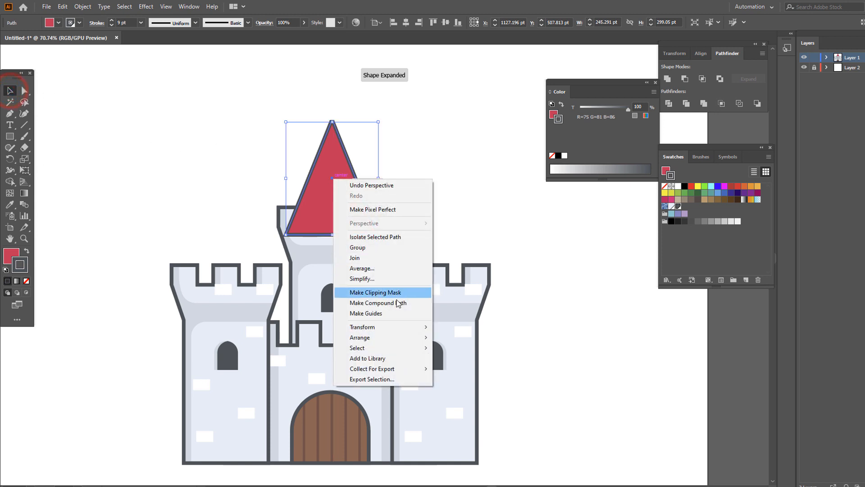
click(413, 338)
click(464, 369)
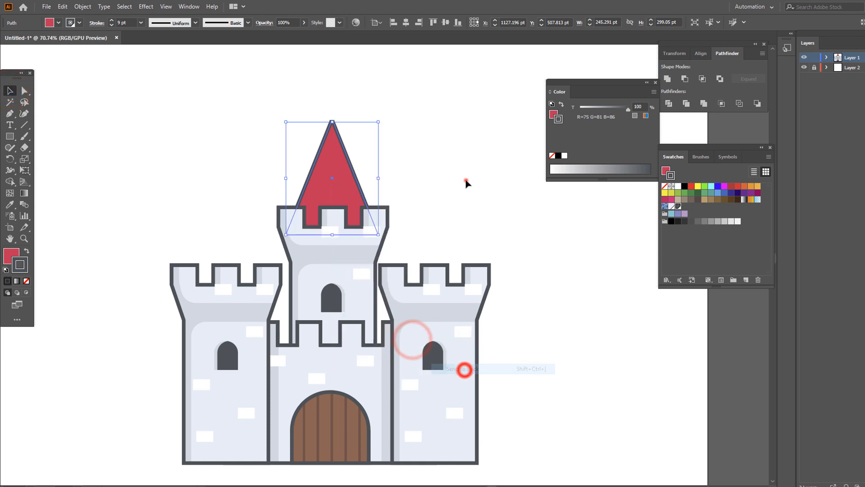
click(466, 180)
key(z)
drag(390, 157, 410, 193)
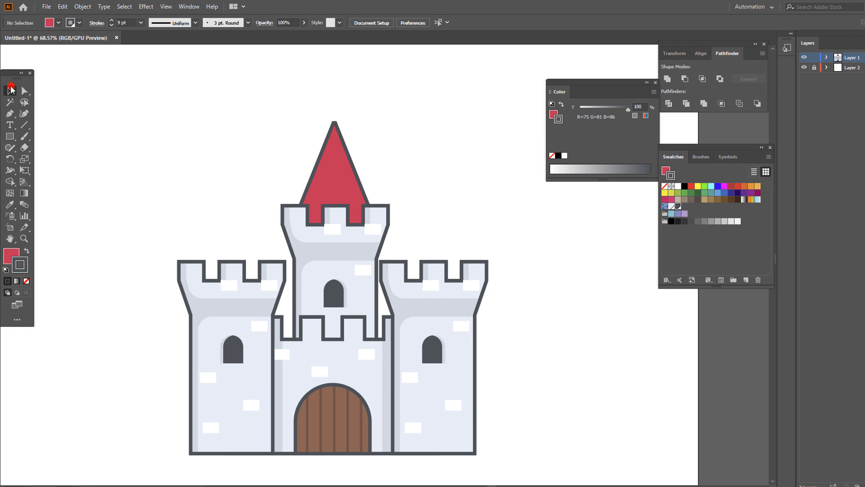
Move the roof up and enlarge it to about 274 × 334 pt.
click(337, 167)
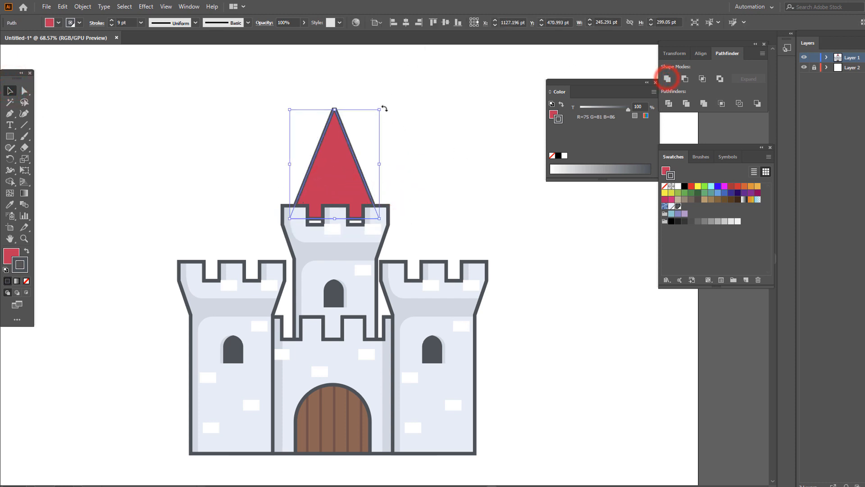
drag(381, 109, 381, 102)
click(454, 174)
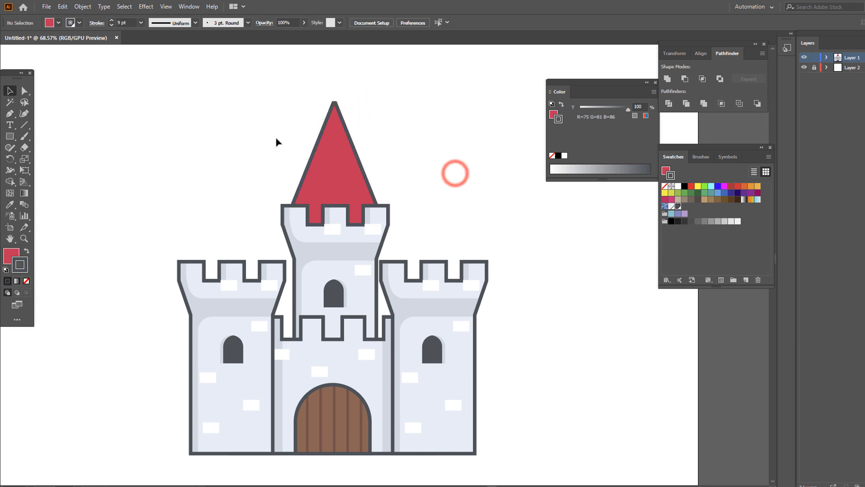
Centre the roof and the central tower horizontally on the artboard.
click(326, 159)
click(408, 22)
click(410, 132)
drag(464, 220, 427, 159)
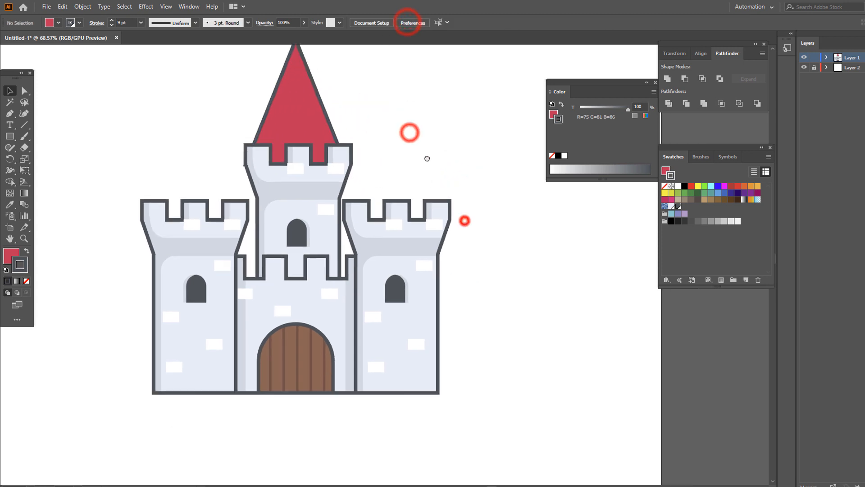
click(304, 179)
click(407, 25)
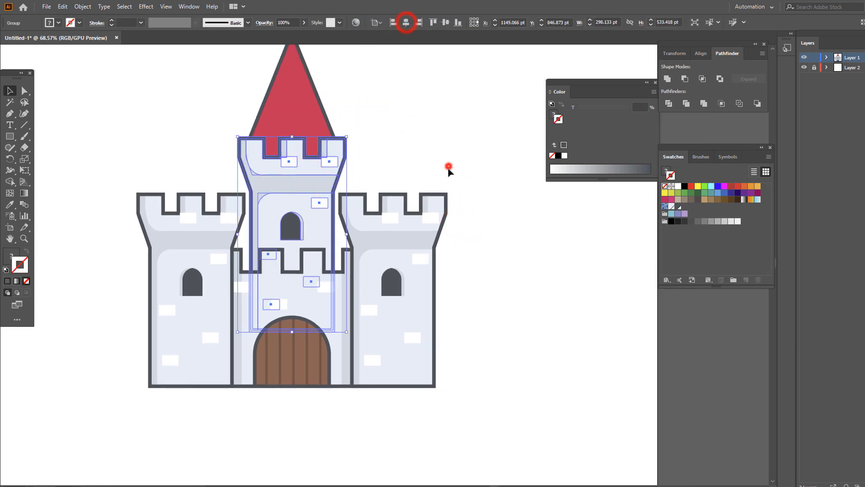
click(448, 167)
drag(384, 155, 397, 199)
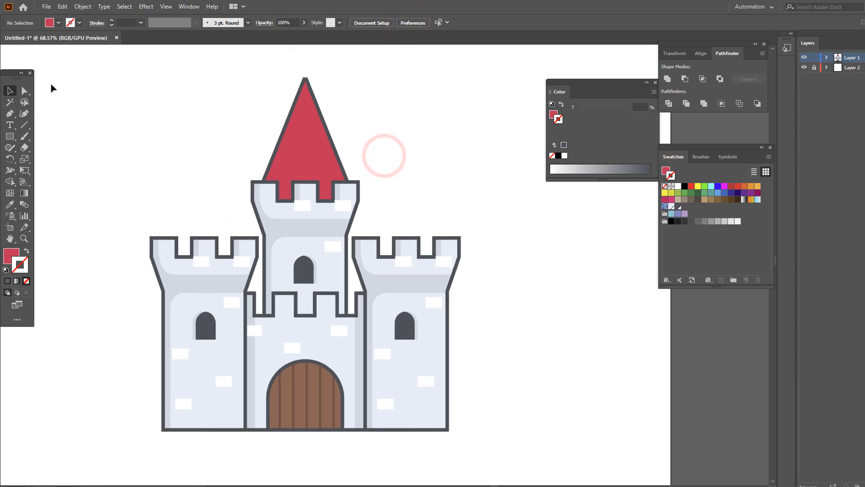
Round the tip of the roof slightly.
drag(335, 104, 279, 107)
click(366, 99)
key(z)
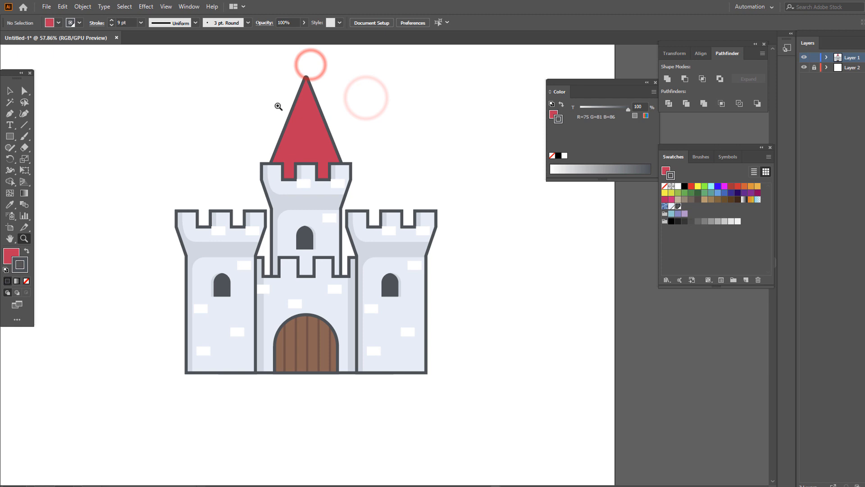
key(z)
drag(378, 138, 347, 152)
click(10, 90)
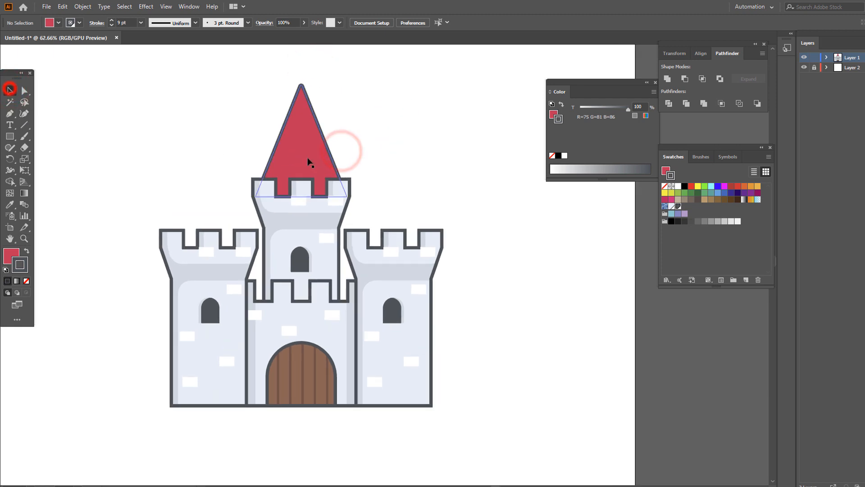
Expand the roof so its fill and outline become separate shapes.
click(308, 158)
click(83, 6)
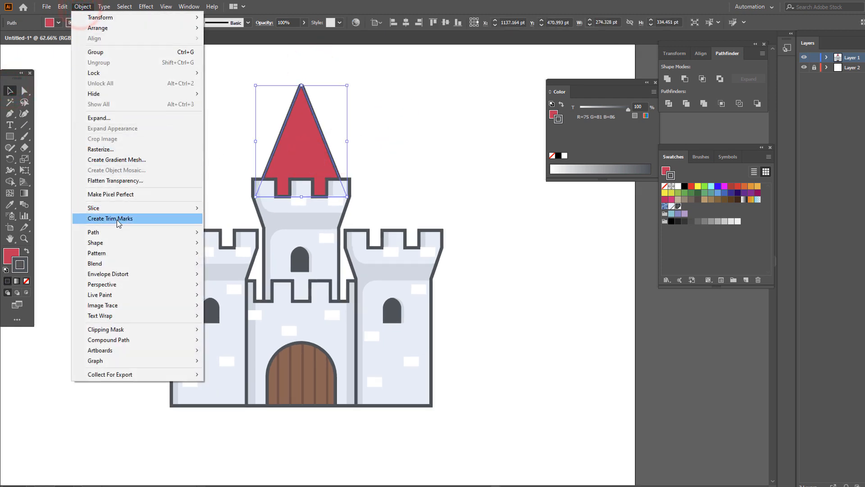
click(110, 118)
click(428, 287)
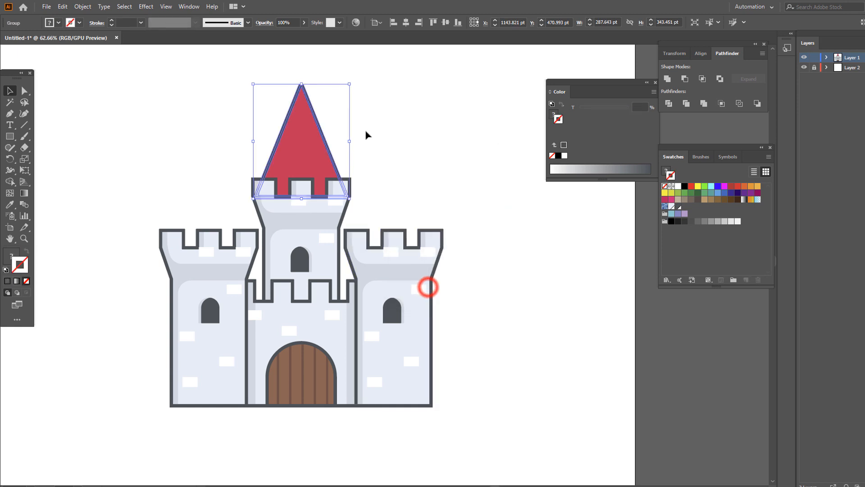
click(365, 133)
In the isolated roof group, paste a copy of the red fill in front, offset it up and right, and recolour the original #BA2048.
double_click(293, 140)
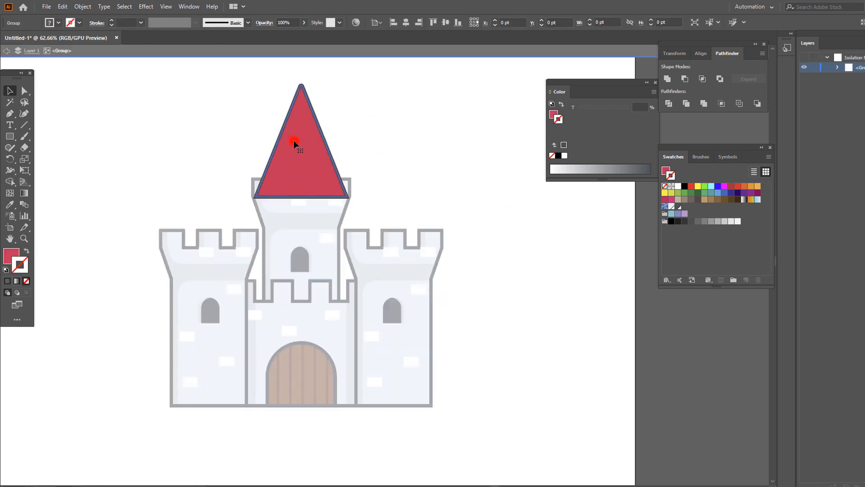
click(302, 150)
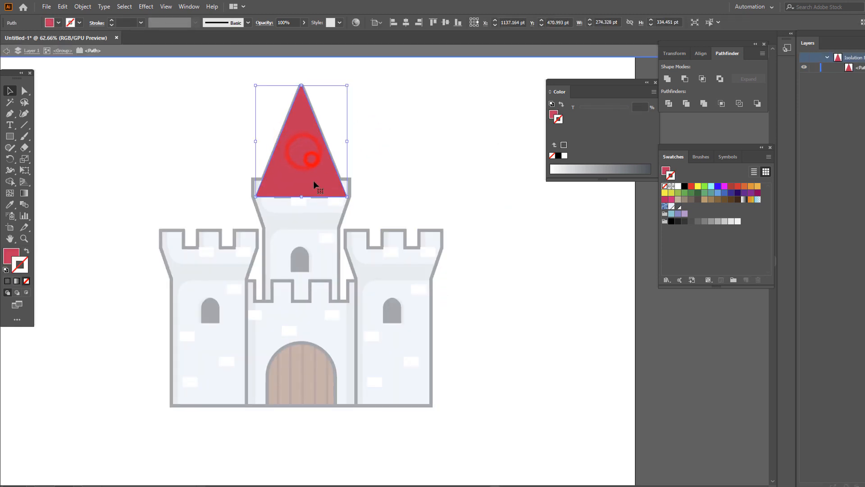
click(62, 6)
click(85, 52)
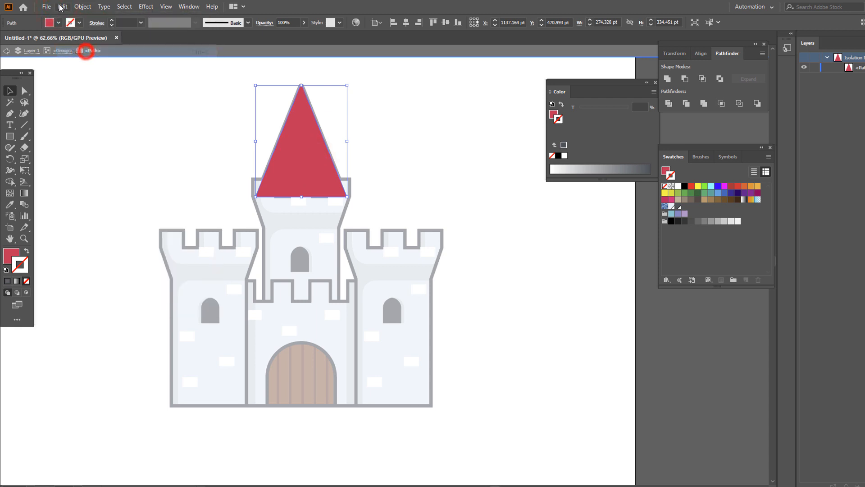
click(62, 6)
click(100, 73)
drag(305, 186, 333, 162)
double_click(11, 256)
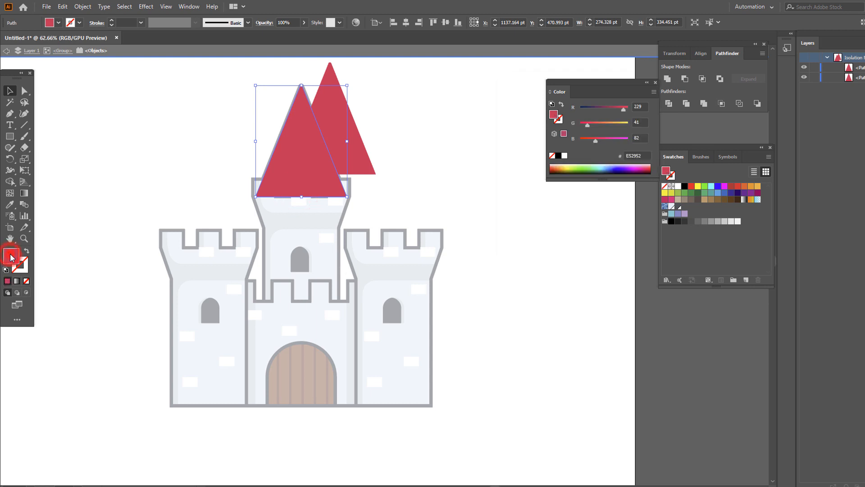
click(749, 109)
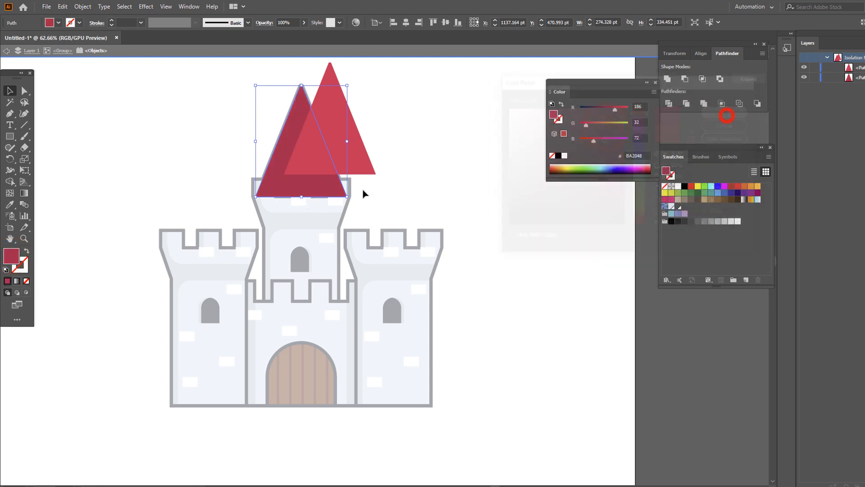
Round the lower-left corner of the offset red triangle with a large curve and leave isolation mode.
click(305, 156)
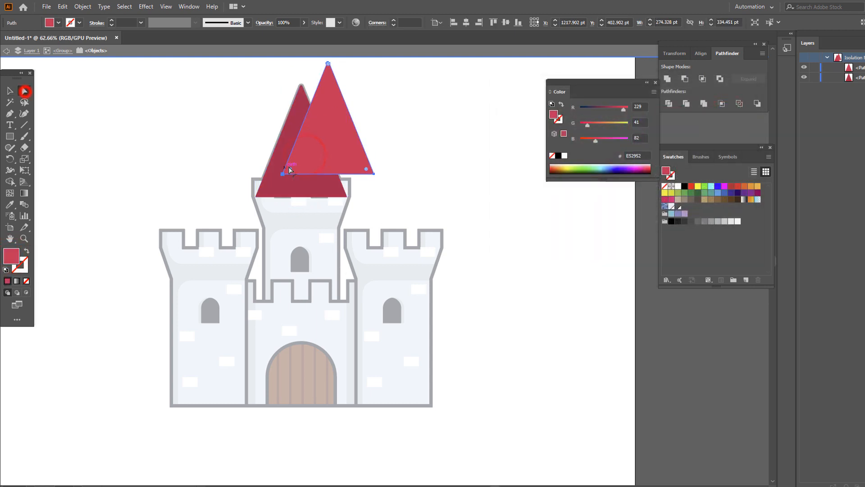
click(25, 90)
click(282, 174)
drag(292, 169, 340, 141)
double_click(432, 160)
key(z)
mouse_move(390, 157)
mouse_down()
mouse_move(360, 164)
mouse_move(387, 159)
mouse_up()
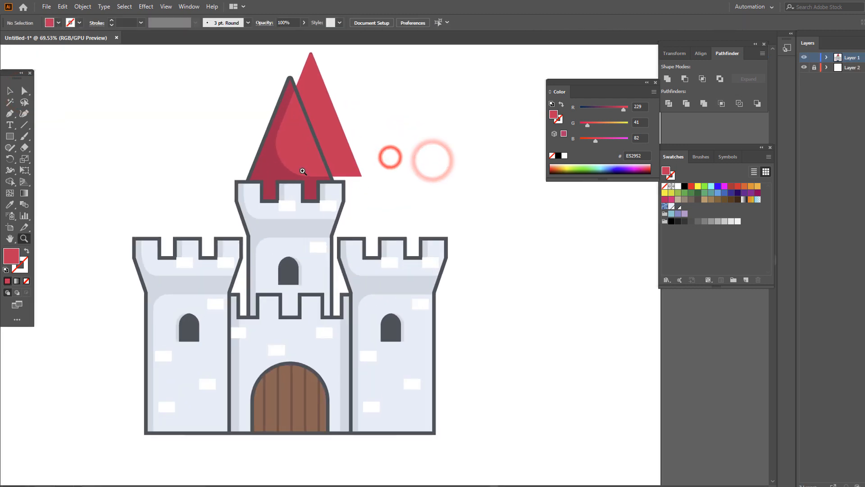
Cut the rounded red highlight from the roof group and paste it in front of the dark roof fill.
click(328, 131)
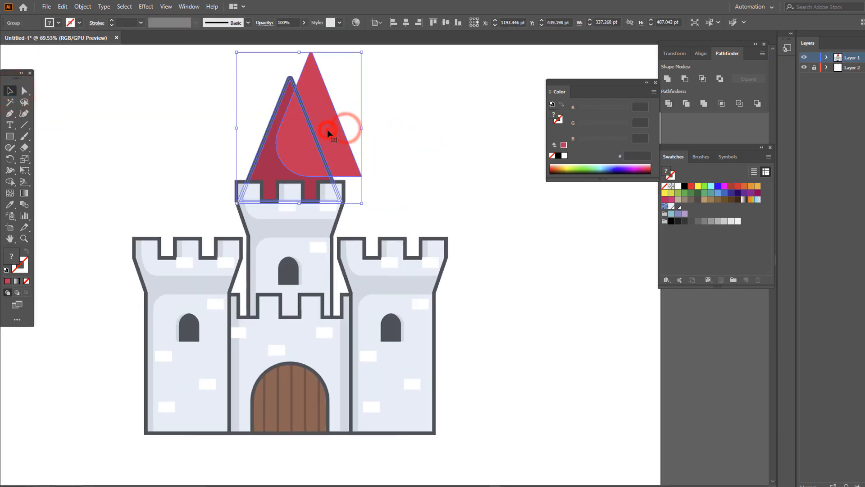
double_click(328, 131)
key(ctrl+x)
click(296, 158)
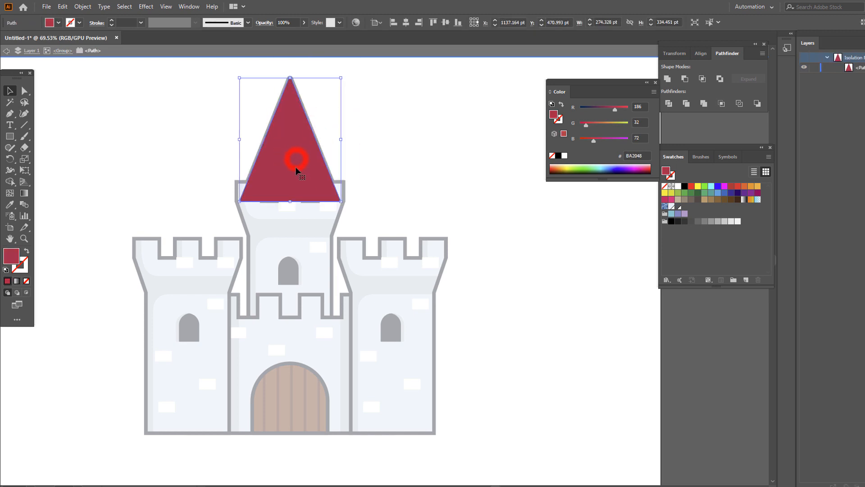
double_click(295, 167)
key(ctrl+f)
Divide the red highlight and dark roof fill with Pathfinder, ungroup the pieces and delete the part overhanging the roof.
shift+click(289, 190)
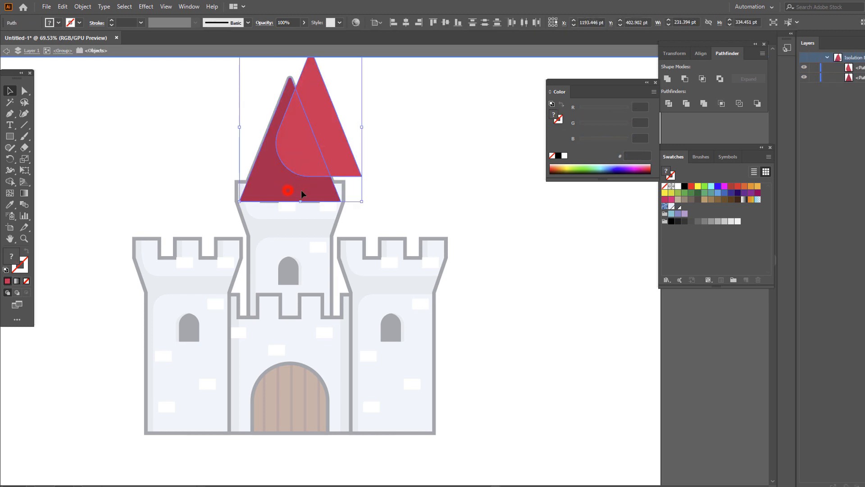
click(669, 103)
right_click(282, 149)
click(321, 235)
click(415, 157)
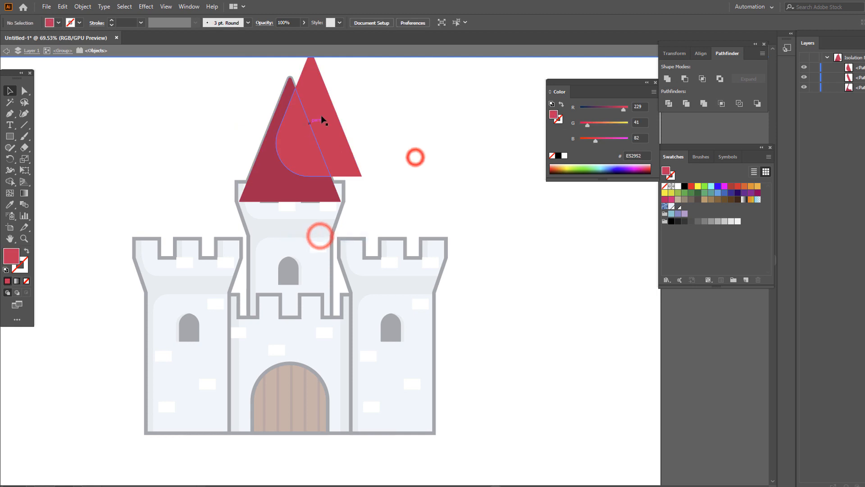
click(321, 117)
key(Delete)
double_click(418, 173)
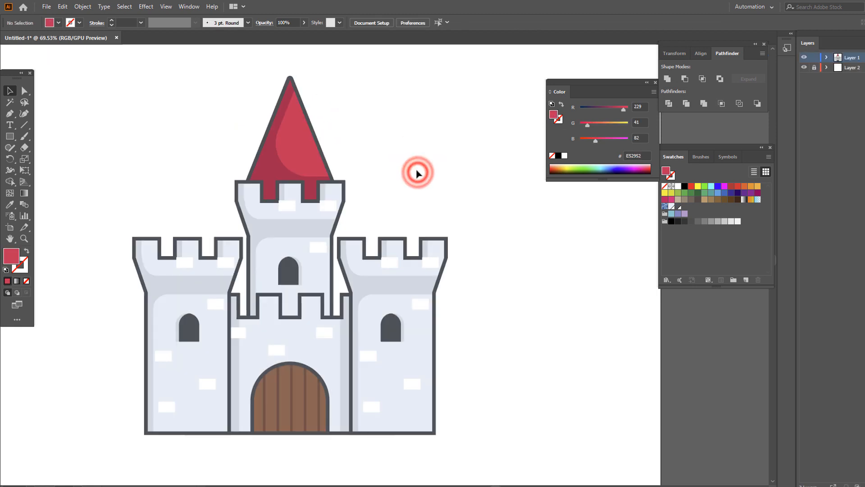
Draw a vertical flagpole about 122 pt high above the roof tip with a 9 pt dark grey stroke.
drag(346, 195, 422, 212)
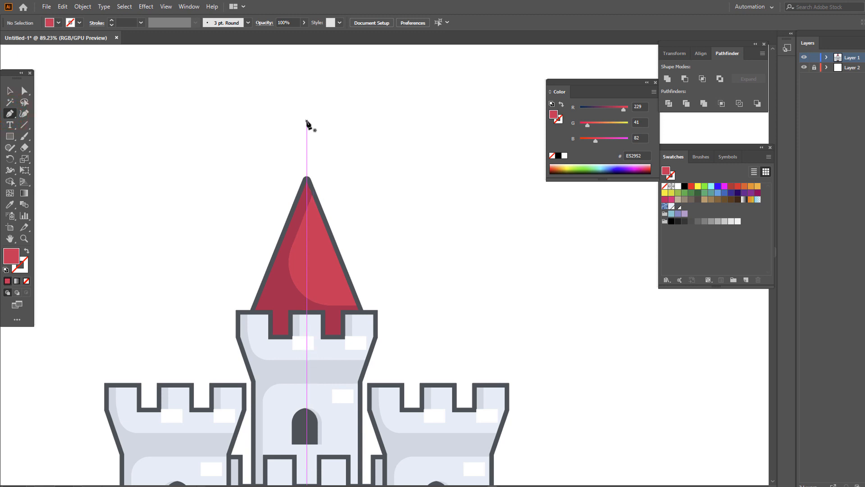
click(307, 121)
click(307, 178)
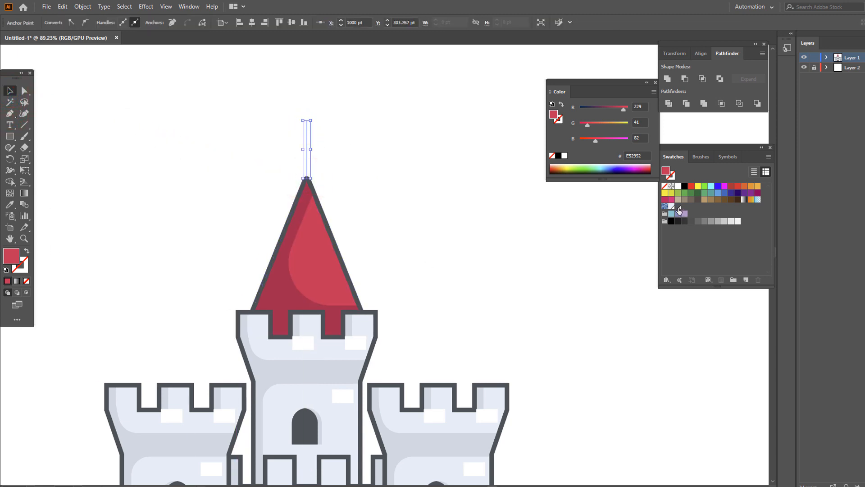
click(678, 207)
click(27, 250)
click(27, 251)
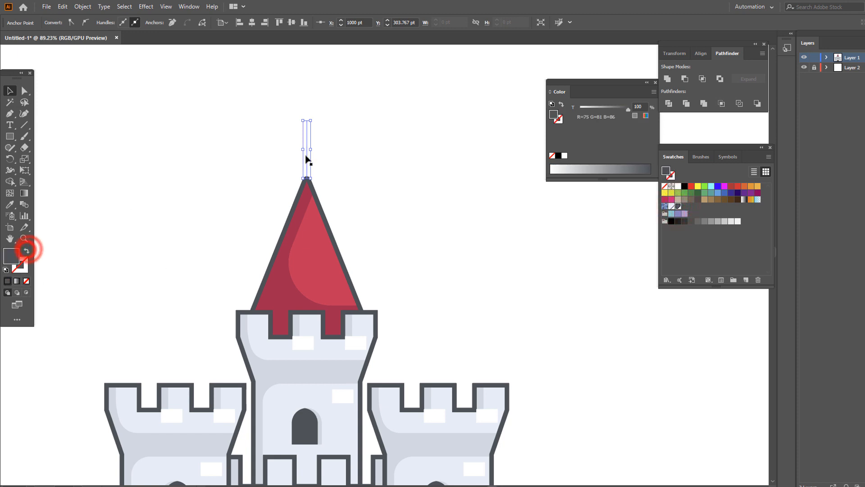
drag(356, 148, 267, 134)
click(131, 22)
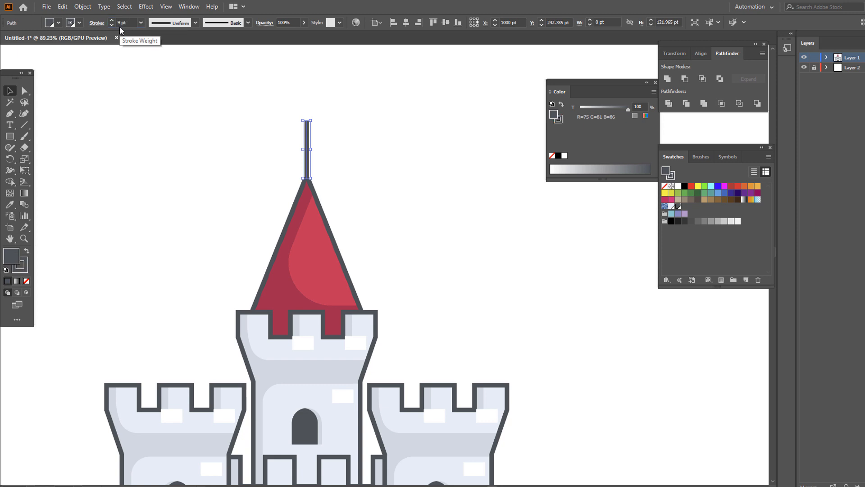
Draw a flag rectangle about 58 × 72 pt extending right from the top of the flagpole.
key(z)
click(352, 168)
drag(292, 112, 374, 118)
key(p)
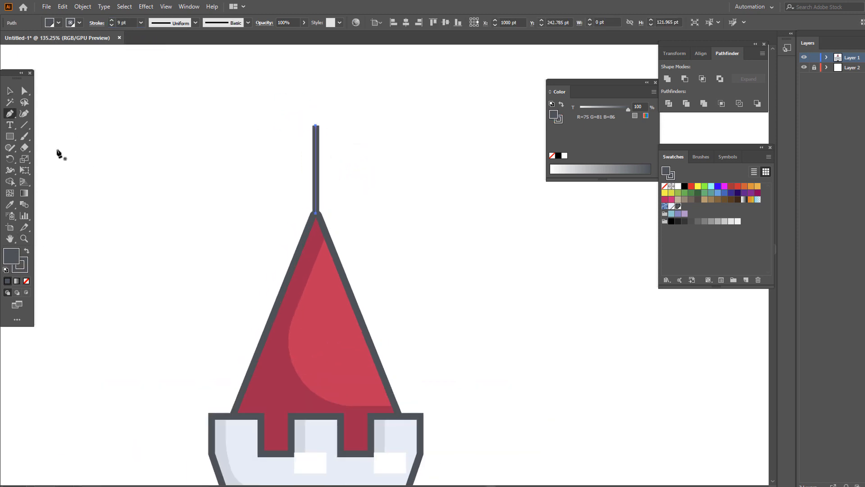
drag(316, 124, 360, 179)
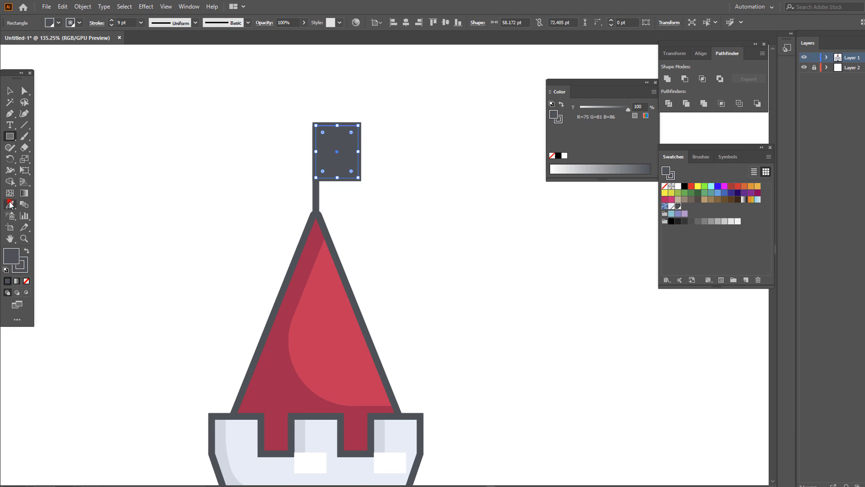
Fill the flag with the roof's red #E52952 and give it a 9 pt dark grey outline.
click(10, 206)
click(338, 301)
click(9, 92)
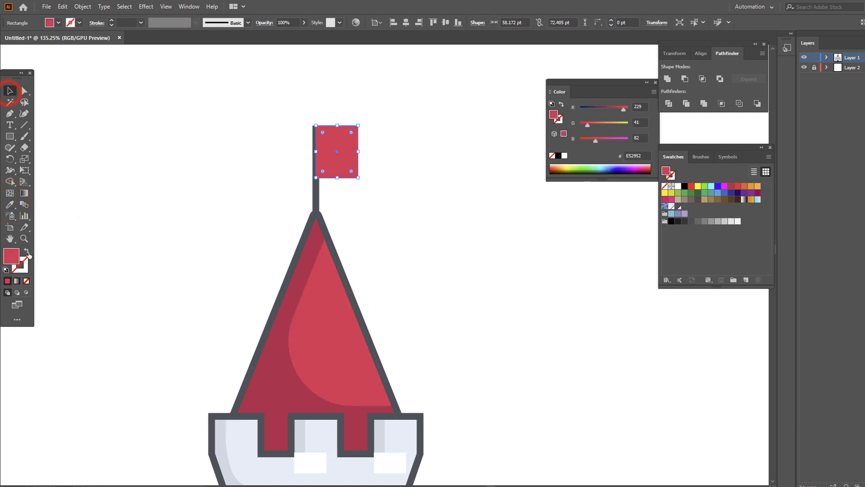
click(678, 206)
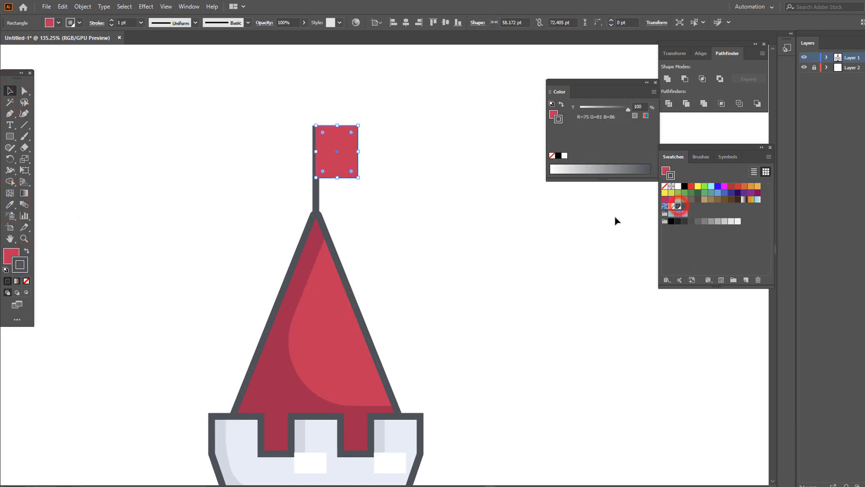
text(9)
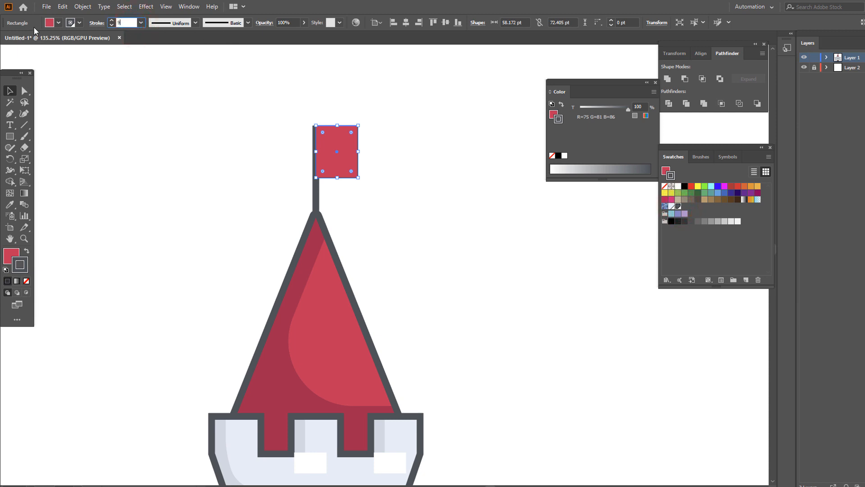
key(Return)
click(24, 90)
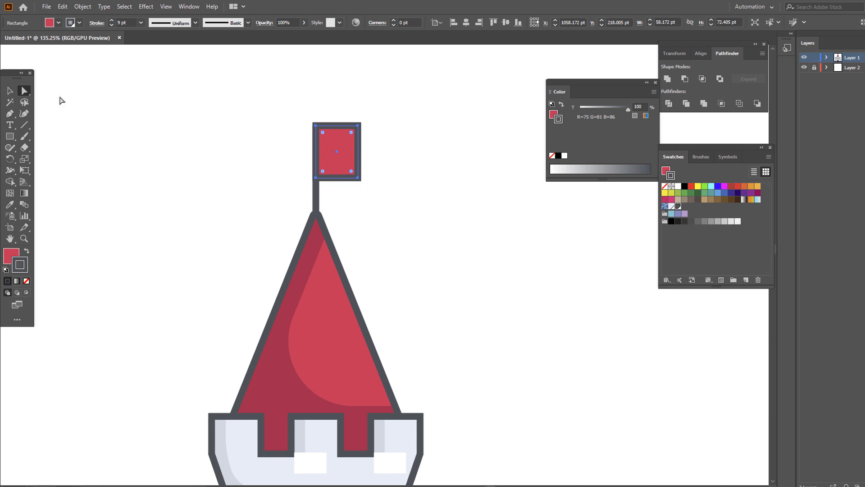
Copy the flag rectangle, paste it in front and move the duplicate down and to the right so it overlaps the original.
key(z)
click(431, 184)
click(375, 190)
click(314, 157)
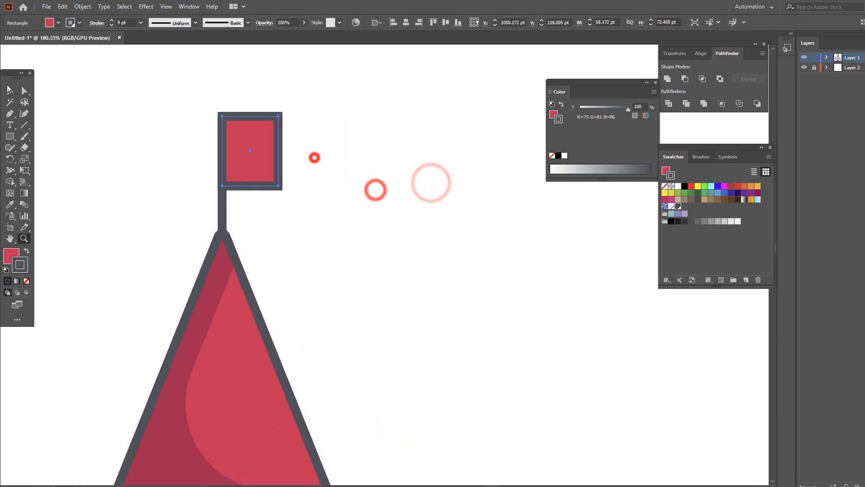
click(15, 90)
click(62, 7)
click(81, 52)
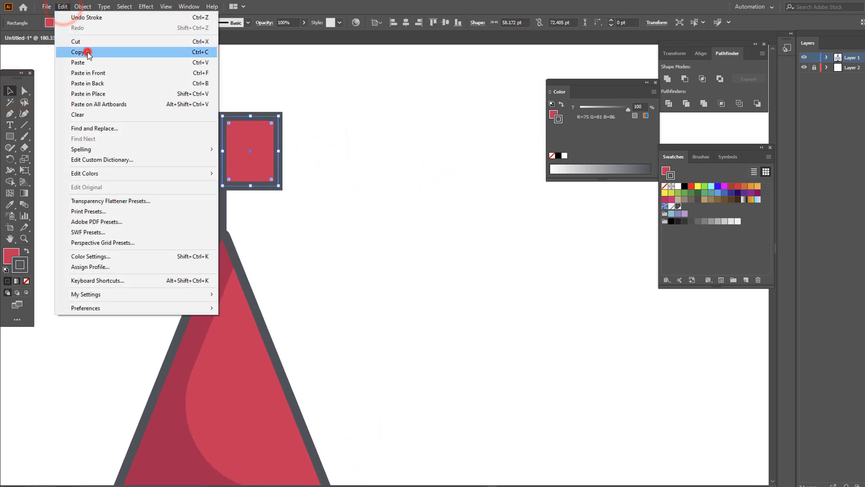
click(62, 6)
click(115, 74)
drag(265, 154, 304, 178)
click(450, 245)
Select both flag rectangles and expand their fills and strokes into shapes.
key(z)
drag(375, 201, 275, 233)
drag(330, 203, 427, 249)
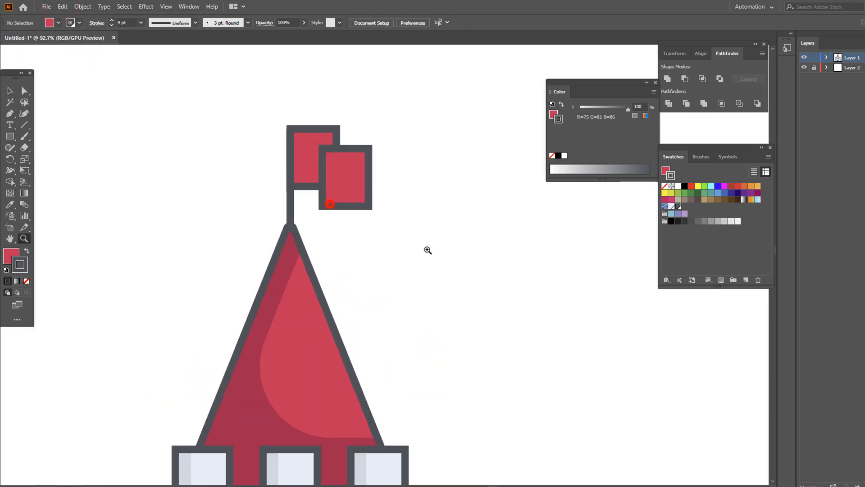
drag(298, 130, 315, 106)
key(z)
drag(502, 238, 371, 251)
drag(459, 274, 337, 210)
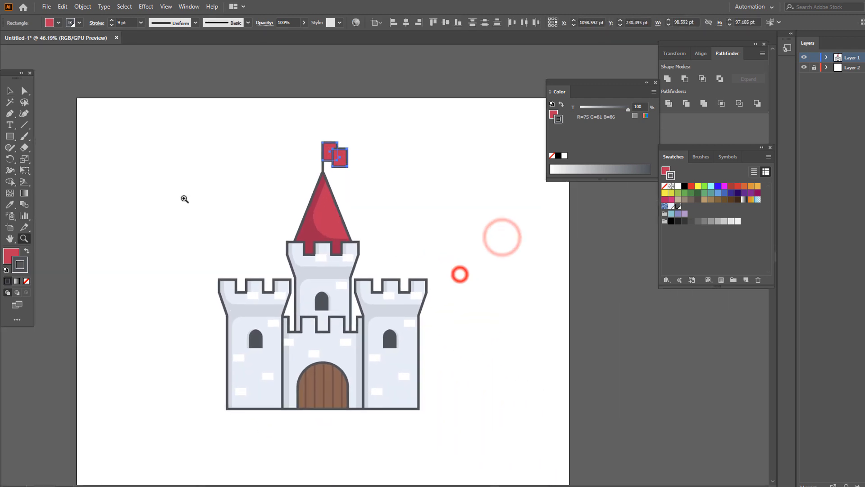
click(82, 7)
click(110, 118)
click(421, 288)
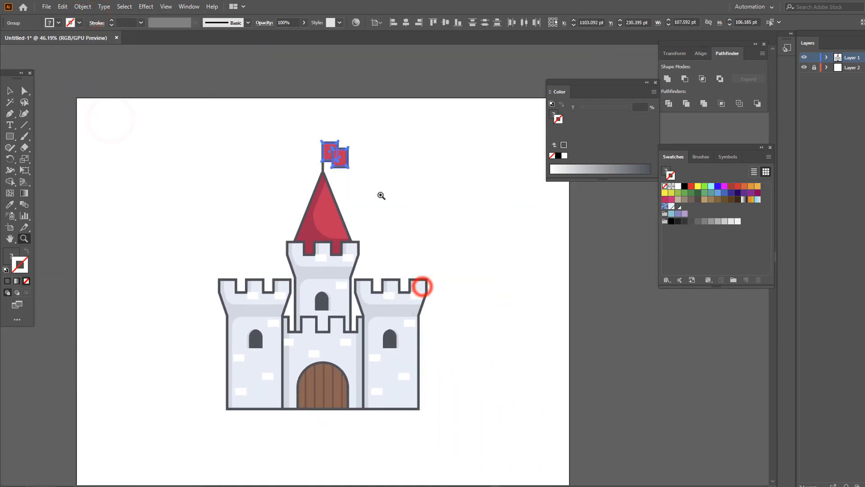
click(349, 225)
Group the whole castle artwork and centre it vertically on the artboard.
key(z)
drag(404, 249, 378, 210)
drag(390, 216, 349, 220)
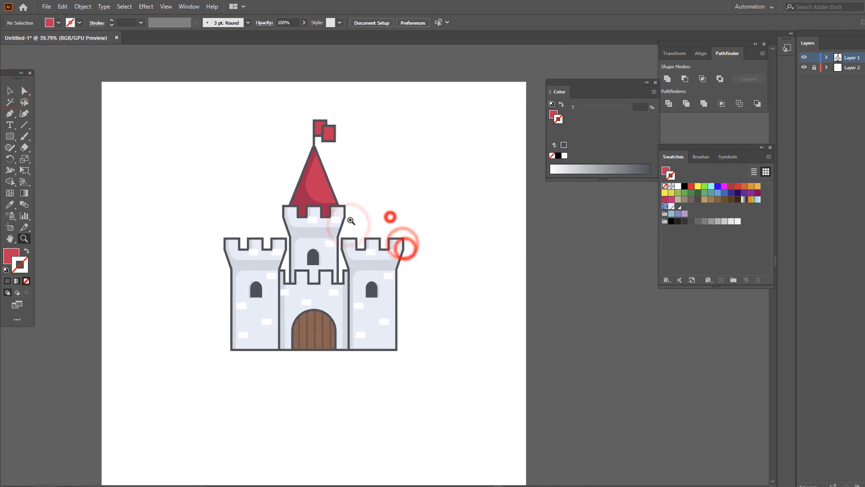
drag(447, 356, 120, 106)
right_click(349, 253)
click(373, 325)
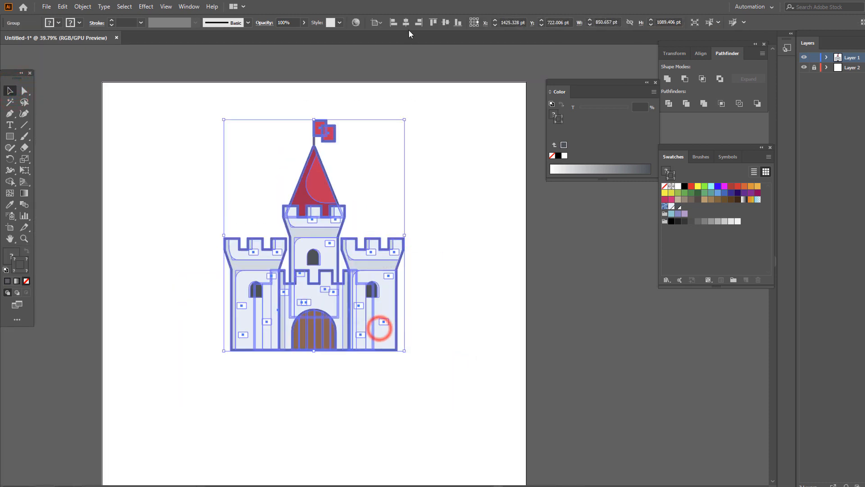
click(445, 22)
Draw a circle about 187 pt in diameter beside the base of the castle's right tower.
key(z)
drag(440, 332, 468, 333)
drag(421, 367, 532, 216)
drag(473, 241, 440, 254)
drag(441, 261, 428, 319)
click(9, 90)
click(132, 131)
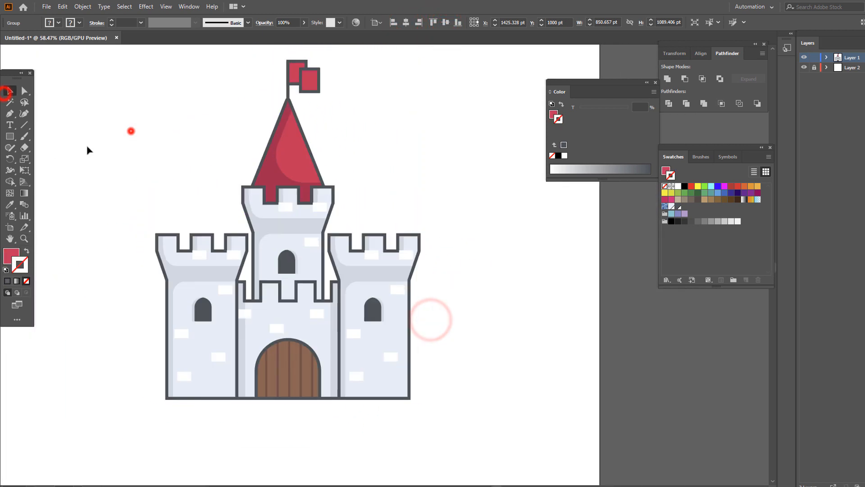
drag(10, 136, 50, 158)
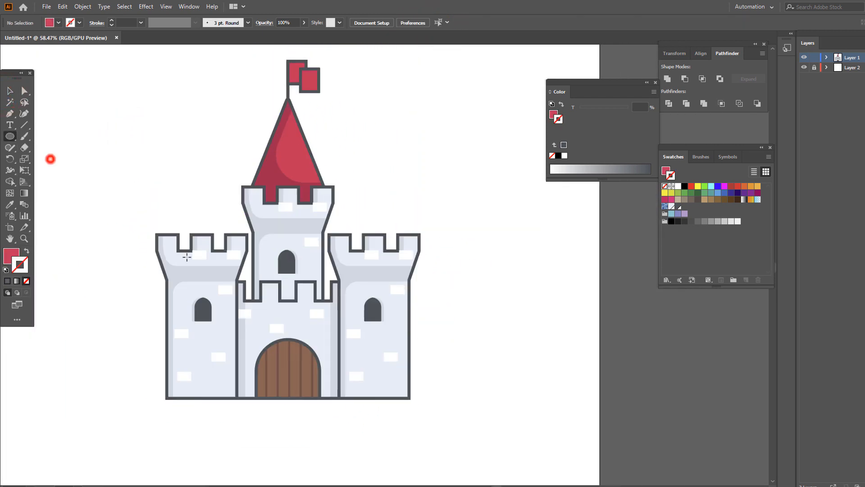
drag(418, 335, 476, 393)
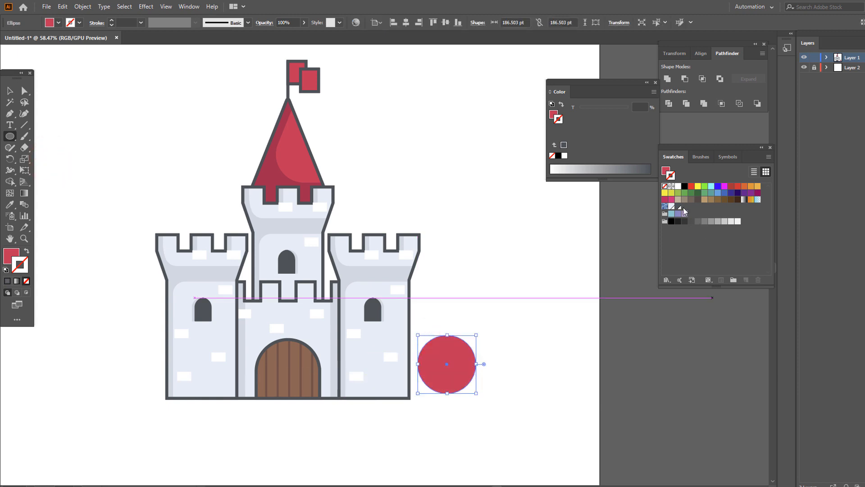
Fill the circle with green #97B763 and give it a 9 pt dark grey outline.
click(683, 208)
double_click(12, 256)
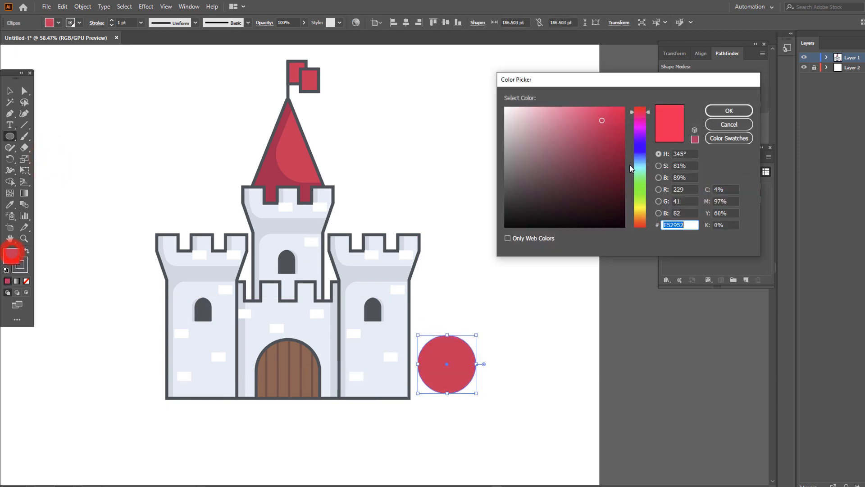
click(641, 183)
click(641, 199)
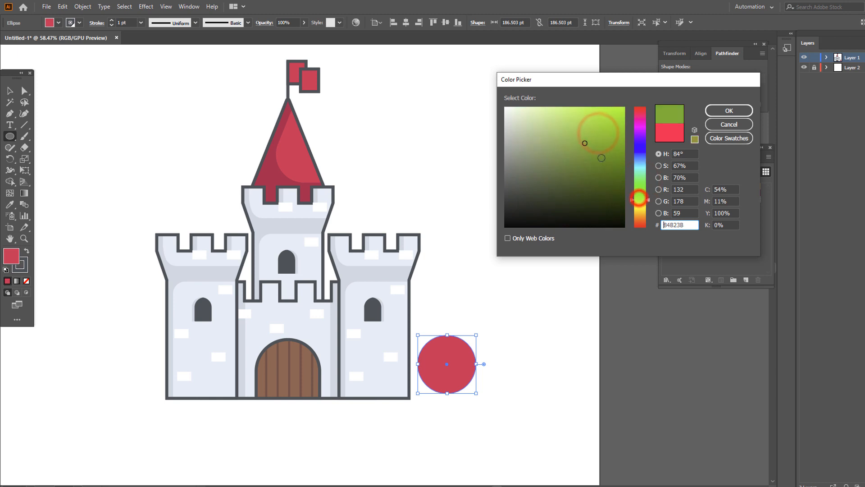
click(560, 141)
click(747, 110)
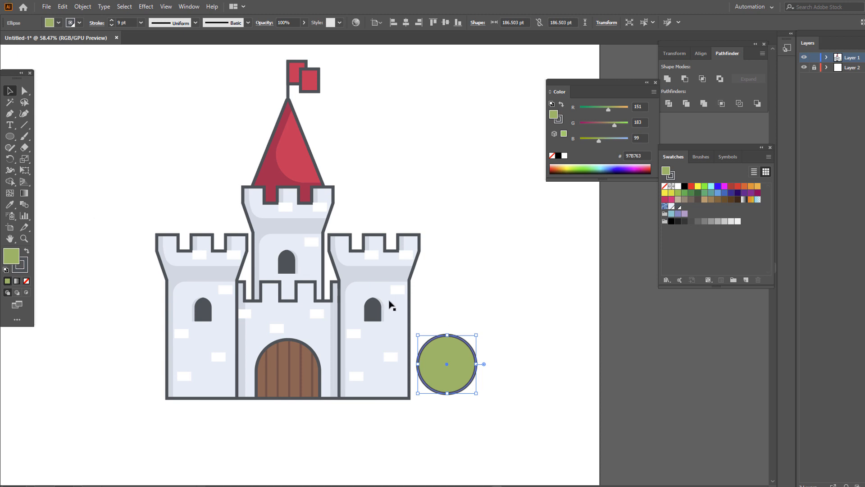
Draw a rectangle about 431 × 164 pt over the circle's lower half and divide the two shapes with Pathfinder.
drag(9, 137, 43, 135)
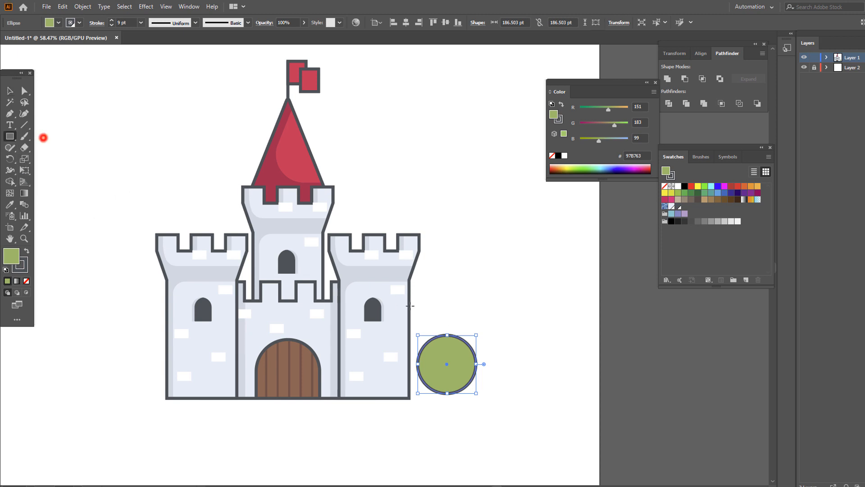
drag(504, 364, 370, 415)
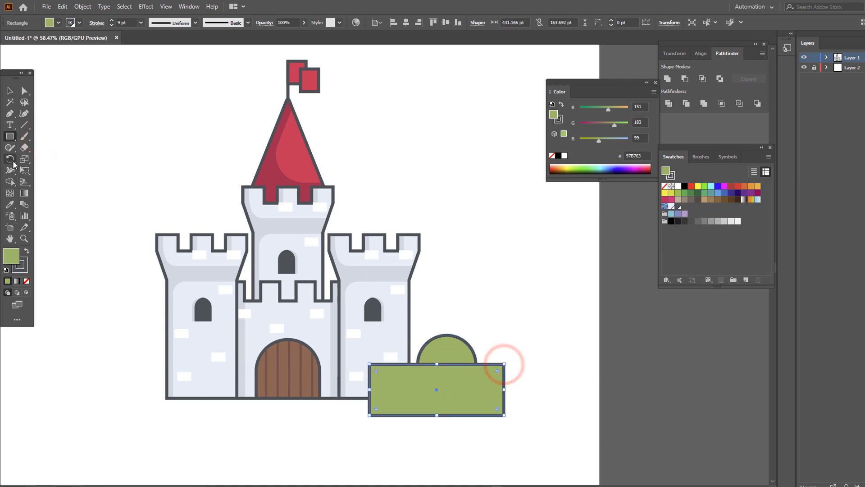
shift+click(452, 348)
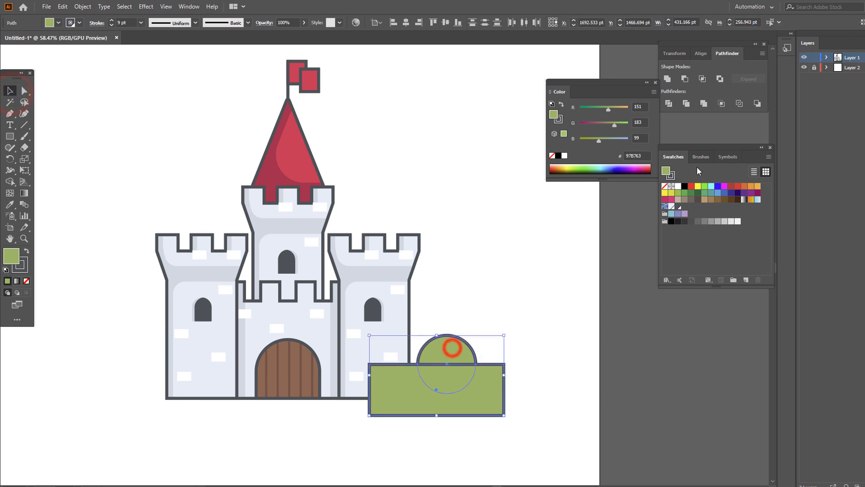
click(670, 104)
Ungroup the divided pieces and delete everything except the upper half of the circle.
right_click(461, 392)
click(500, 299)
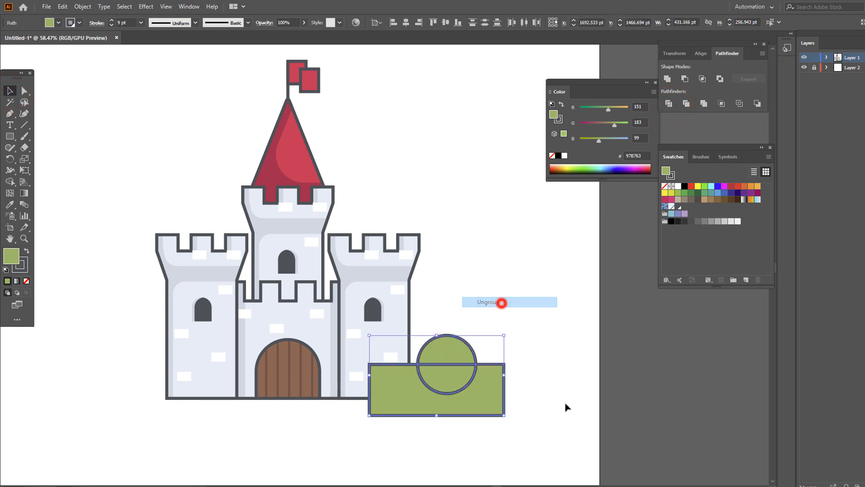
click(566, 403)
click(504, 392)
key(Delete)
Move the green half-circle to the outer base corner of the right tower and place a copy at the left tower's outer base corner.
drag(450, 353, 408, 390)
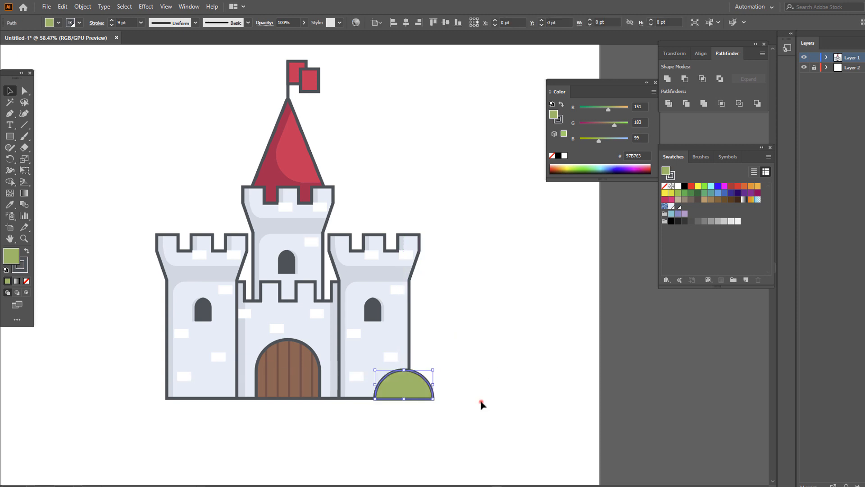
click(481, 401)
click(407, 386)
click(67, 9)
click(110, 52)
click(63, 6)
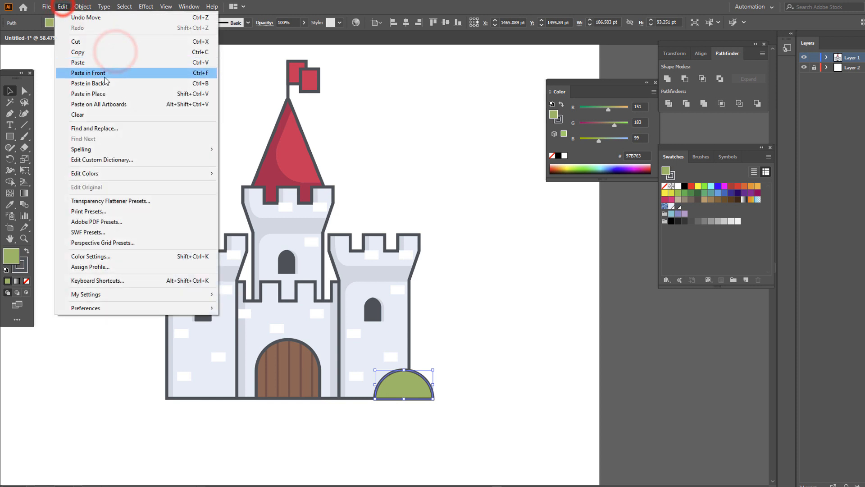
click(104, 74)
drag(278, 386, 163, 386)
click(311, 431)
Select the two green bushes and group them.
key(z)
drag(315, 421, 274, 356)
drag(315, 359, 331, 365)
drag(338, 388, 301, 403)
click(12, 87)
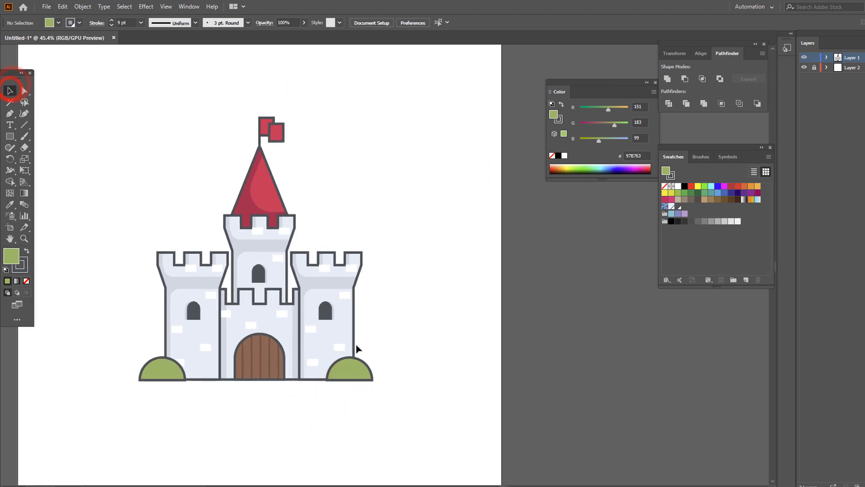
click(353, 361)
right_click(362, 372)
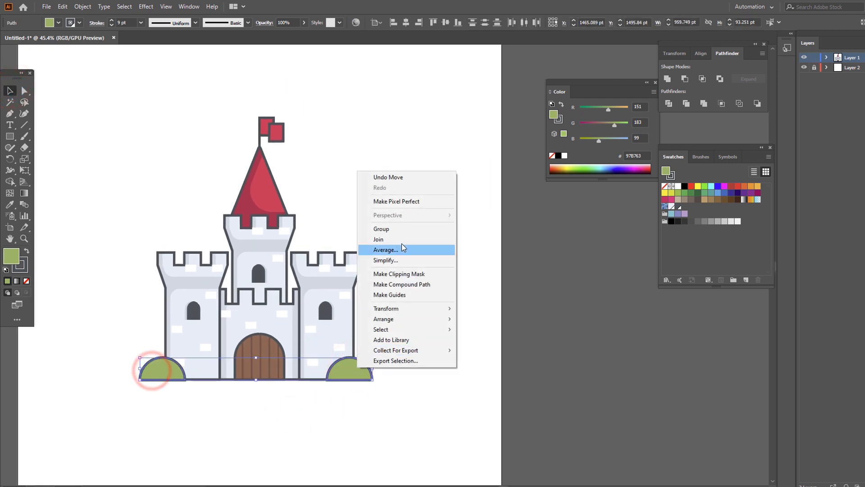
click(397, 229)
Select the castle together with the bushes and align their centres horizontally.
drag(429, 415, 48, 74)
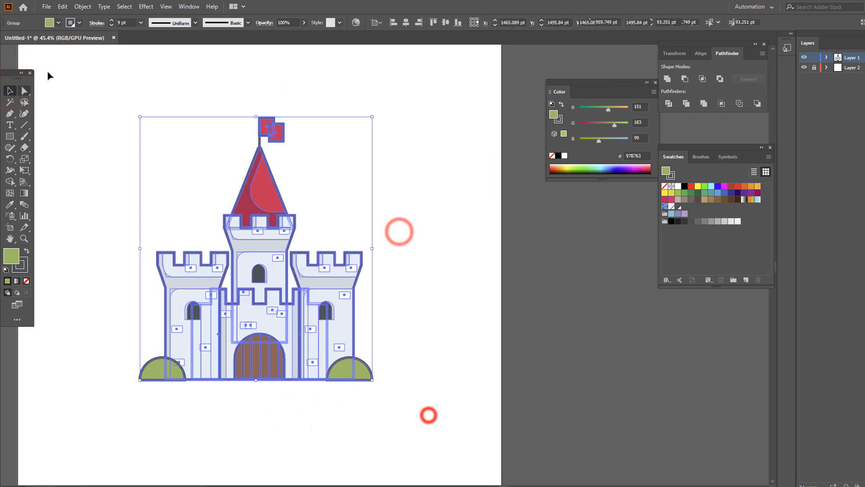
click(409, 22)
click(384, 297)
Close the Color panel.
key(z)
drag(401, 337, 330, 353)
drag(331, 354, 388, 377)
drag(356, 378, 421, 454)
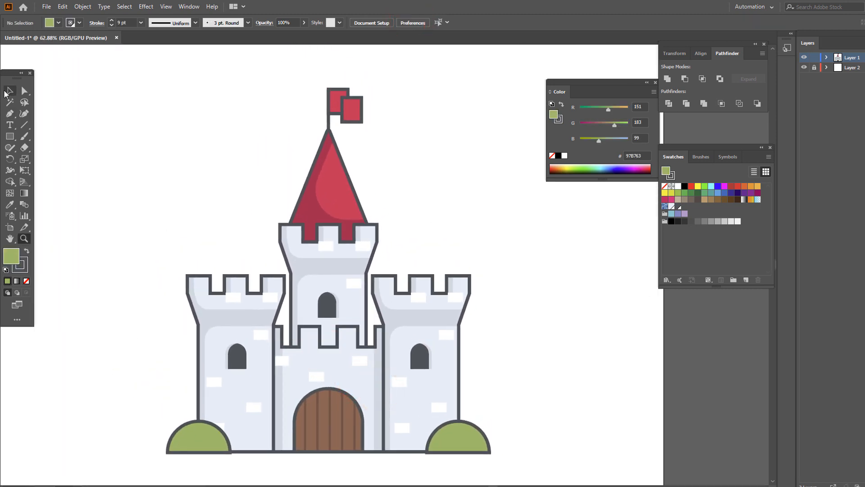
click(10, 91)
click(656, 83)
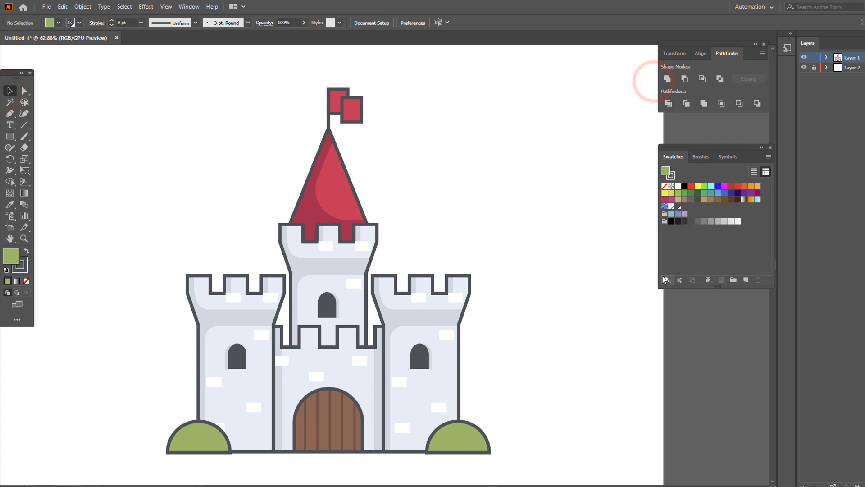